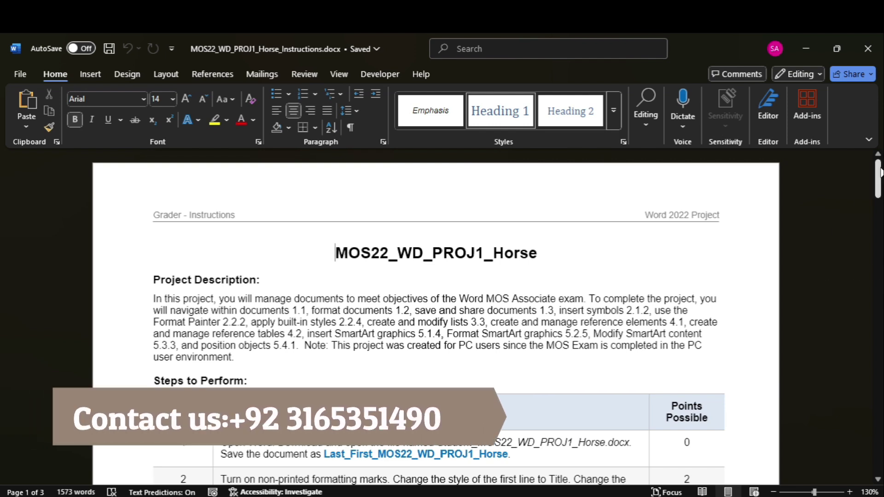
# Step: Highlight the Step 1 instruction text in yellow in the table under Steps to Perform
pyautogui.moveTo(880, 178); pyautogui.dragTo(880, 179)
pyautogui.scroll(-4, 741, 213)
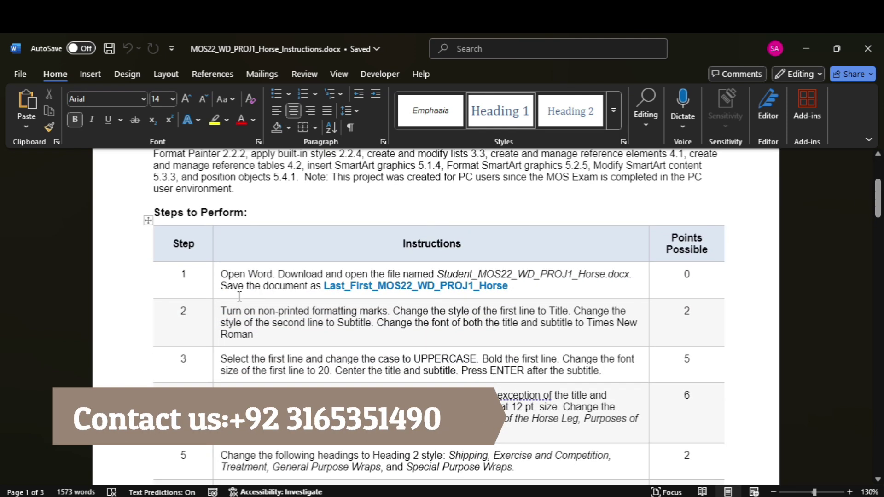
pyautogui.click(215, 284)
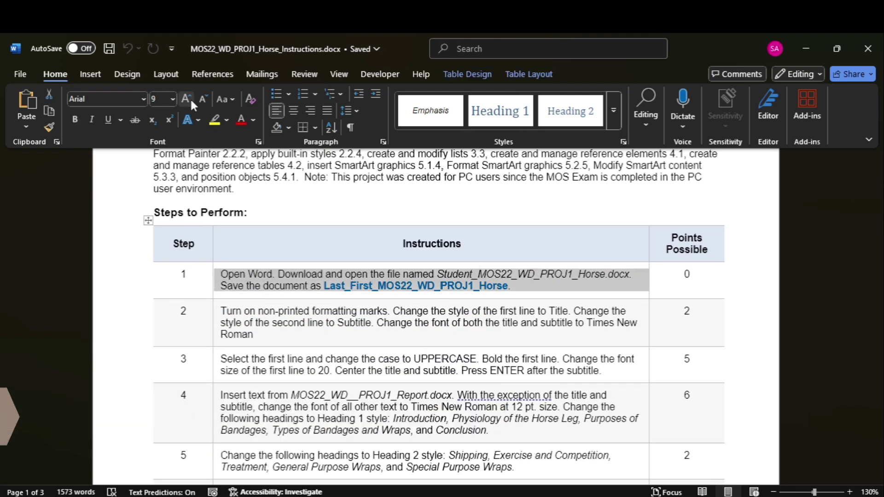
pyautogui.click(215, 119)
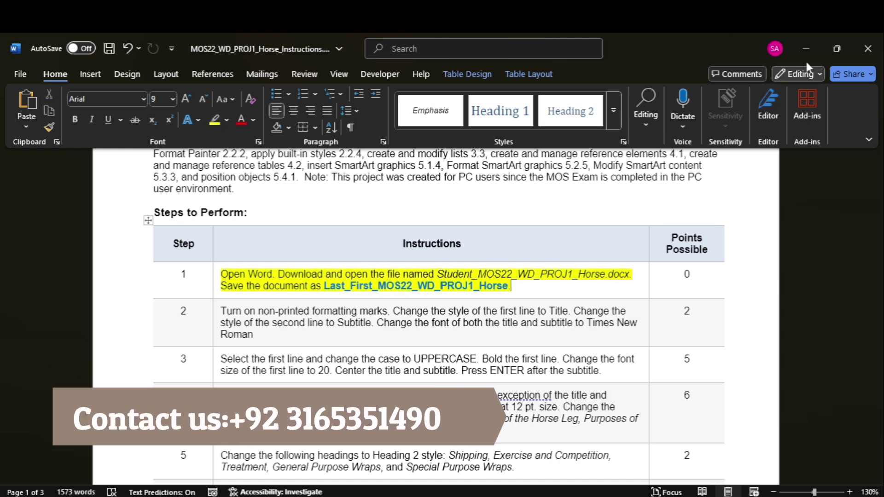
# Step: Open the student's MOS22_WD_PROJ1_Horse document from the project folder and enable editing
pyautogui.click(791, 51)
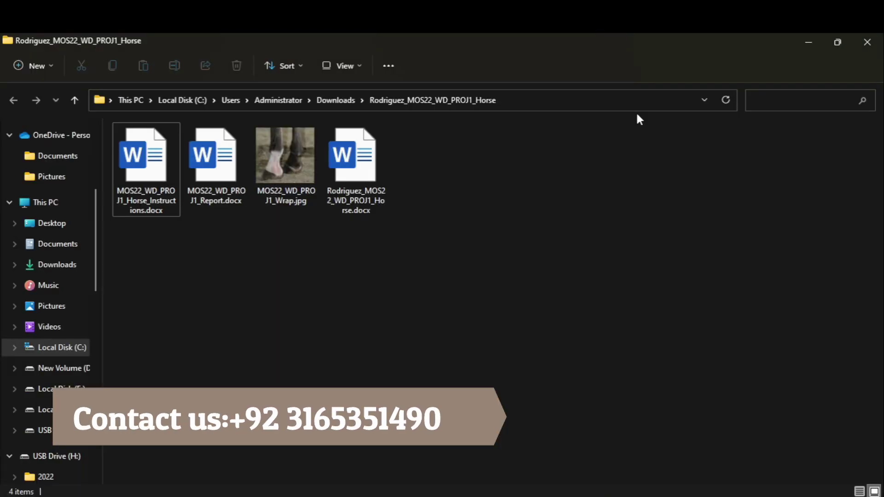
pyautogui.doubleClick(365, 163)
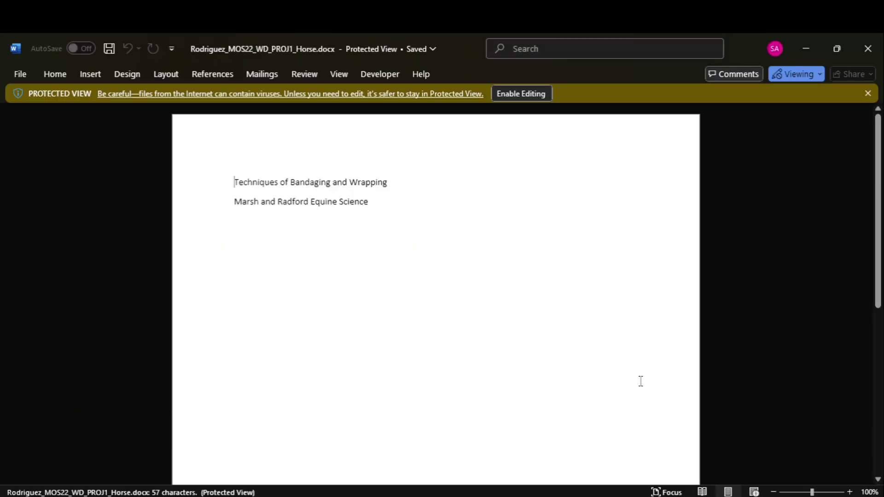
pyautogui.click(521, 94)
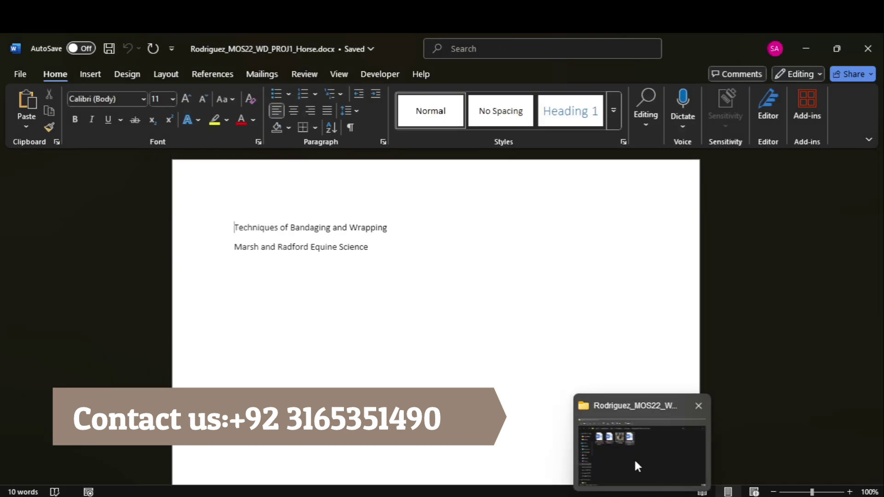
# Step: In the instructions document, copy the file name Last_First_MOS22_WD_PROJ1_Horse from the Step 1 instruction
pyautogui.click(635, 458)
pyautogui.moveTo(663, 461)
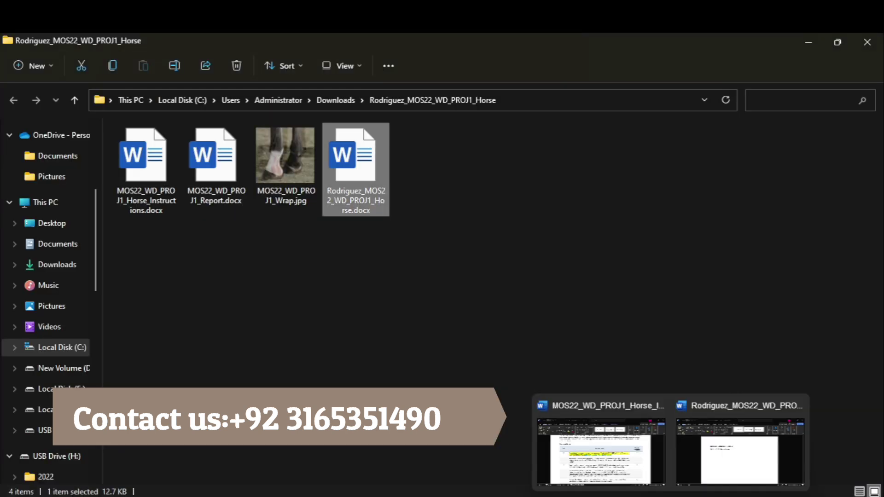
pyautogui.click(621, 445)
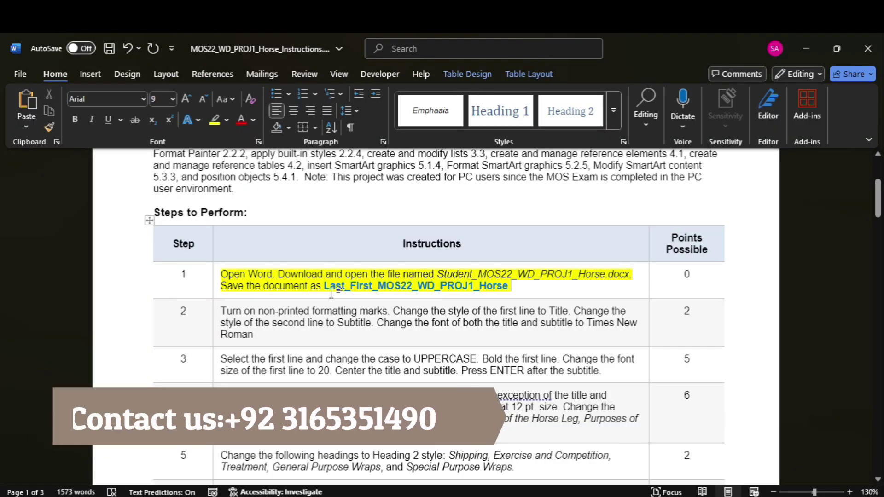
pyautogui.moveTo(333, 292); pyautogui.dragTo(497, 290)
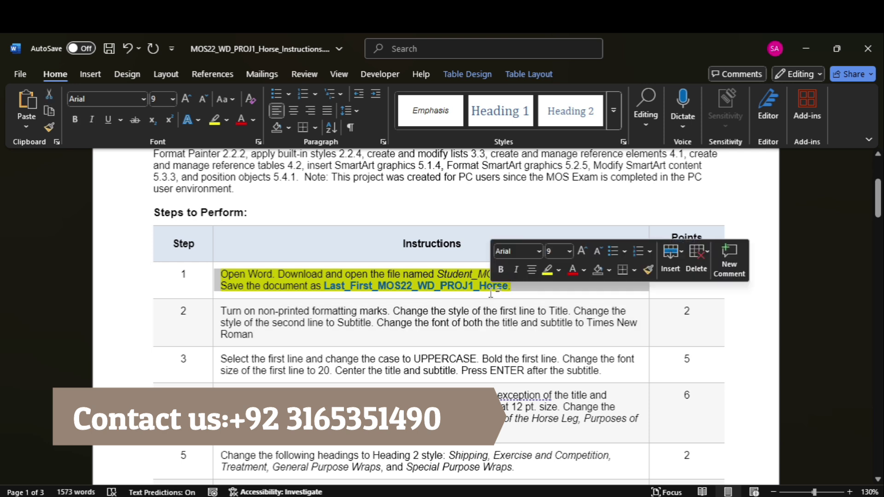
pyautogui.click(467, 290)
pyautogui.moveTo(359, 278); pyautogui.dragTo(508, 286)
pyautogui.hotkey('ctrl', 'c')
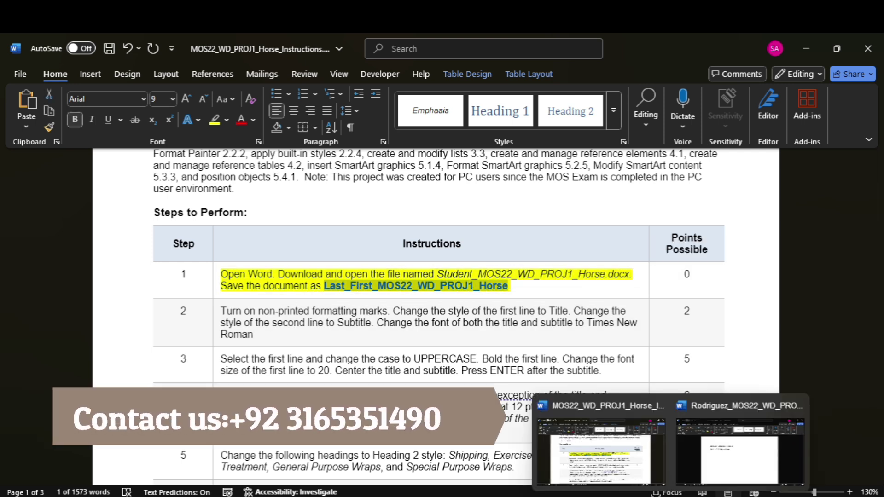
# Step: Start saving the student's Horse document under a new name in the project folder, pasting Last_First_MOS22_WD_PROJ1_Horse as the file name
pyautogui.click(811, 442)
pyautogui.click(25, 75)
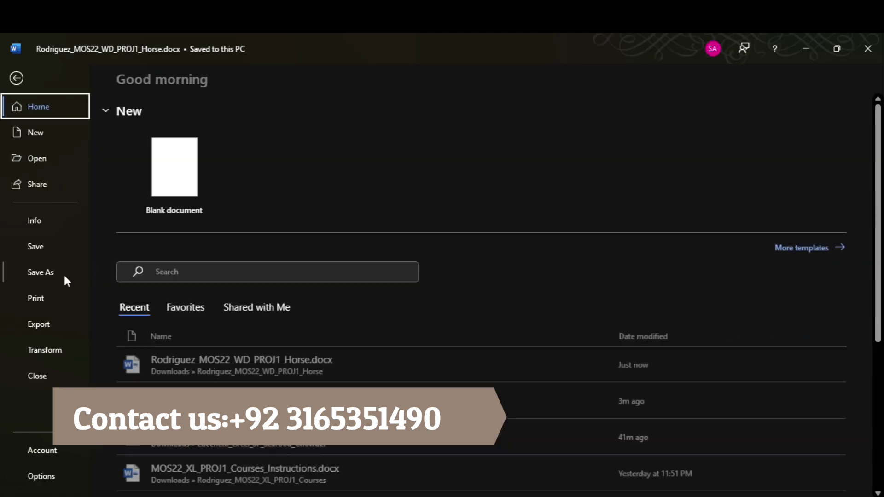
pyautogui.click(59, 272)
pyautogui.click(193, 339)
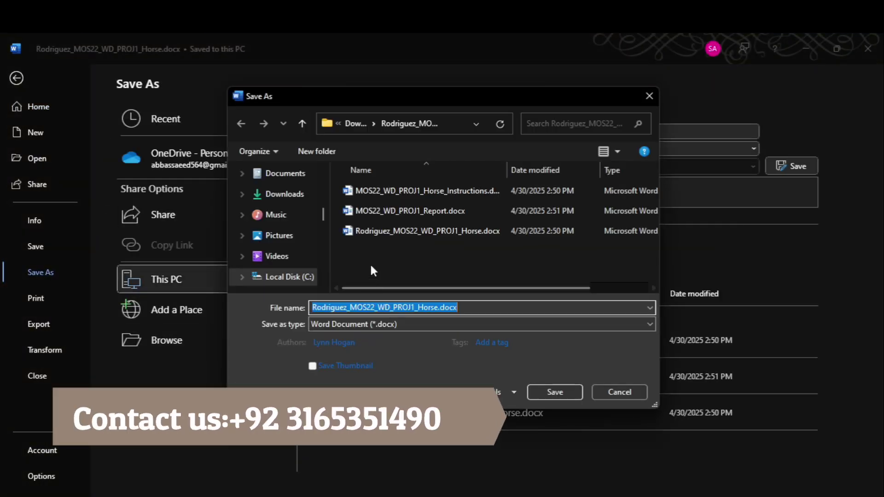
pyautogui.hotkey('ctrl', 'v')
pyautogui.click(345, 308)
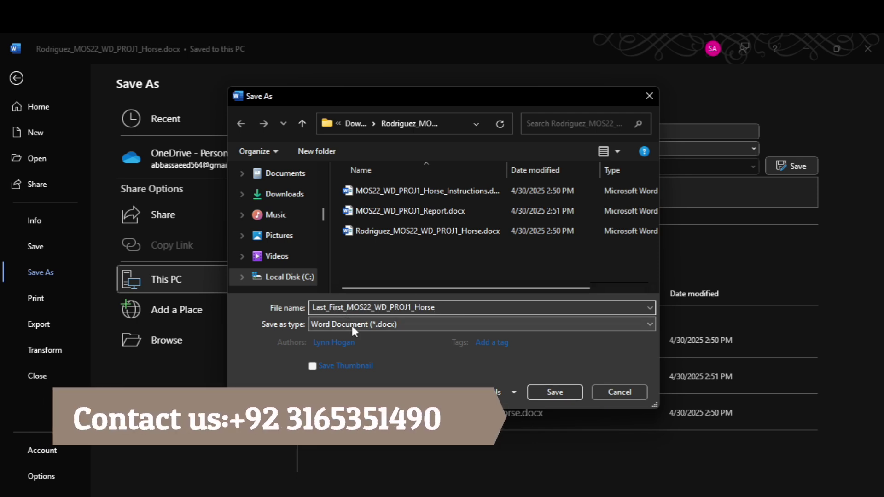
pyautogui.press('BackSpace')
pyautogui.press('BackSpace')
pyautogui.press('BackSpace')
pyautogui.press('BackSpace')
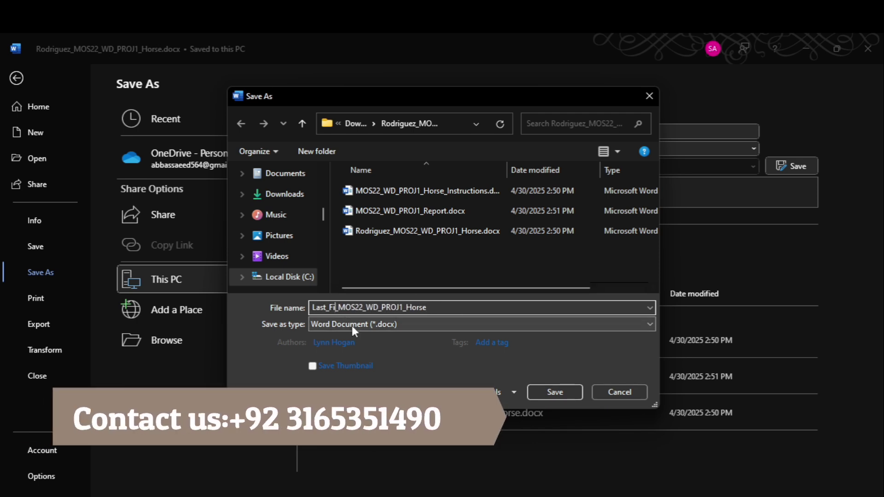
pyautogui.press('BackSpace')
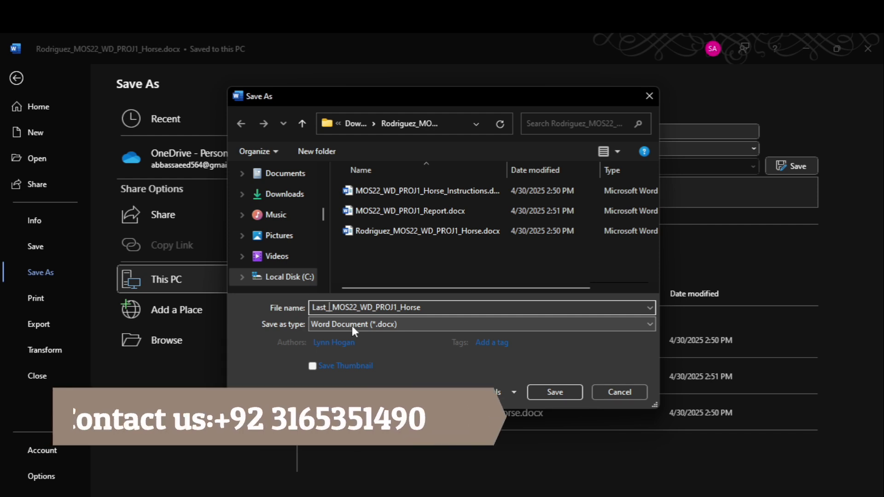
pyautogui.write('L')
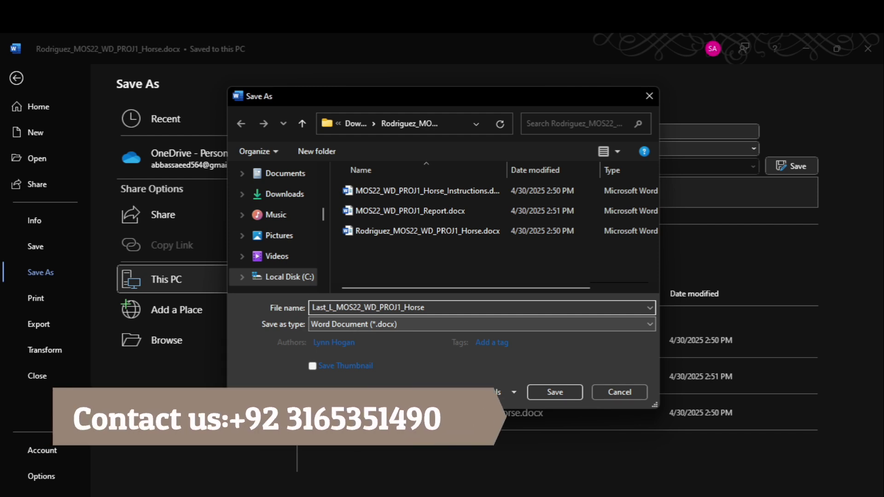
pyautogui.press('BackSpace')
pyautogui.press('BackSpace')
pyautogui.press('BackSpace')
pyautogui.press('BackSpace')
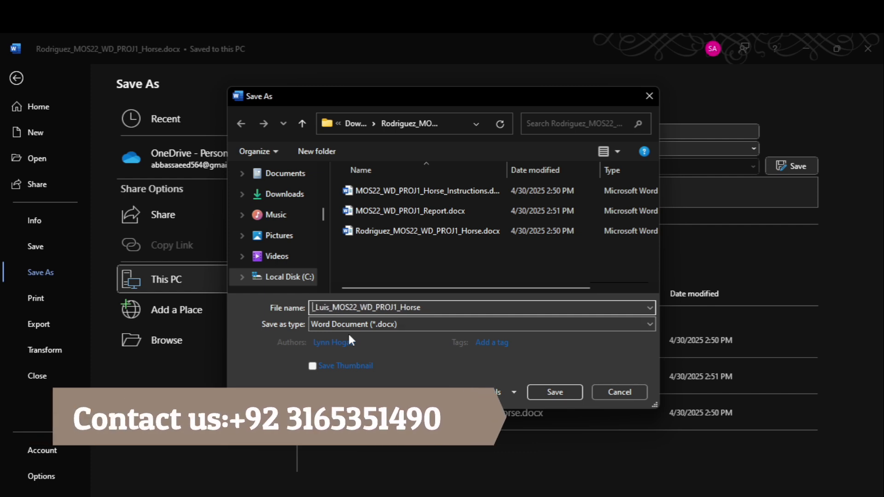
# Step: Restore the file name to Last_First_MOS22_WD_PROJ1_Horse and save the document
pyautogui.write('Last_')
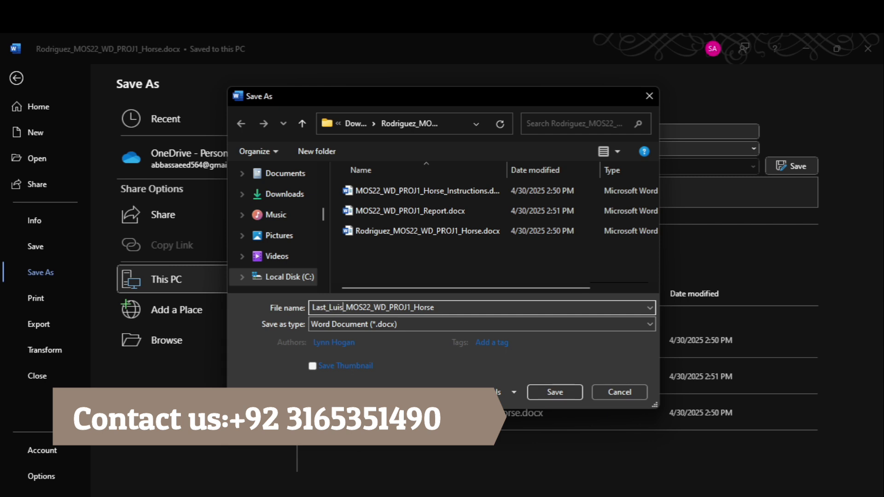
pyautogui.write('Fir')
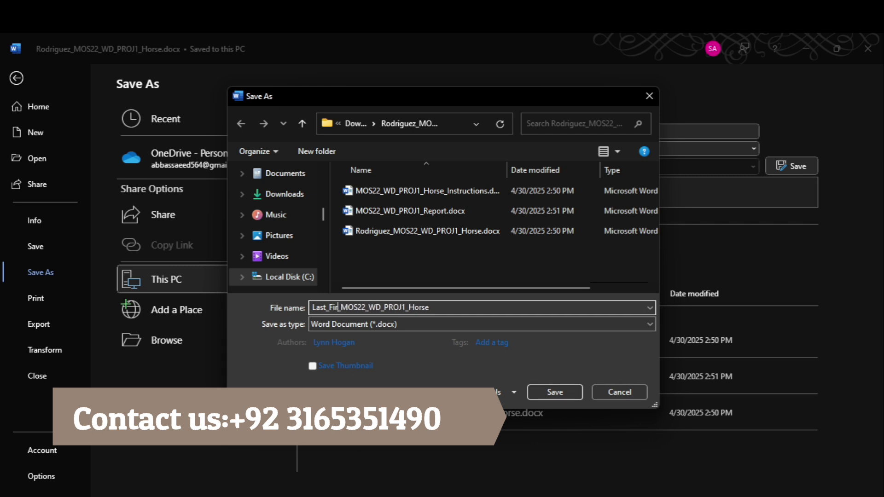
pyautogui.write('st')
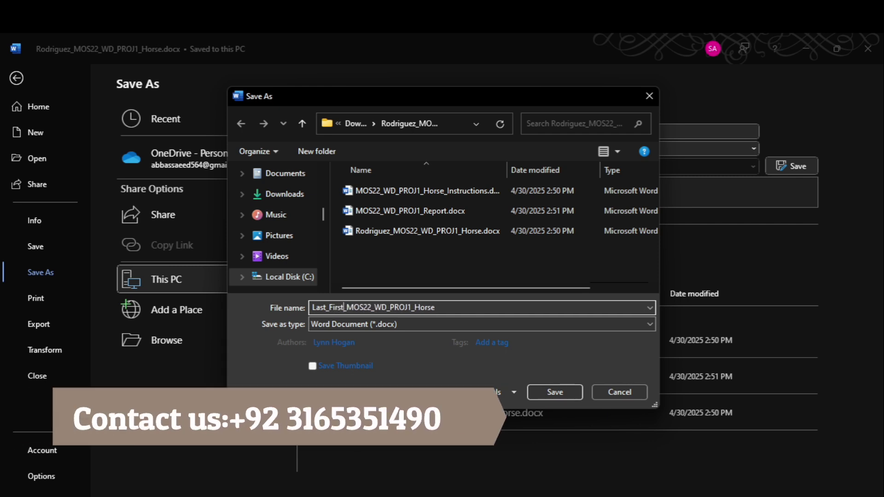
pyautogui.click(557, 392)
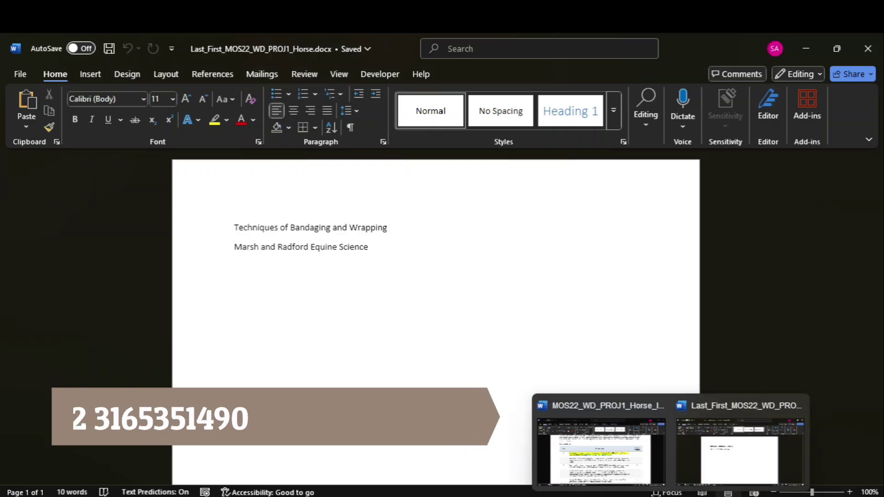
# Step: Return to the instructions document and highlight the Step 2 instruction text in yellow
pyautogui.click(625, 453)
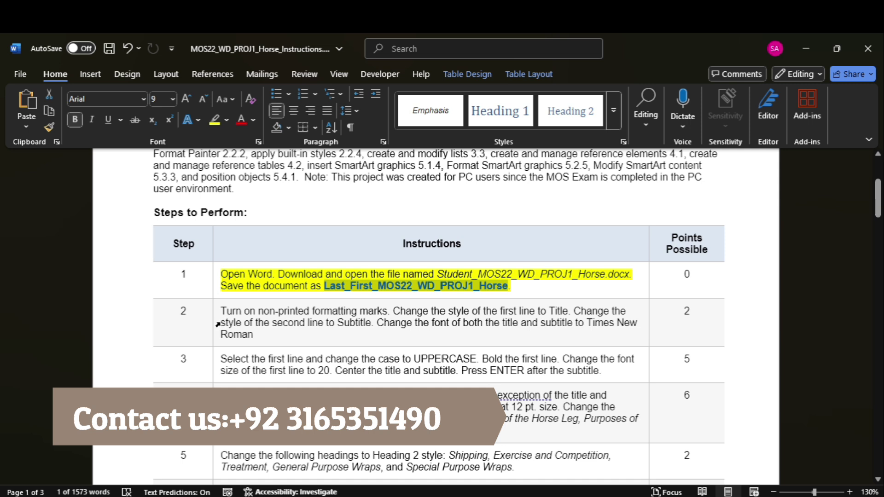
pyautogui.tripleClick(222, 323)
pyautogui.click(213, 121)
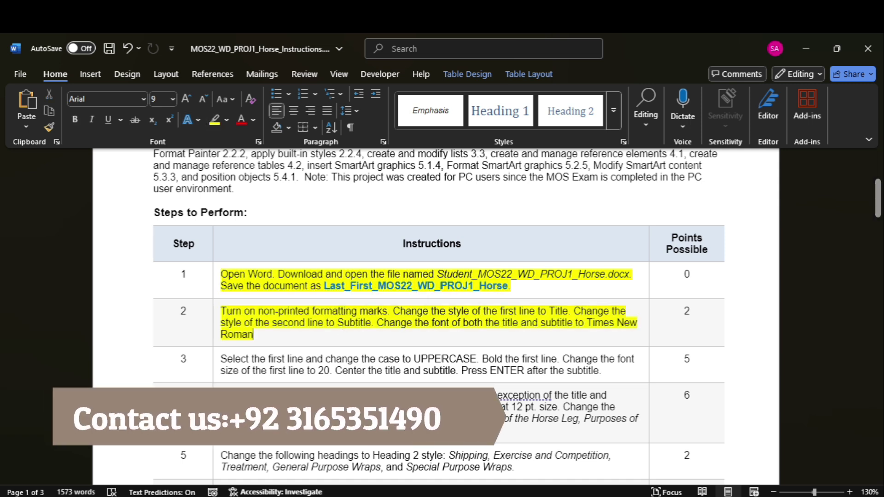
# Step: Turn on formatting marks in the Last_First_MOS22_WD_PROJ1_Horse document, return to the instructions and dismiss the account notification
pyautogui.click(770, 444)
pyautogui.click(350, 128)
pyautogui.click(602, 446)
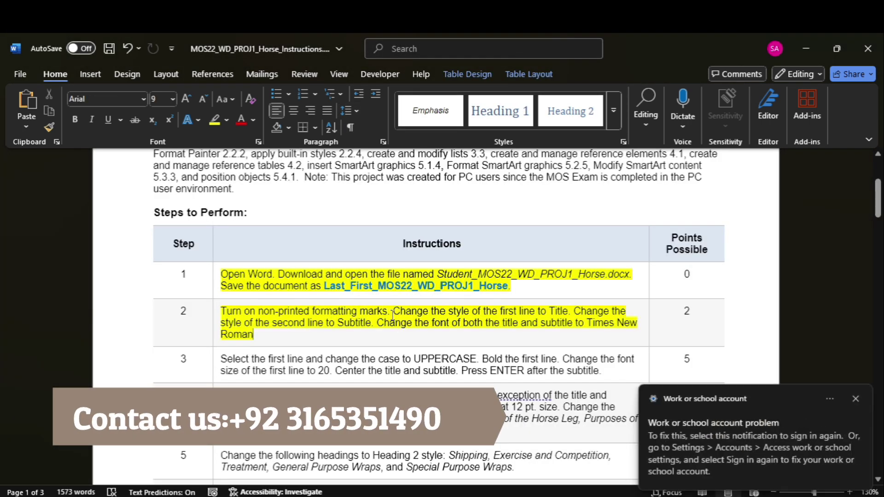
pyautogui.click(855, 400)
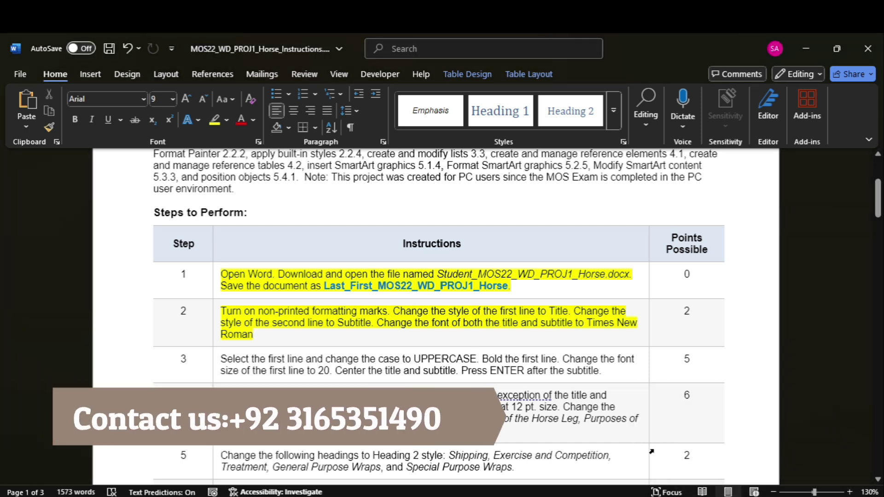
# Step: In the Horse document, apply the Title style to the first line and the Subtitle style to the second line
pyautogui.click(773, 438)
pyautogui.moveTo(395, 227); pyautogui.dragTo(231, 220)
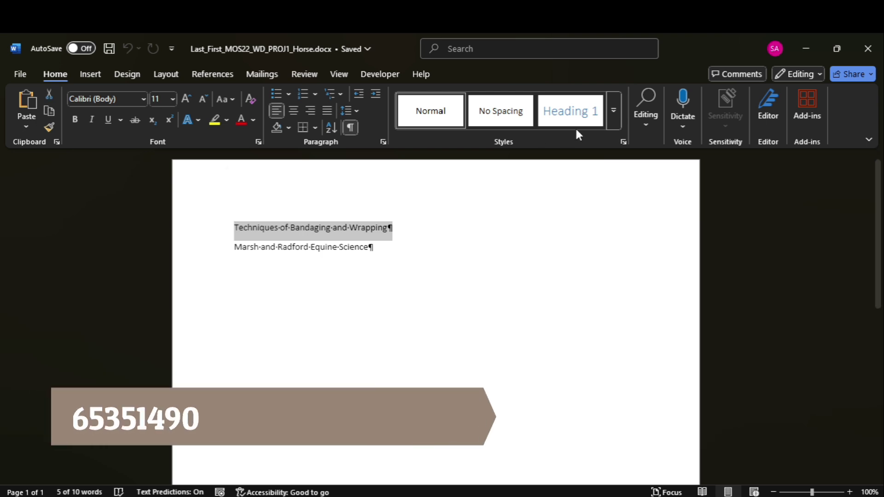
pyautogui.click(614, 110)
pyautogui.click(429, 153)
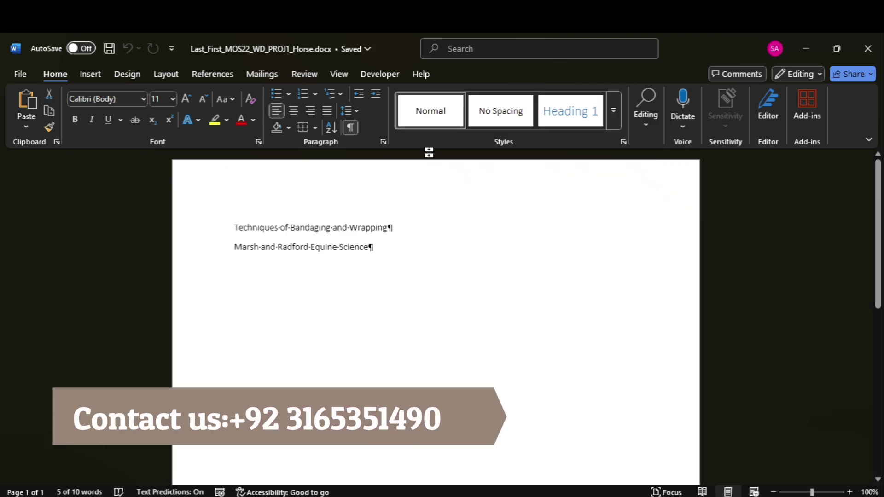
pyautogui.moveTo(637, 460)
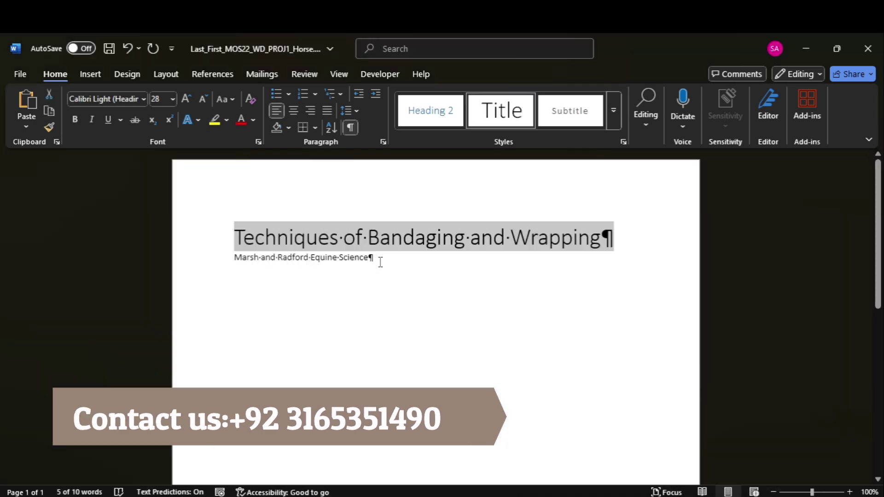
pyautogui.moveTo(380, 262); pyautogui.dragTo(233, 260)
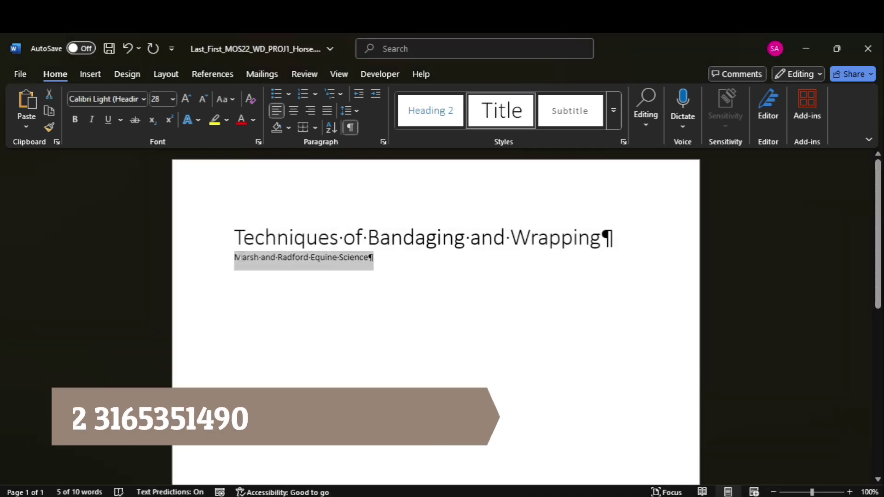
pyautogui.click(584, 123)
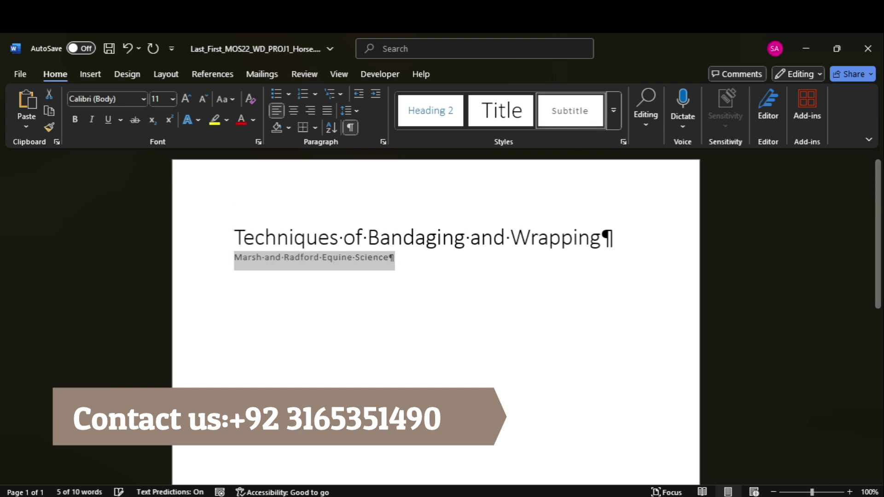
# Step: Change the font of both the title and the subtitle to Times New Roman
pyautogui.moveTo(639, 470)
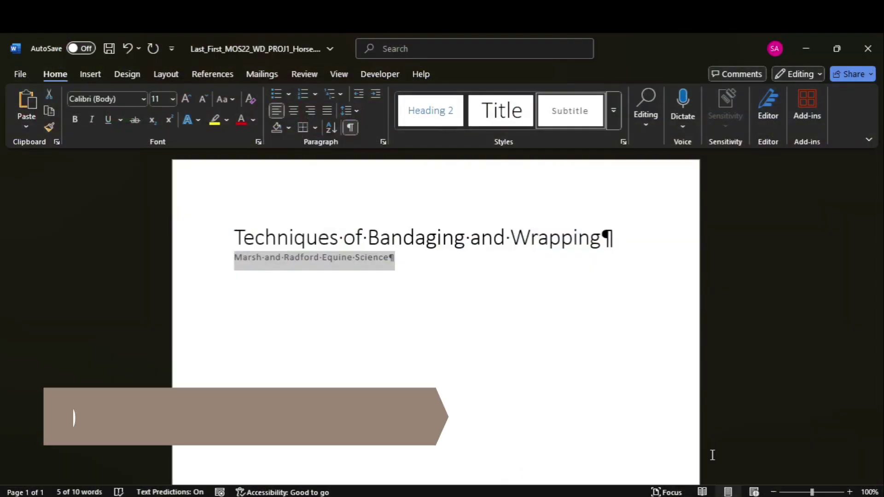
pyautogui.moveTo(418, 286); pyautogui.dragTo(236, 221)
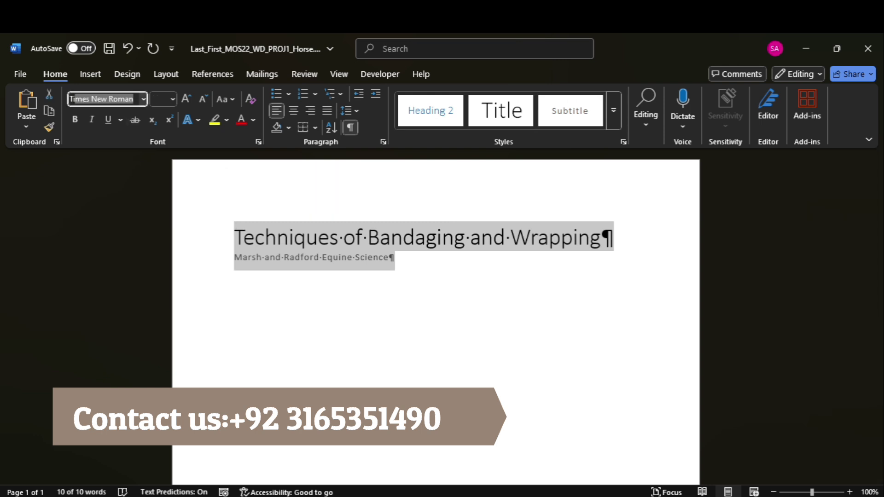
pyautogui.press('Return')
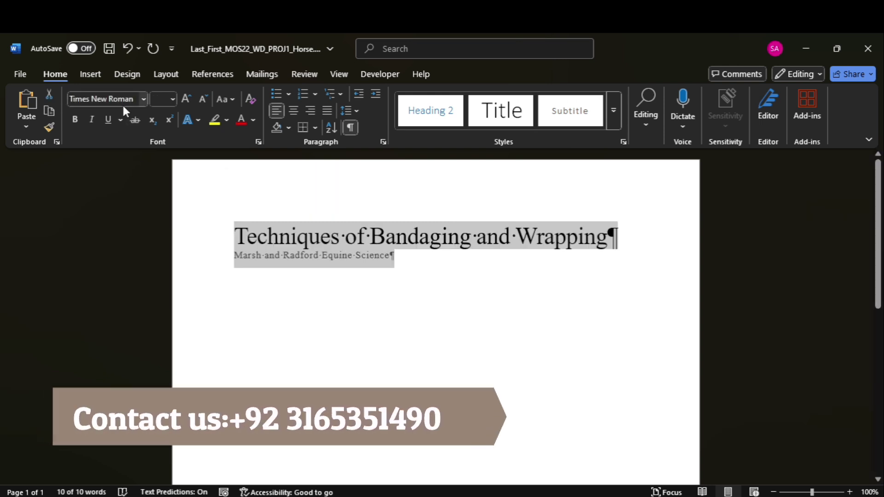
# Step: Return to the instructions document and highlight the Step 3 instruction text in yellow
pyautogui.click(612, 467)
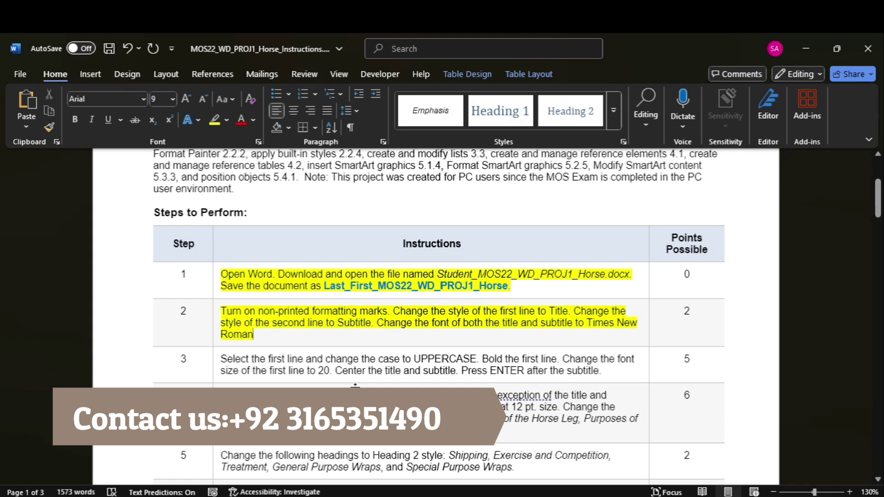
pyautogui.click(216, 370)
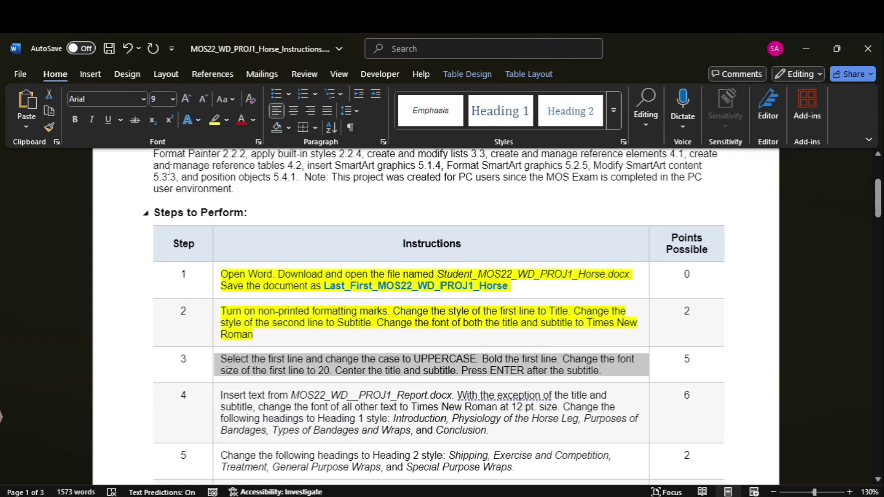
pyautogui.click(218, 121)
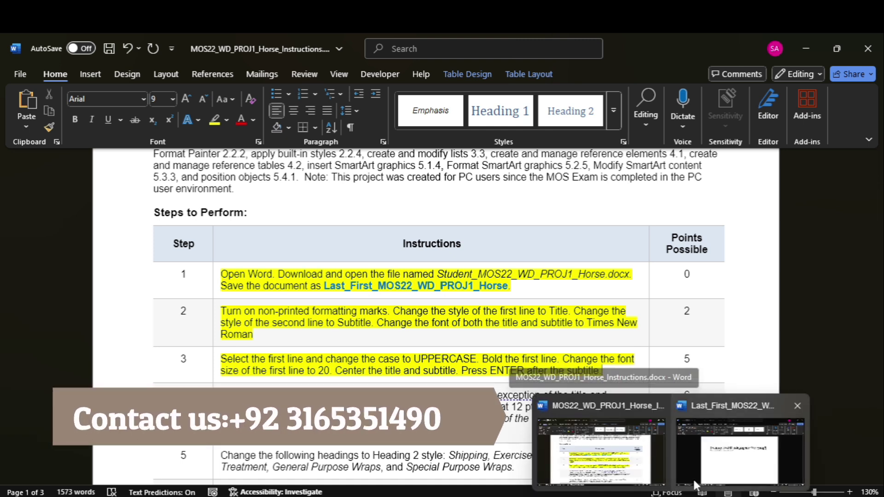
# Step: In the Horse document, change the first line's case to UPPERCASE and make it bold
pyautogui.click(778, 438)
pyautogui.click(509, 245)
pyautogui.moveTo(647, 239); pyautogui.dragTo(291, 217)
pyautogui.click(258, 142)
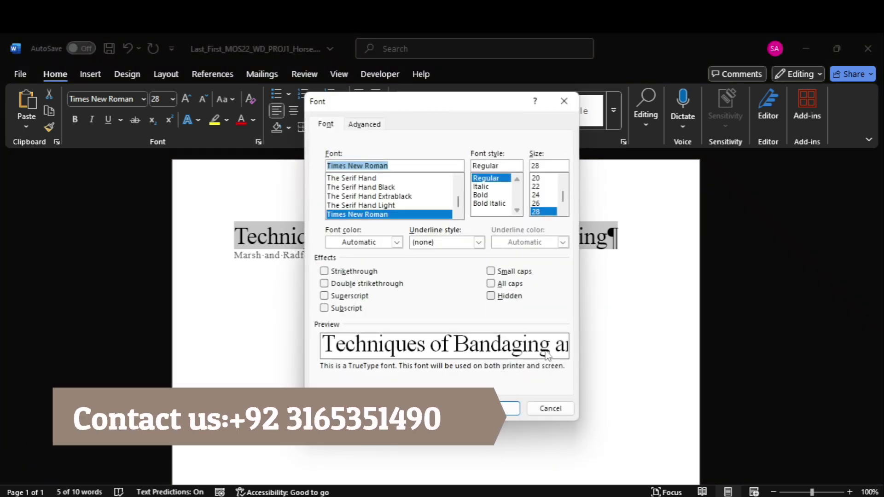
pyautogui.click(551, 409)
pyautogui.moveTo(663, 495)
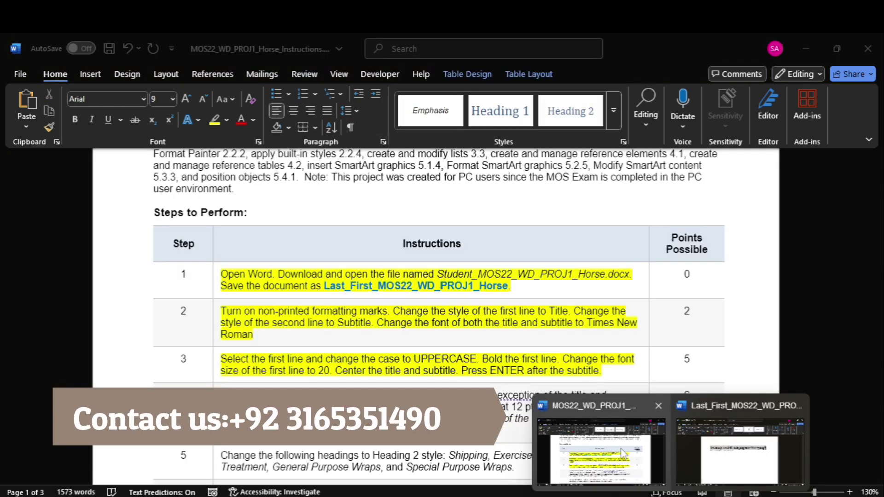
pyautogui.click(622, 453)
pyautogui.moveTo(878, 198); pyautogui.dragTo(878, 214)
pyautogui.moveTo(718, 495)
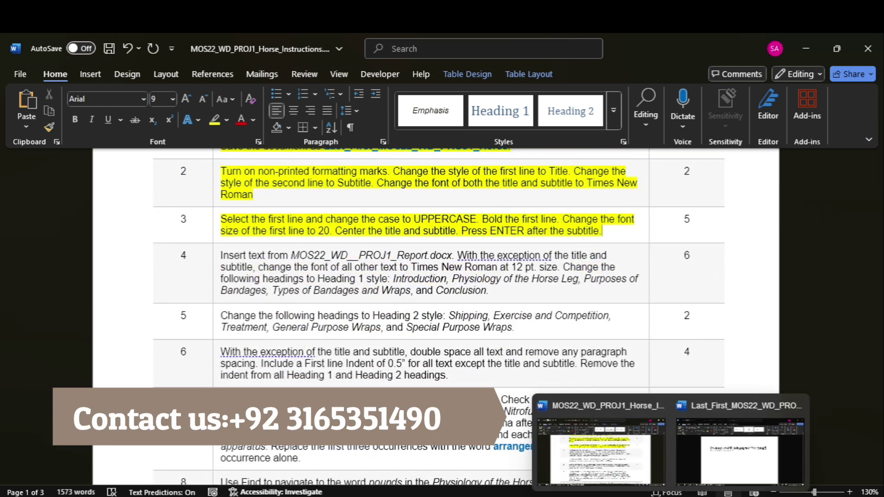
pyautogui.click(774, 428)
pyautogui.click(234, 95)
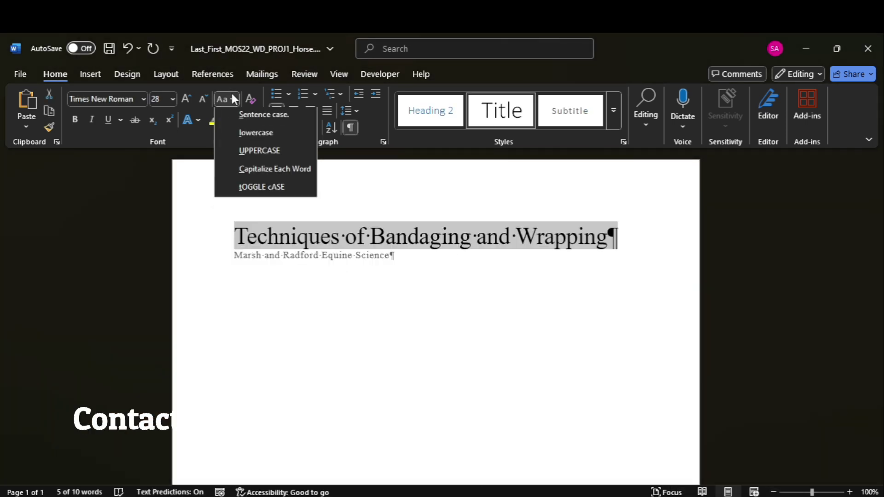
pyautogui.click(256, 154)
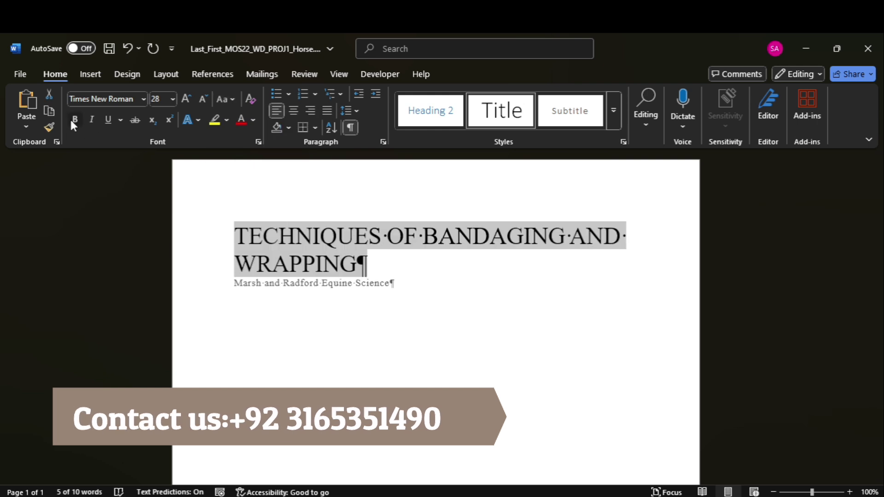
pyautogui.click(75, 119)
# Step: Recheck the Step 3 instruction and set the title's font size to 20 in the Horse document
pyautogui.moveTo(671, 495)
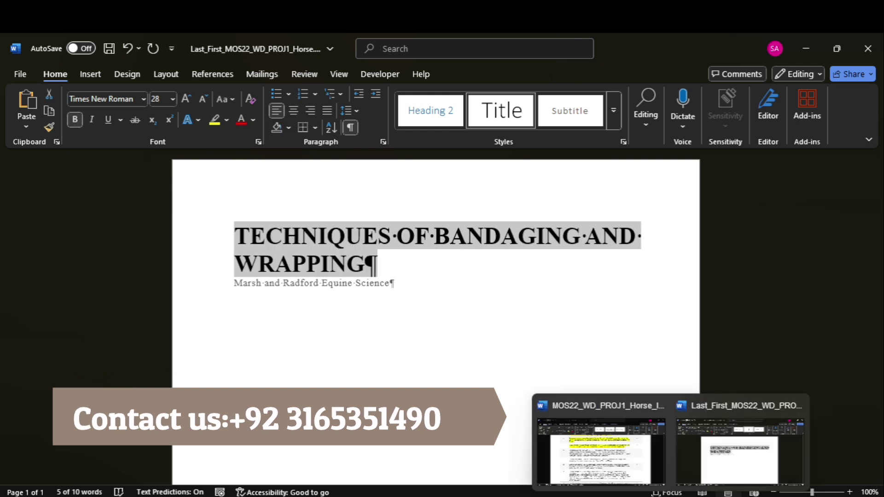
pyautogui.click(597, 453)
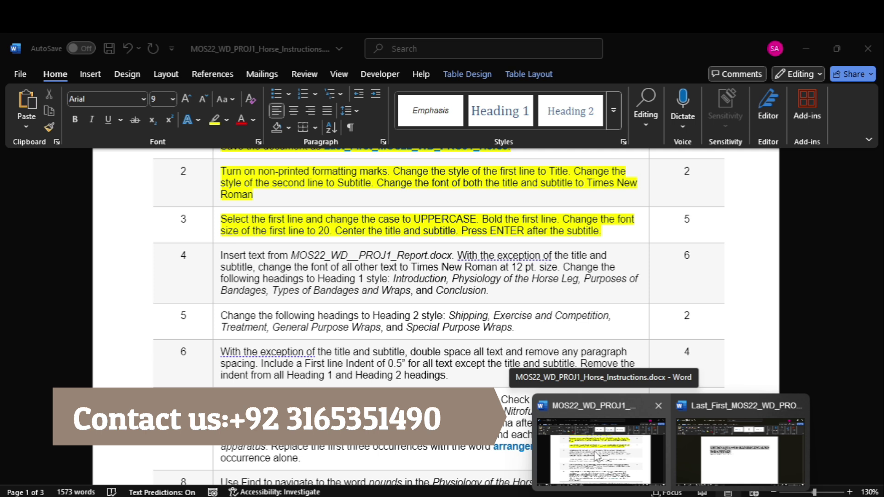
pyautogui.click(739, 451)
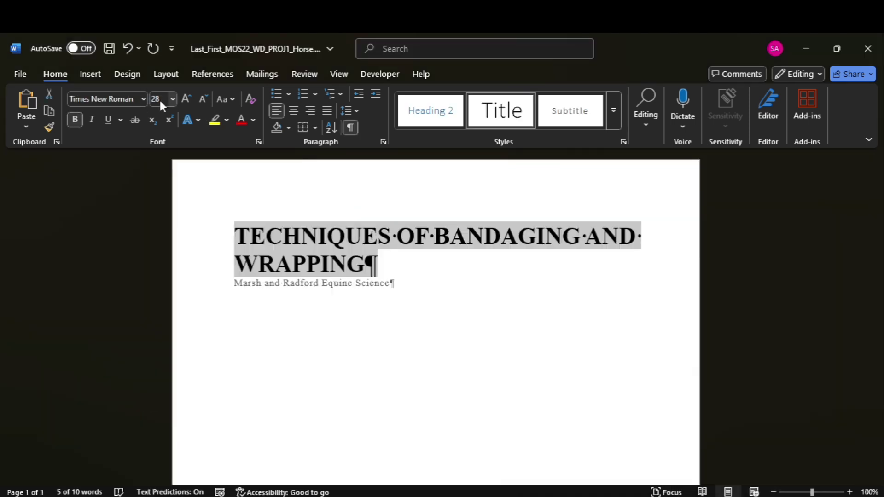
pyautogui.write('20')
pyautogui.press('Return')
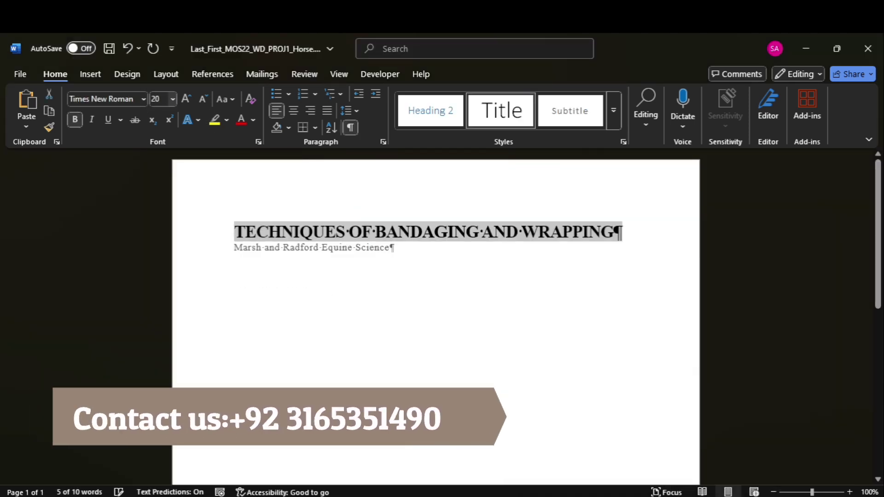
# Step: Center the title and subtitle and add a new paragraph after the subtitle
pyautogui.moveTo(622, 455)
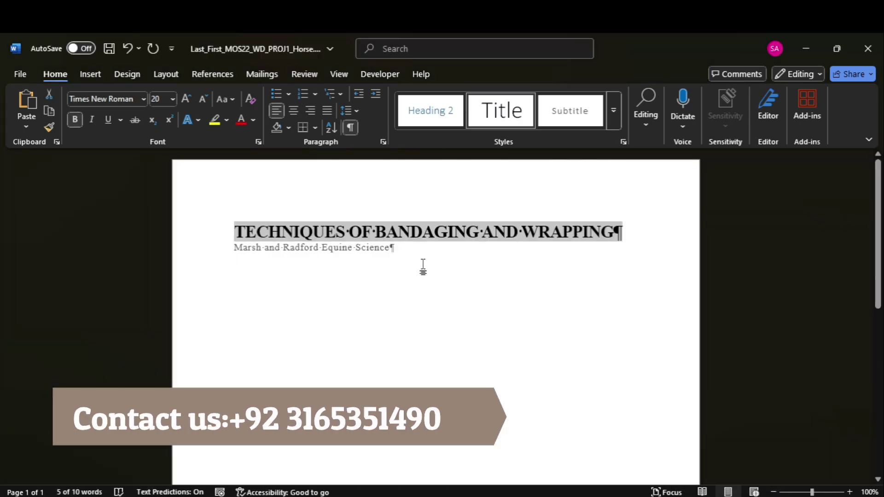
pyautogui.moveTo(423, 267); pyautogui.dragTo(236, 229)
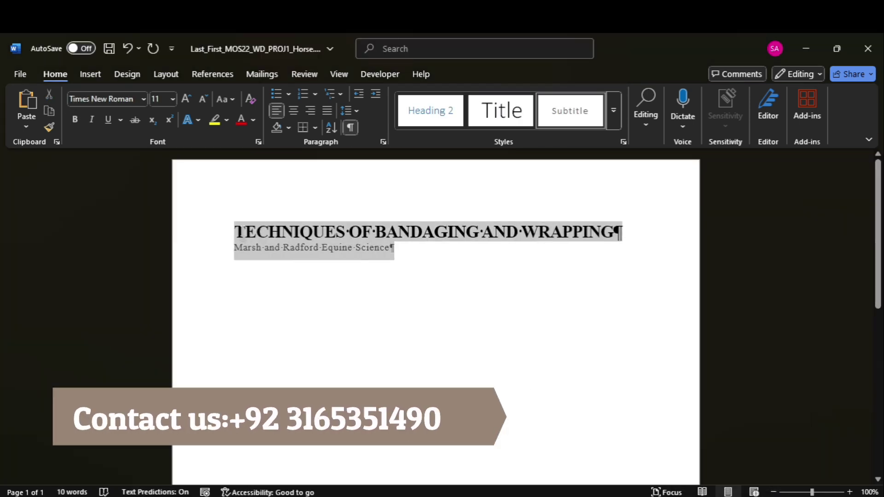
pyautogui.click(290, 111)
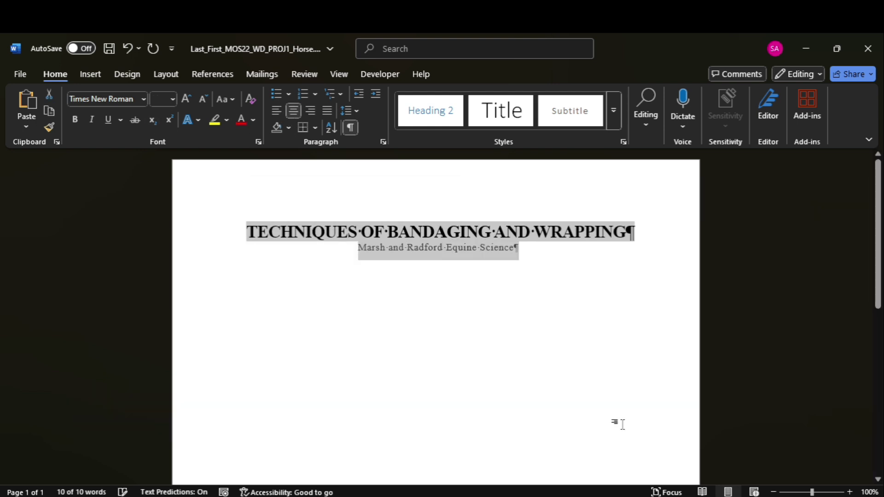
pyautogui.moveTo(671, 495)
pyautogui.moveTo(617, 467)
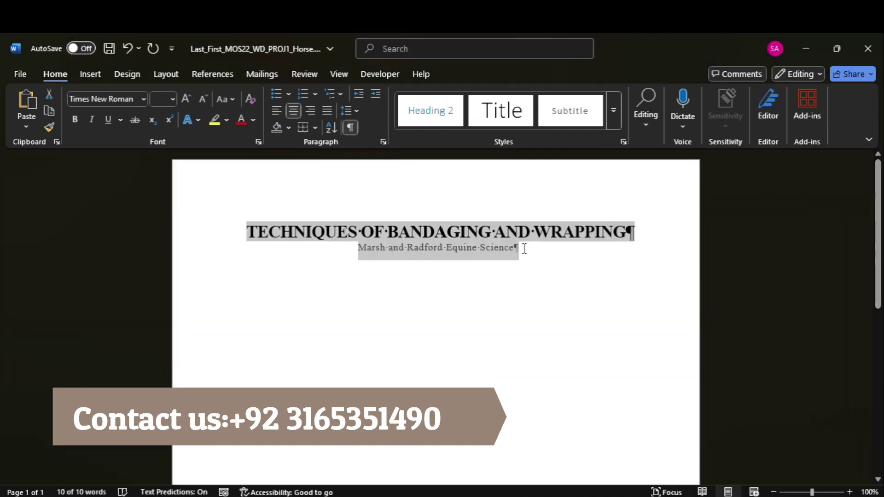
pyautogui.click(523, 249)
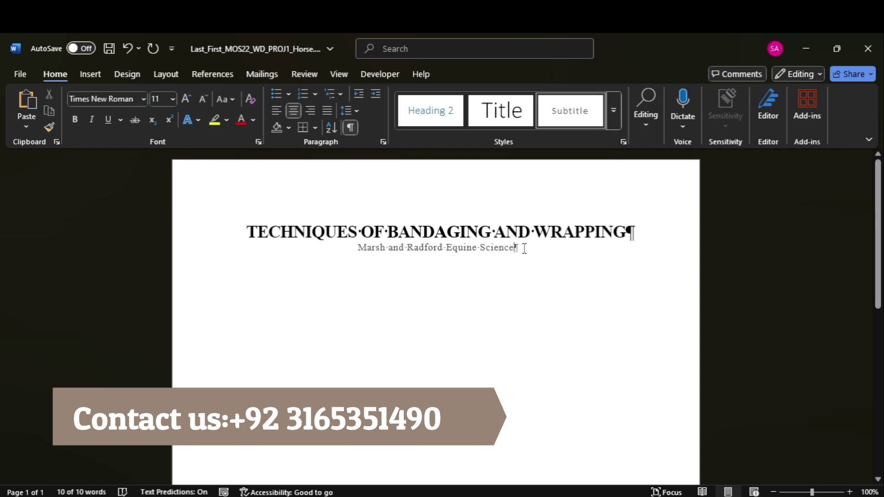
pyautogui.press('Return')
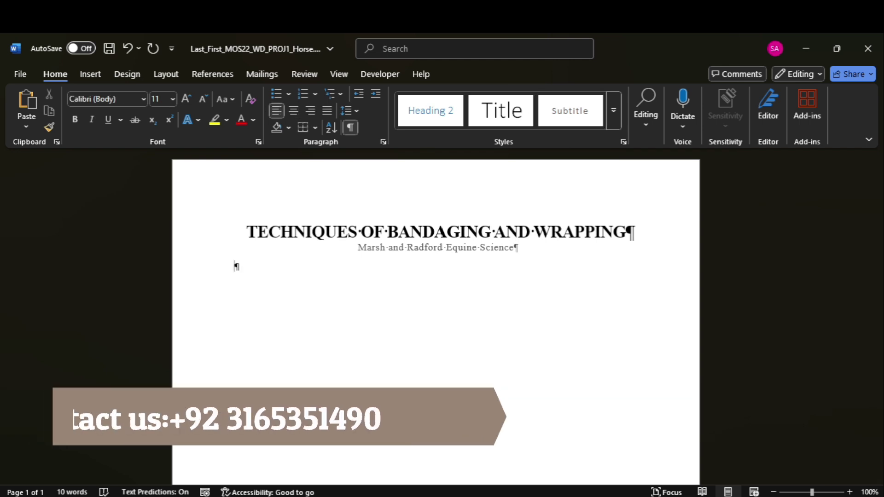
# Step: Return to the instructions document and highlight the Step 4 instruction text in yellow
pyautogui.click(599, 442)
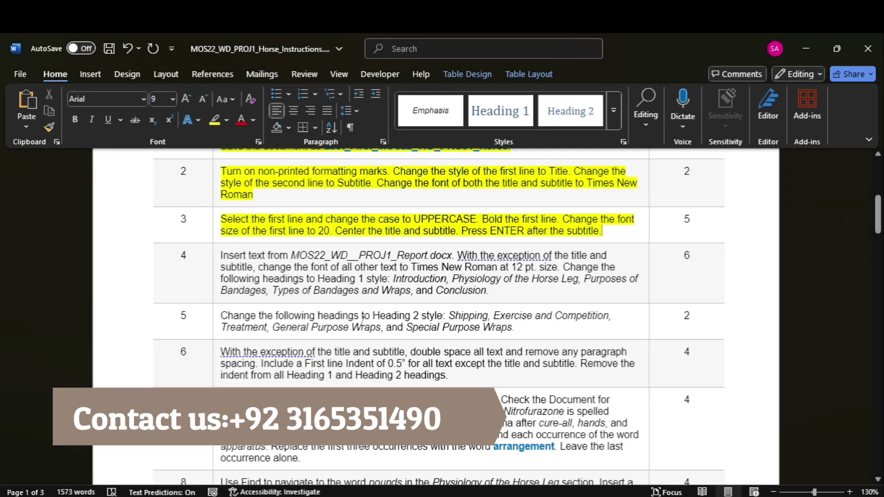
pyautogui.click(214, 267)
pyautogui.click(213, 121)
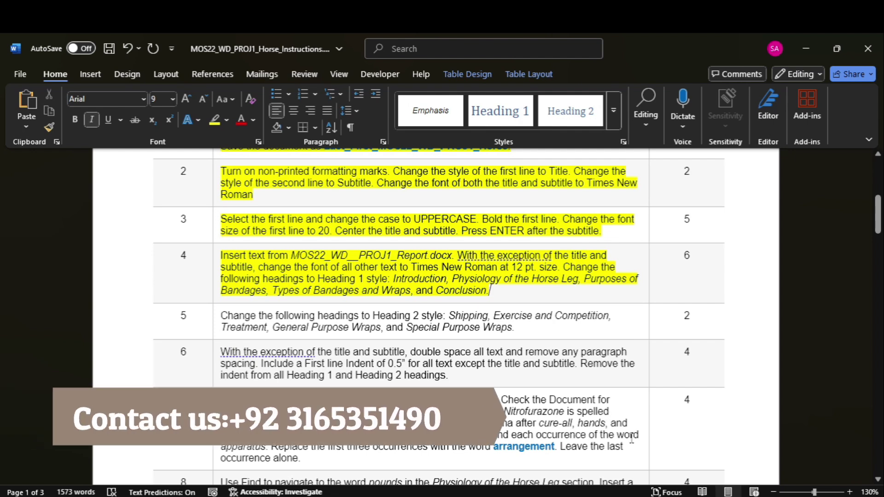
# Step: In the Horse document, insert the text from the file MOS22_WD_PROJ1_Report.docx below the subtitle
pyautogui.click(819, 465)
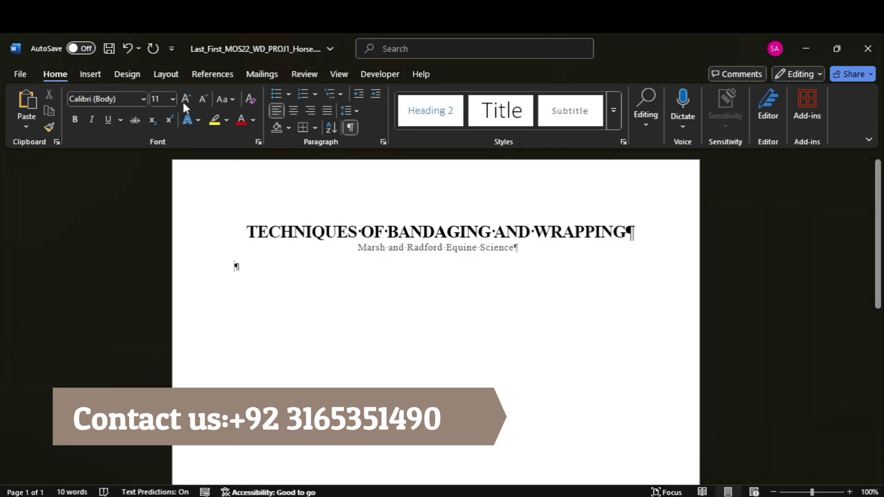
pyautogui.click(92, 75)
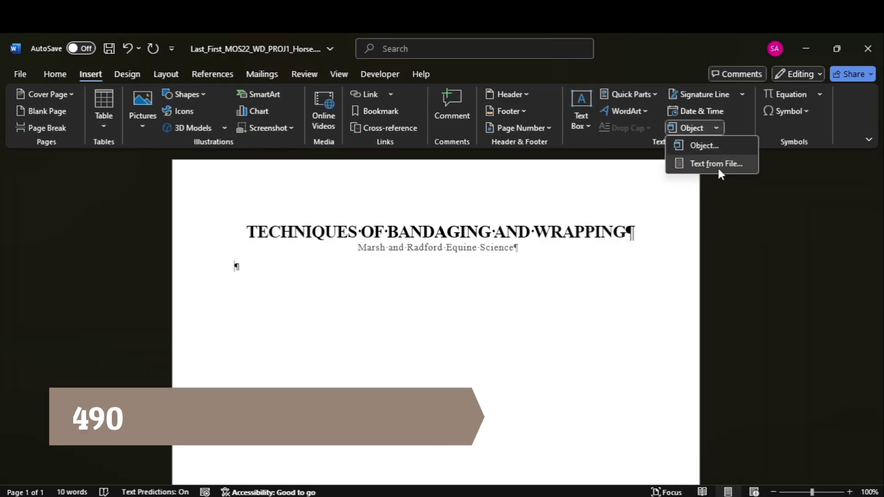
pyautogui.click(718, 166)
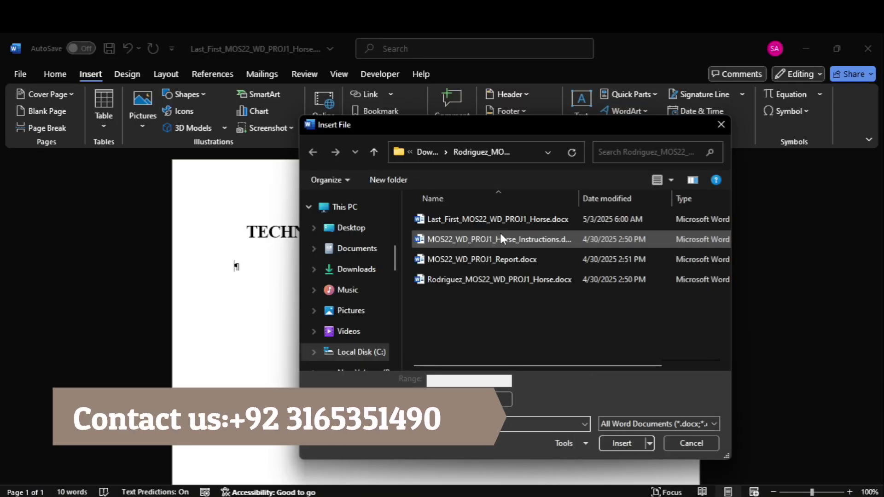
pyautogui.click(501, 258)
pyautogui.click(615, 444)
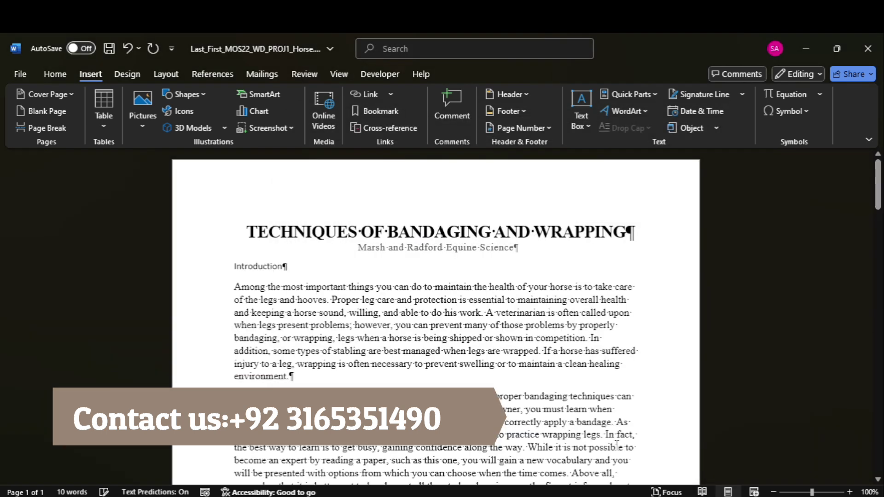
# Step: Set all text below the subtitle, from Introduction to the document's end, to Times New Roman at 12 pt
pyautogui.moveTo(615, 447)
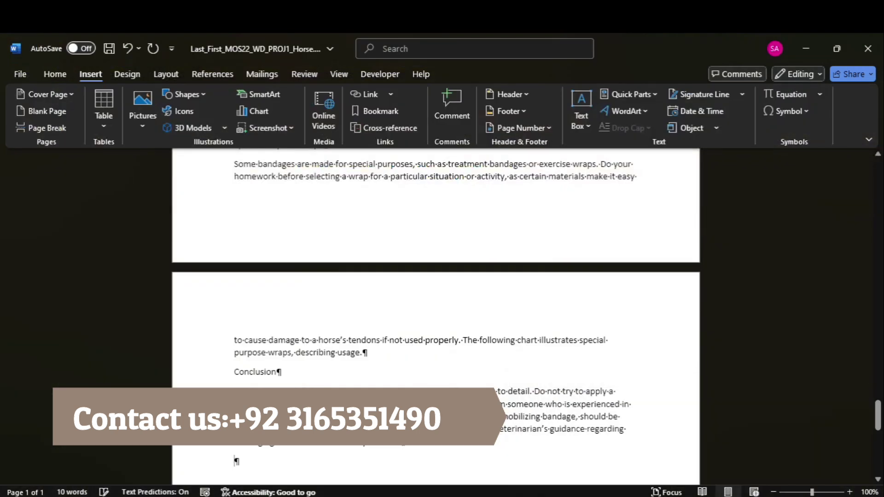
pyautogui.moveTo(878, 415); pyautogui.dragTo(836, 165)
pyautogui.moveTo(231, 259); pyautogui.dragTo(460, 481)
pyautogui.moveTo(877, 456); pyautogui.dragTo(824, 155)
pyautogui.click(55, 74)
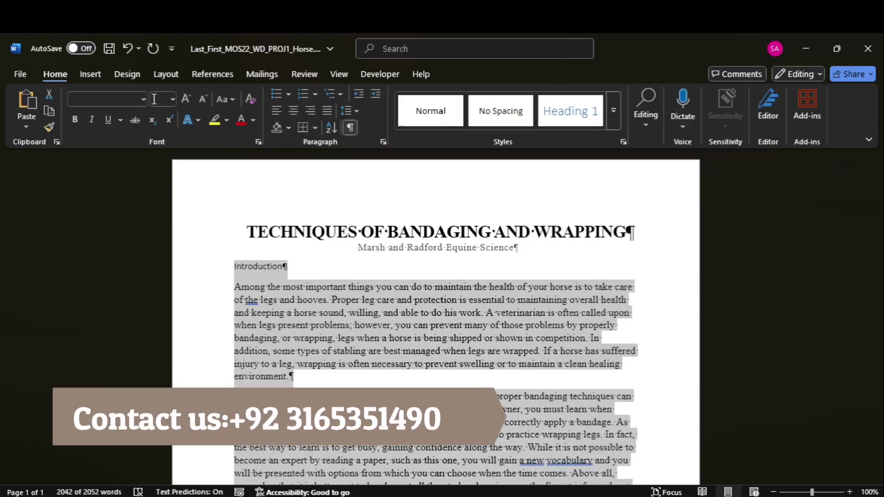
pyautogui.click(112, 100)
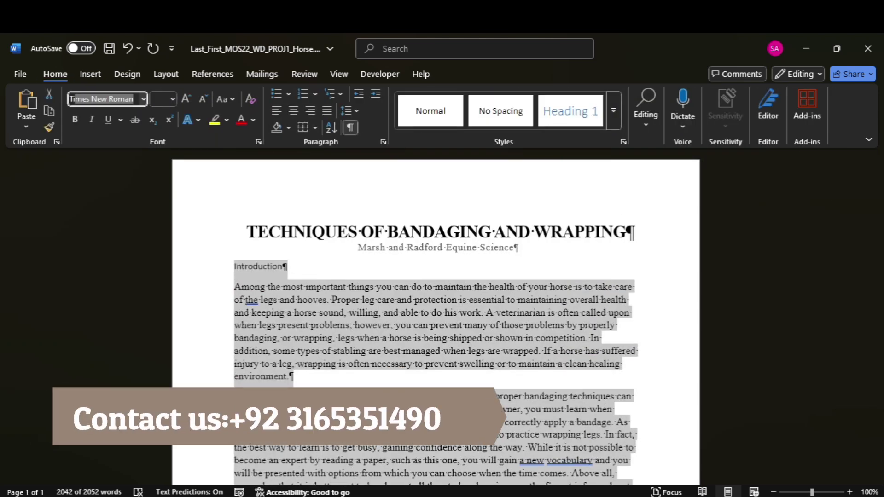
pyautogui.write('Tim')
pyautogui.press('Return')
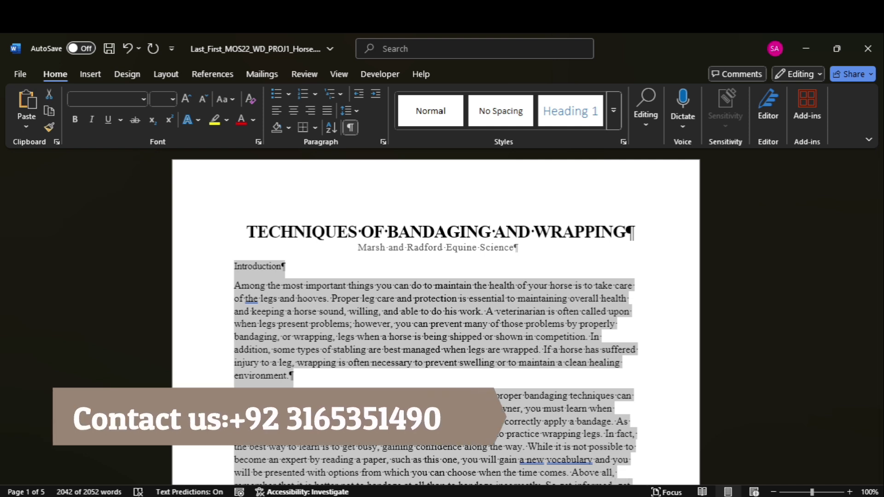
pyautogui.moveTo(633, 466)
pyautogui.write('12')
pyautogui.press('Return')
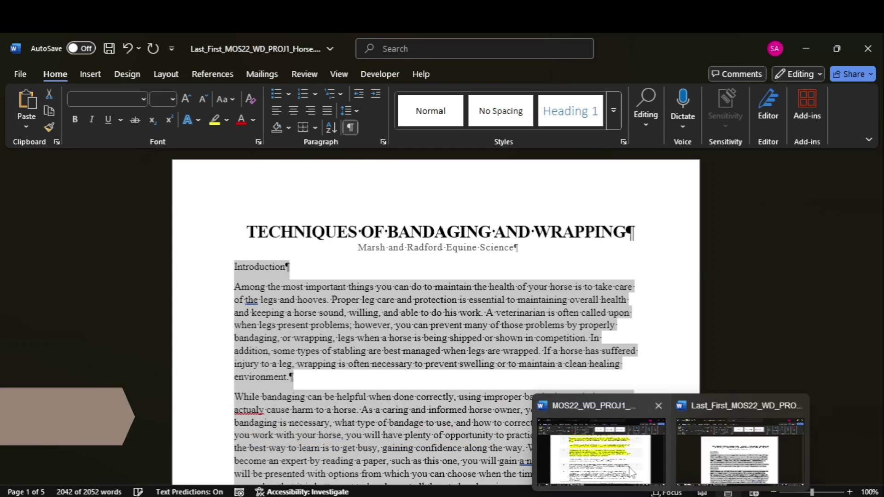
# Step: In the Horse document, apply the Heading 1 style to Introduction, Physiology of the Horse Leg, Purposes of Bandages, Types of Bandages and Wraps, and Conclusion
pyautogui.click(604, 446)
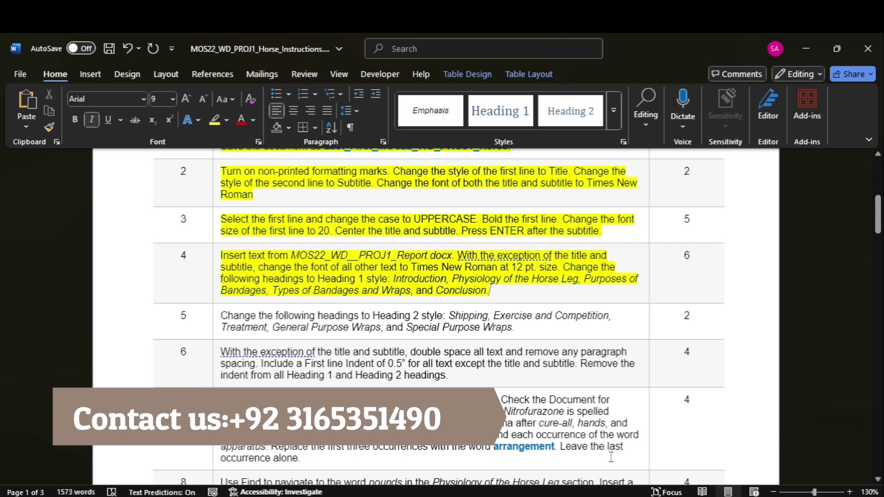
pyautogui.click(705, 443)
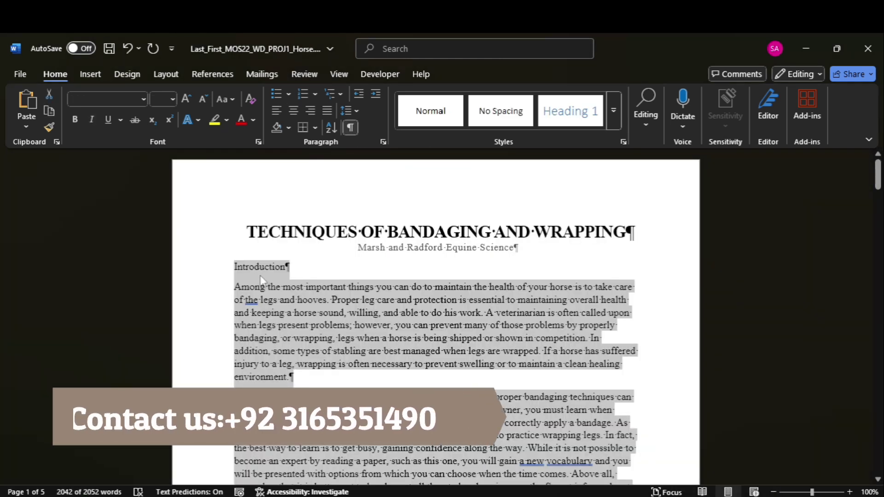
pyautogui.click(256, 268)
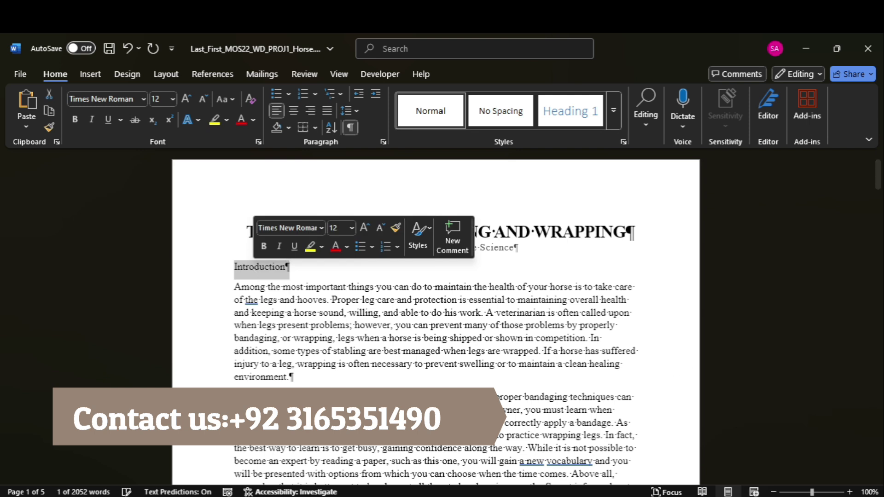
pyautogui.click(609, 454)
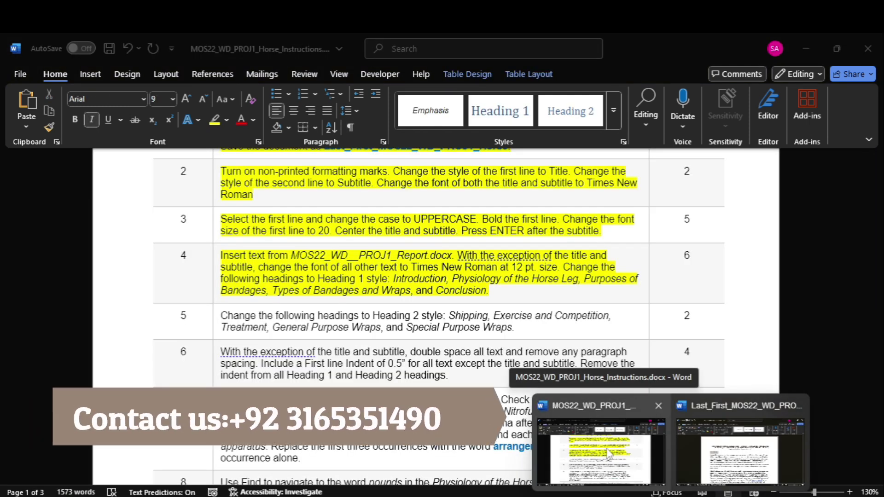
pyautogui.click(740, 451)
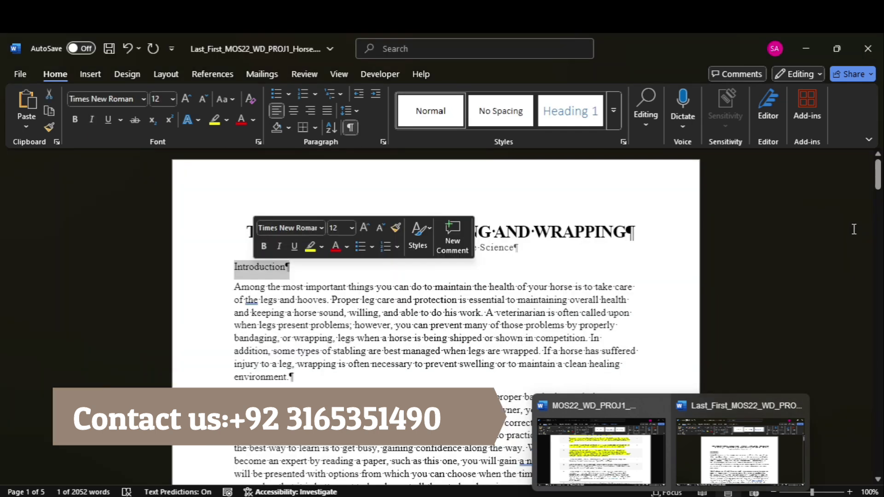
pyautogui.moveTo(878, 174); pyautogui.dragTo(878, 196)
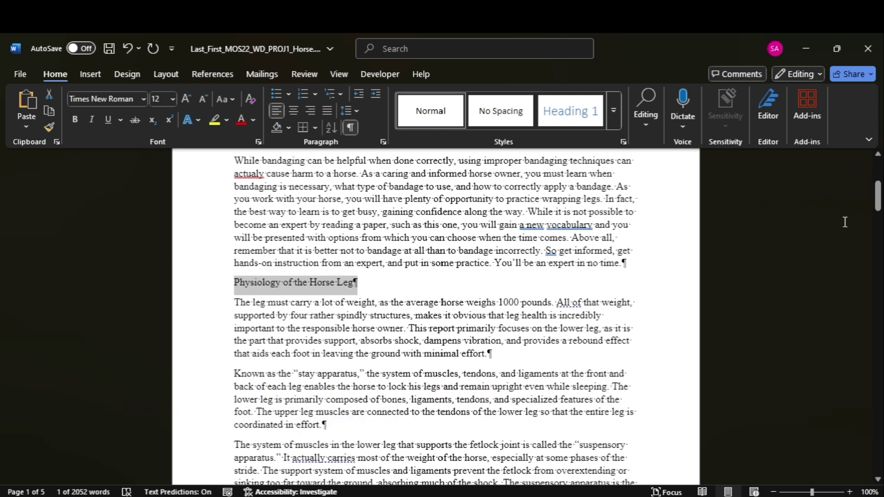
pyautogui.moveTo(878, 197); pyautogui.dragTo(878, 211)
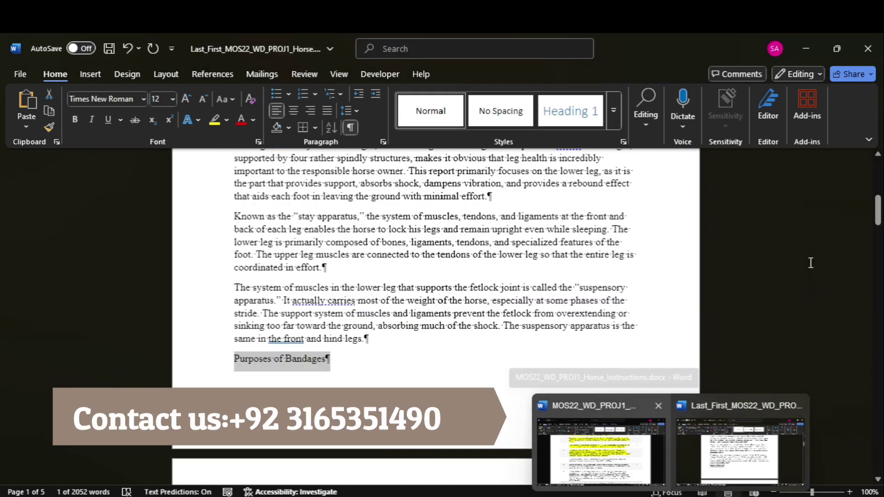
pyautogui.click(739, 452)
pyautogui.moveTo(878, 228); pyautogui.dragTo(880, 275)
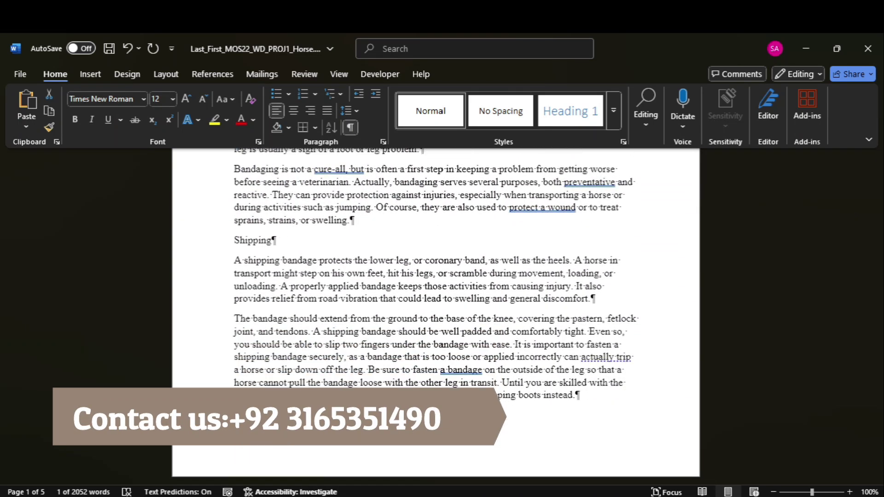
pyautogui.moveTo(670, 496)
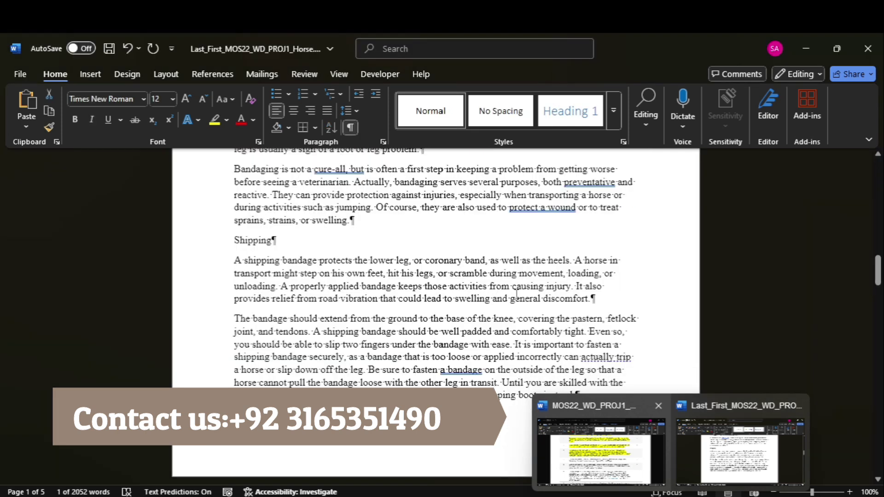
pyautogui.moveTo(878, 271); pyautogui.dragTo(878, 393)
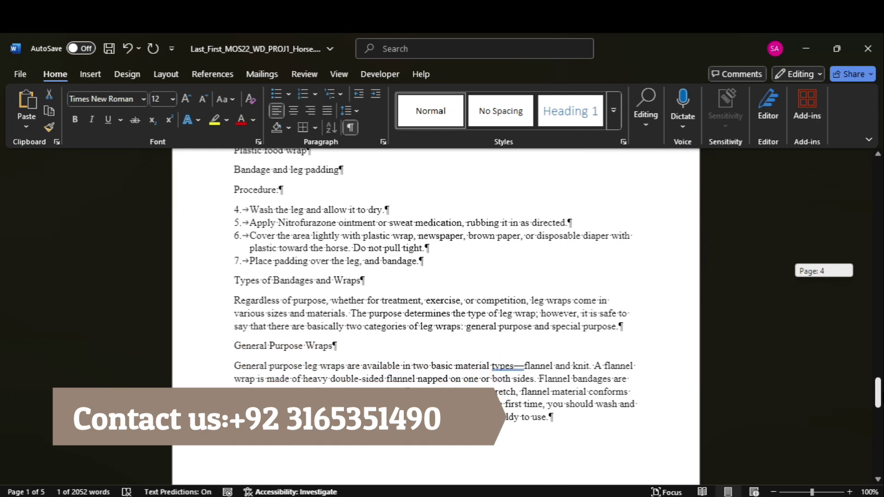
pyautogui.click(213, 287)
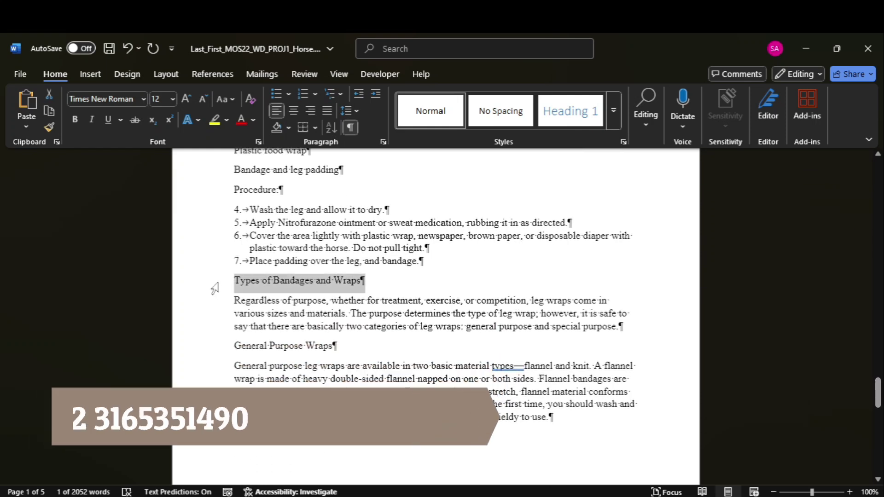
pyautogui.click(594, 448)
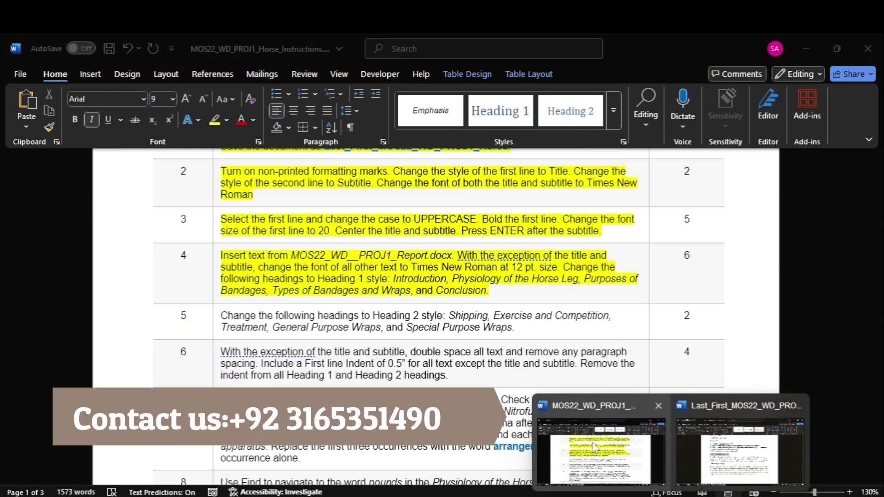
pyautogui.click(739, 451)
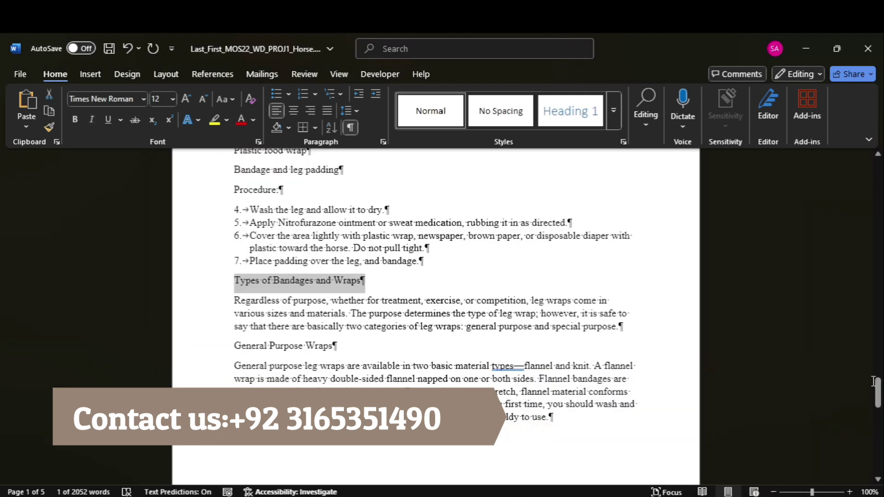
pyautogui.moveTo(878, 393); pyautogui.dragTo(878, 430)
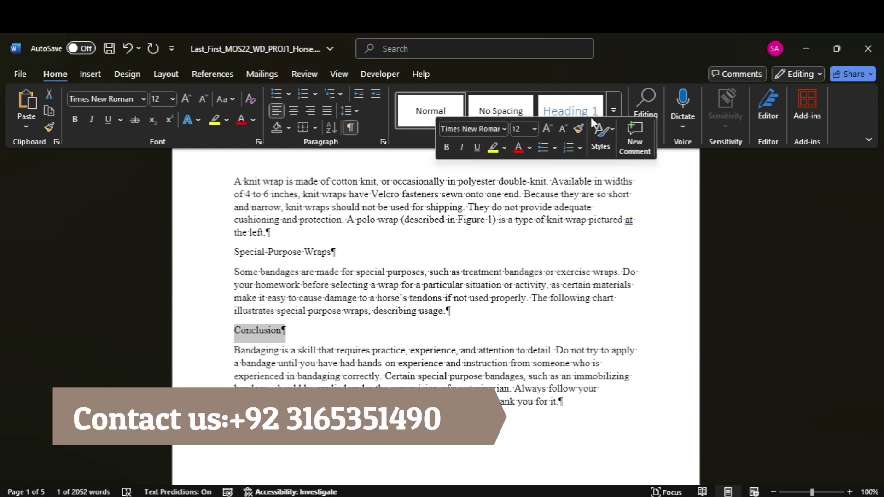
pyautogui.click(558, 115)
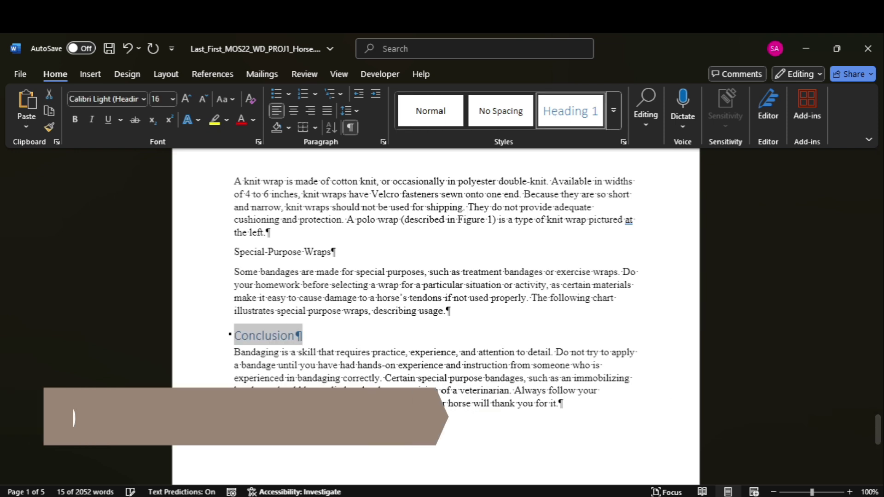
# Step: Switch to the instructions document and highlight the Step 5 instruction text in yellow
pyautogui.click(629, 470)
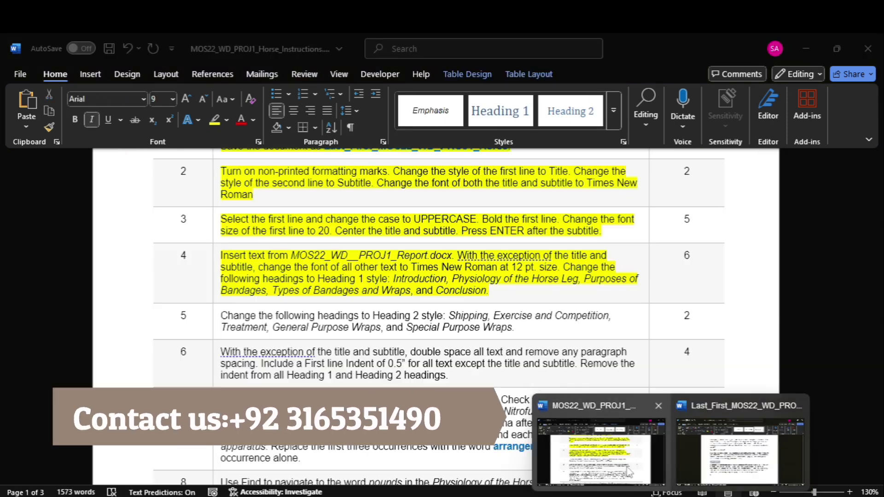
pyautogui.click(628, 470)
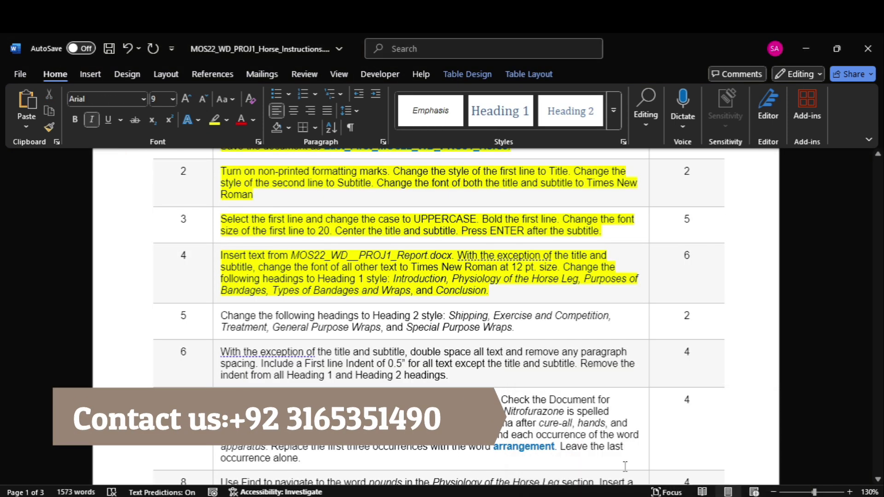
pyautogui.click(214, 326)
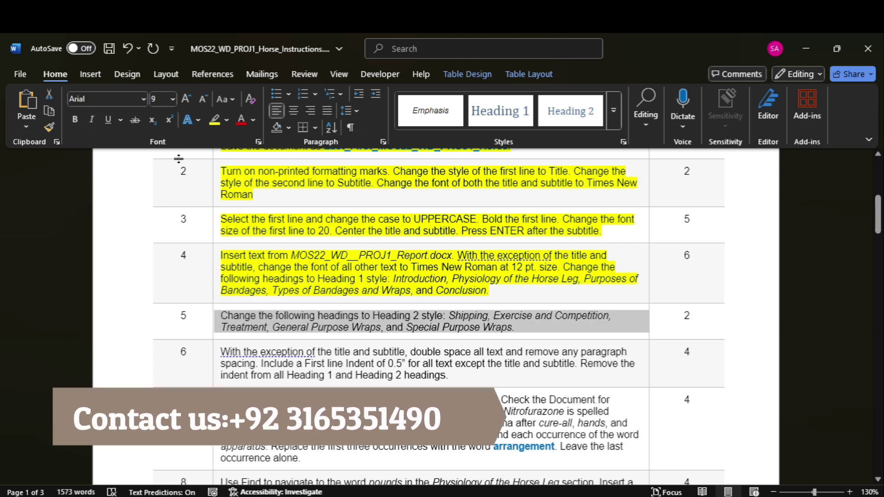
pyautogui.click(211, 123)
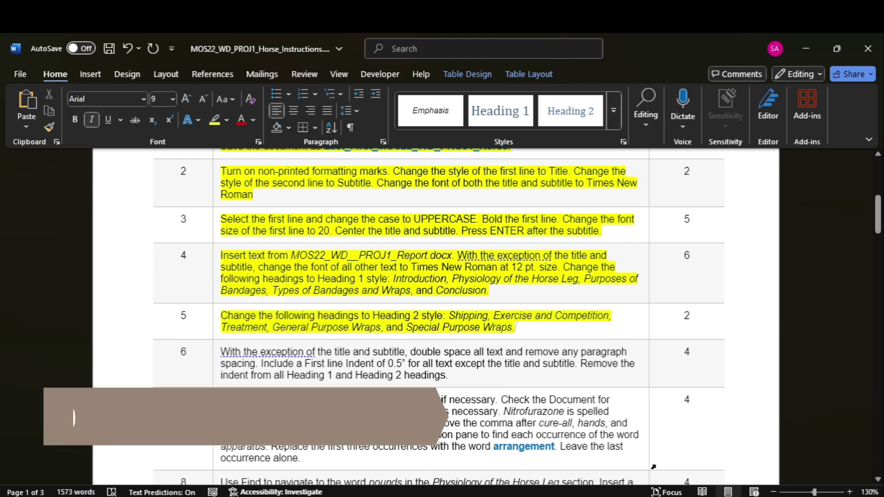
# Step: In the Horse document, apply the Heading 2 style to Shipping, Exercise and Competition, Treatment, General Purpose Wraps, and Special-Purpose Wraps
pyautogui.click(694, 473)
pyautogui.moveTo(878, 431); pyautogui.dragTo(869, 261)
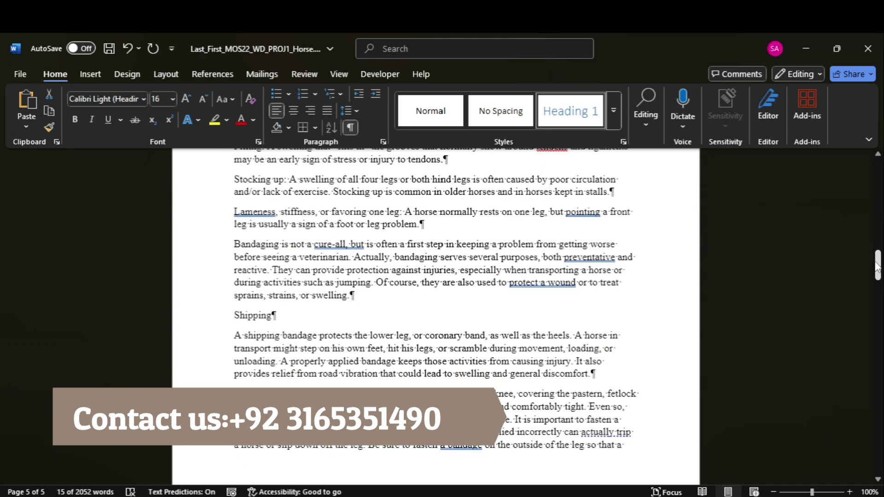
pyautogui.click(214, 320)
pyautogui.moveTo(878, 265); pyautogui.dragTo(878, 297)
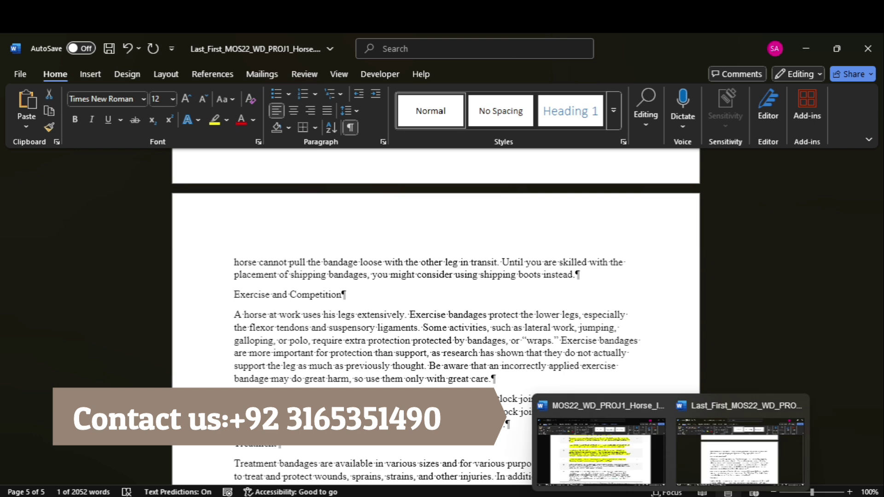
pyautogui.click(613, 441)
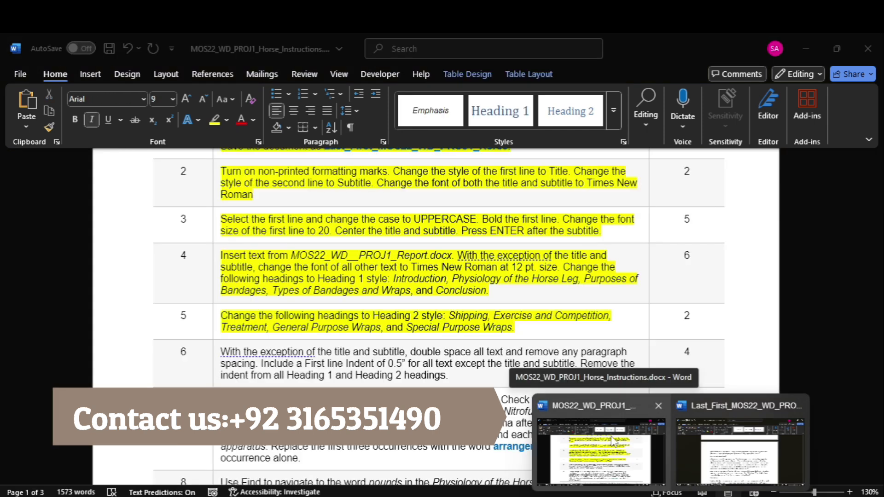
pyautogui.click(740, 451)
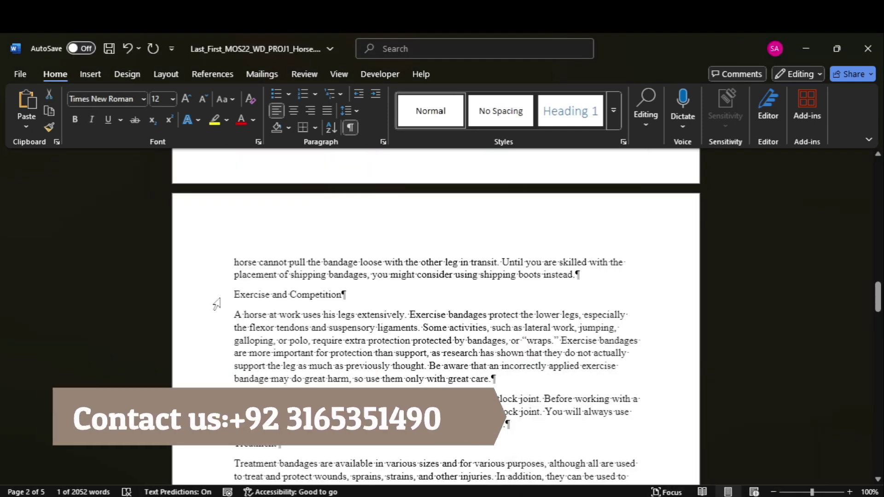
pyautogui.keyDown('ctrl'); pyautogui.click(215, 449); pyautogui.keyUp('ctrl')
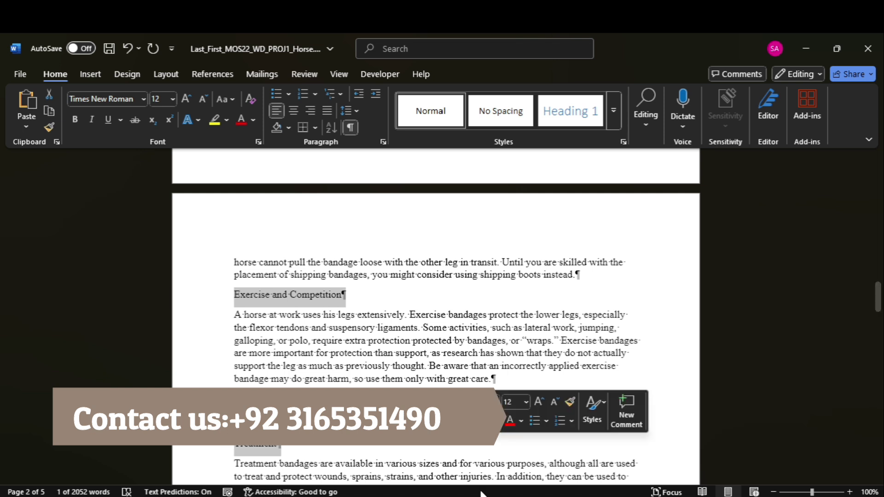
pyautogui.moveTo(601, 423)
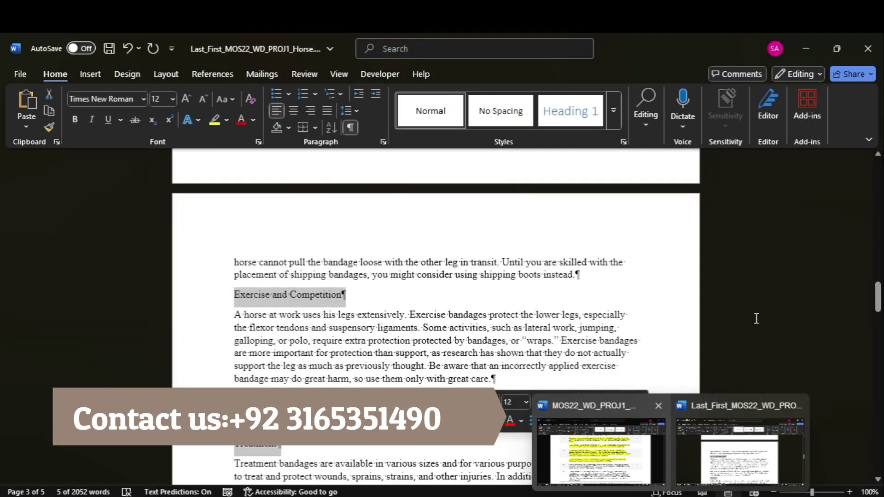
pyautogui.moveTo(877, 312); pyautogui.dragTo(878, 397)
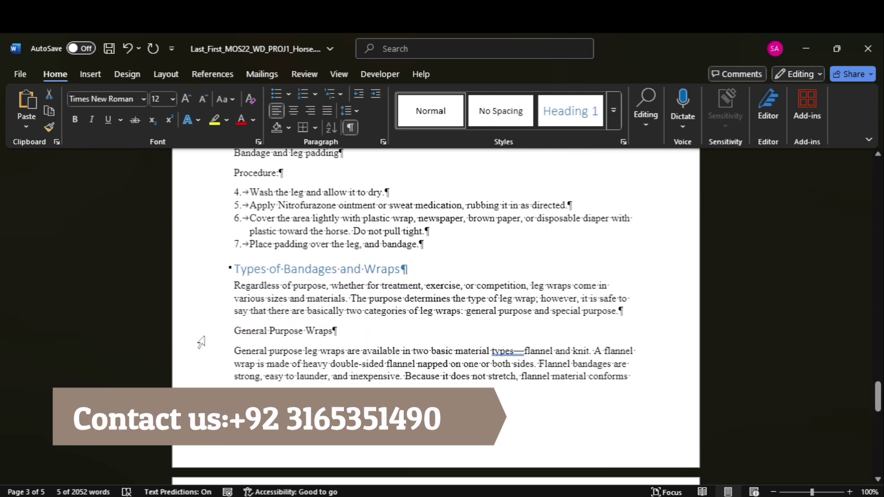
pyautogui.click(208, 338)
pyautogui.moveTo(671, 495)
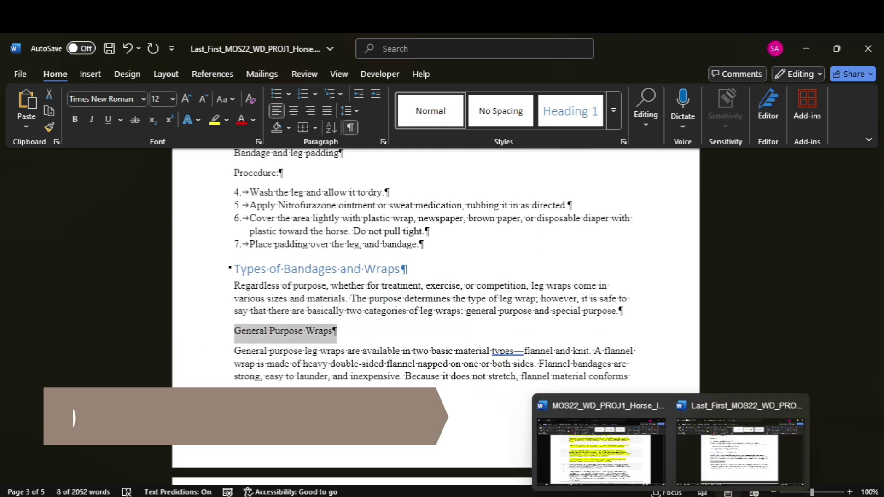
pyautogui.moveTo(621, 457)
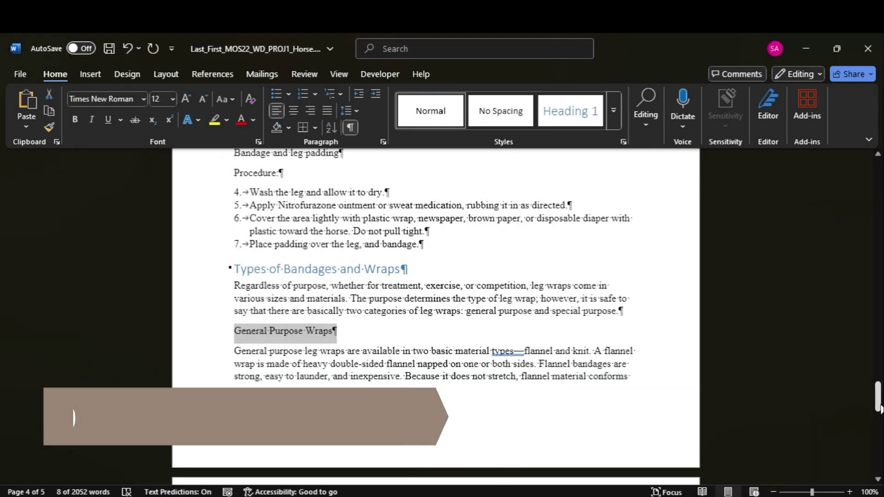
pyautogui.moveTo(878, 396); pyautogui.dragTo(878, 425)
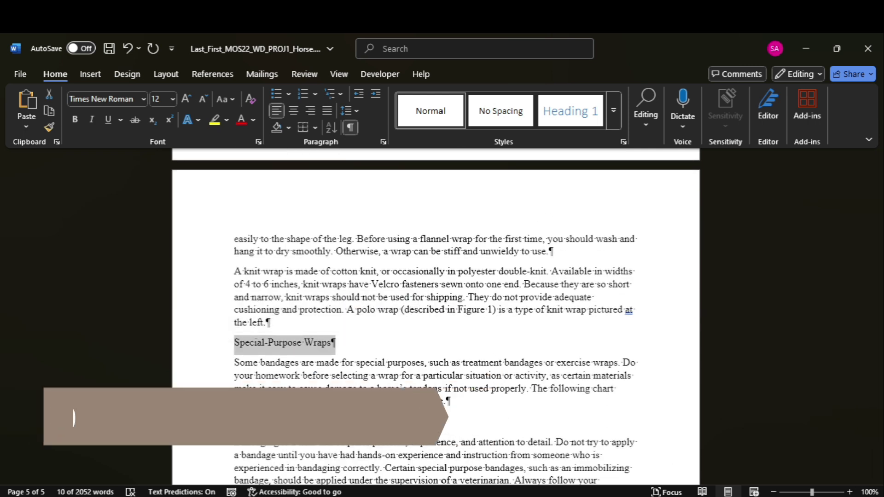
pyautogui.moveTo(637, 462)
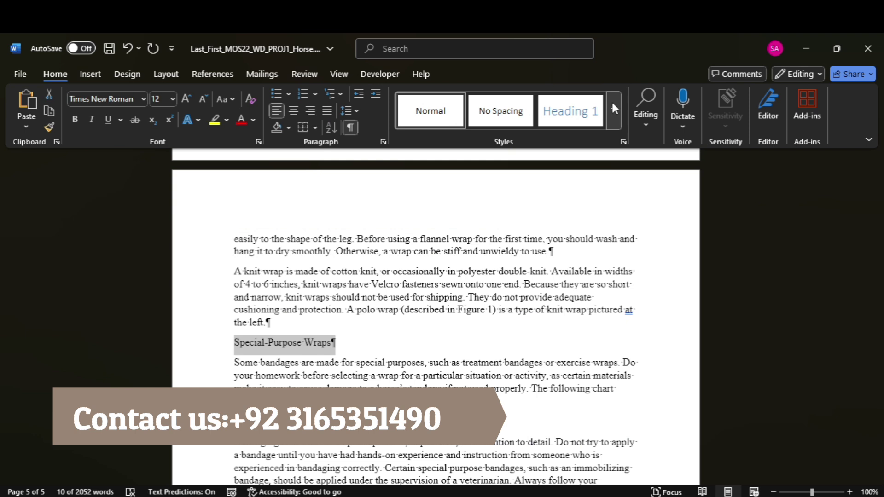
pyautogui.click(613, 110)
pyautogui.click(639, 110)
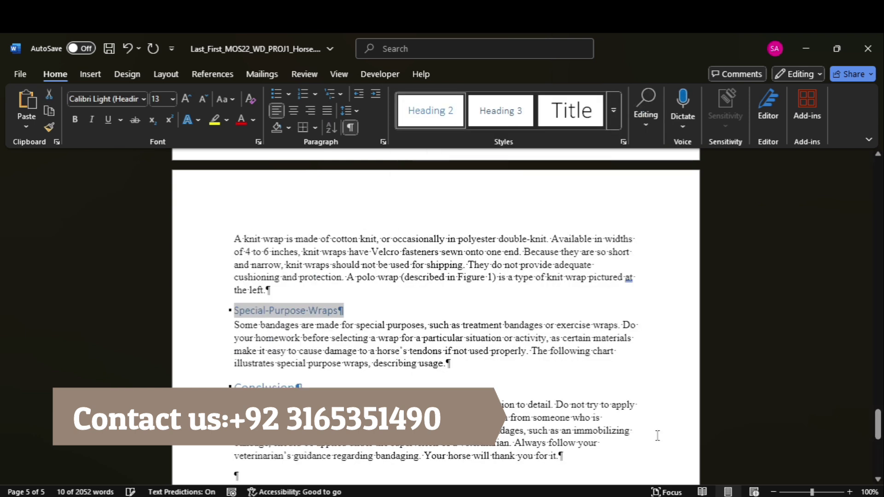
# Step: Go back to the instructions document and highlight the Step 6 instruction text in yellow
pyautogui.click(719, 449)
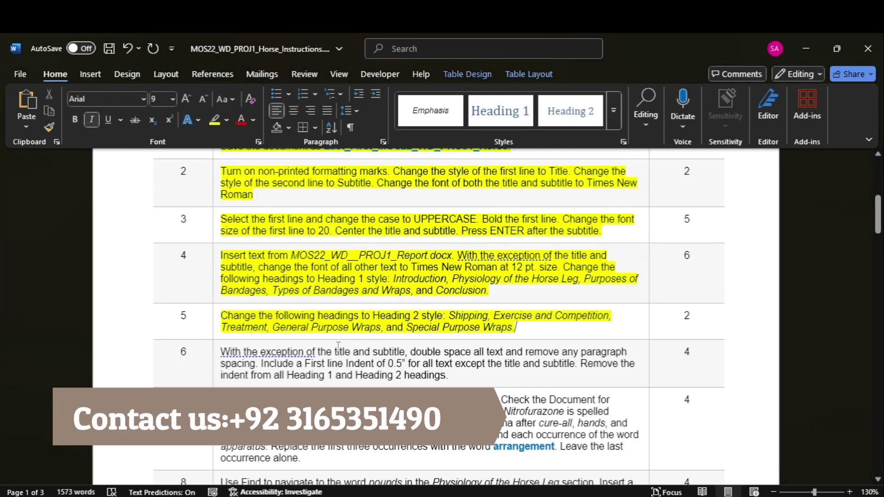
pyautogui.click(214, 361)
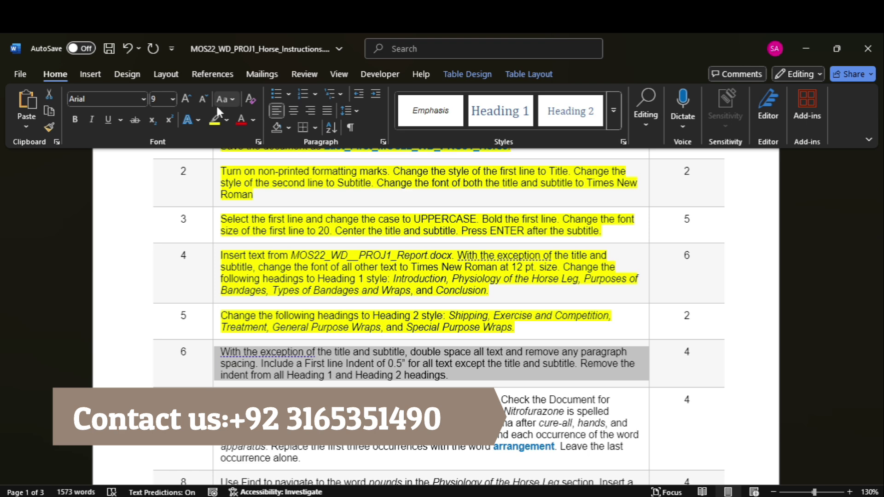
pyautogui.click(218, 119)
pyautogui.moveTo(878, 214); pyautogui.dragTo(862, 230)
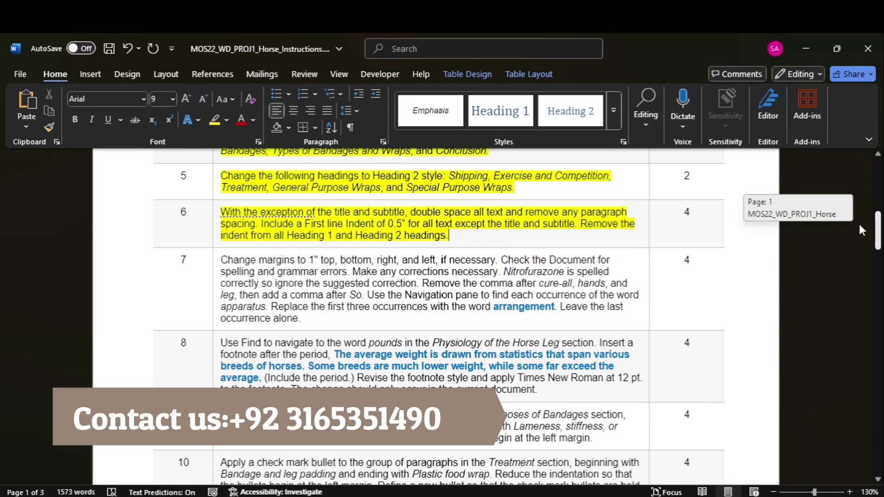
pyautogui.moveTo(860, 224); pyautogui.dragTo(859, 225)
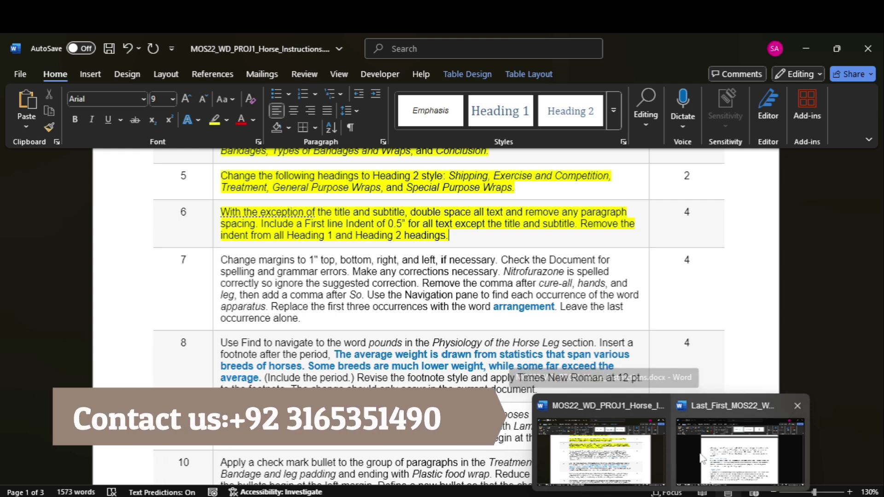
# Step: Switch to the Horse document and select all text from the Introduction heading to the end, leaving out the title and subtitle
pyautogui.click(702, 459)
pyautogui.moveTo(878, 423); pyautogui.dragTo(836, 164)
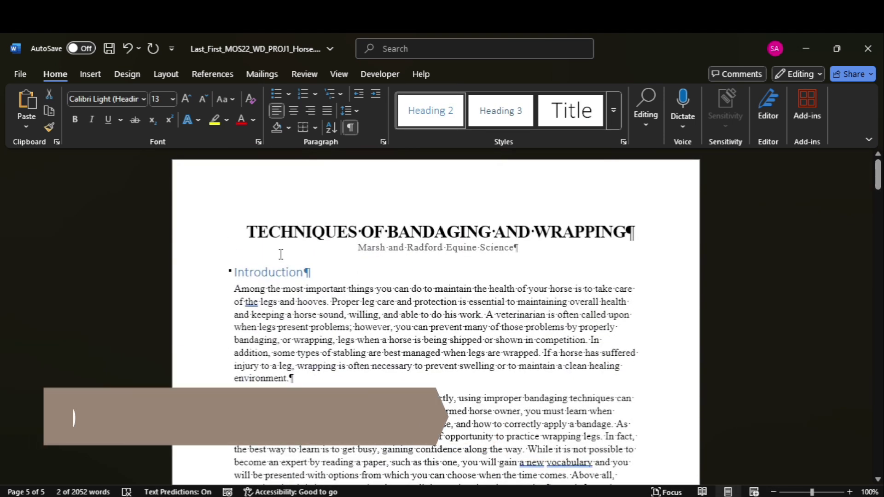
pyautogui.moveTo(231, 270)
pyautogui.moveTo(233, 270); pyautogui.dragTo(415, 484)
pyautogui.scroll(-15, 659, 447)
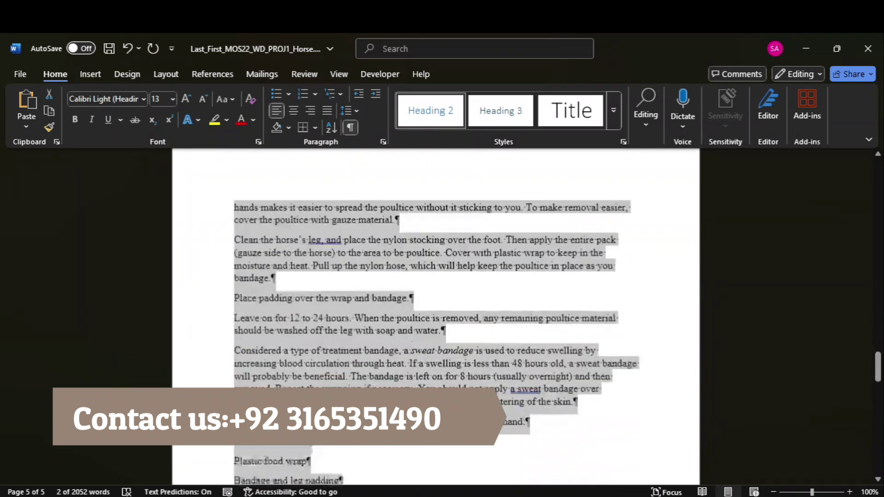
pyautogui.moveTo(878, 459); pyautogui.dragTo(831, 180)
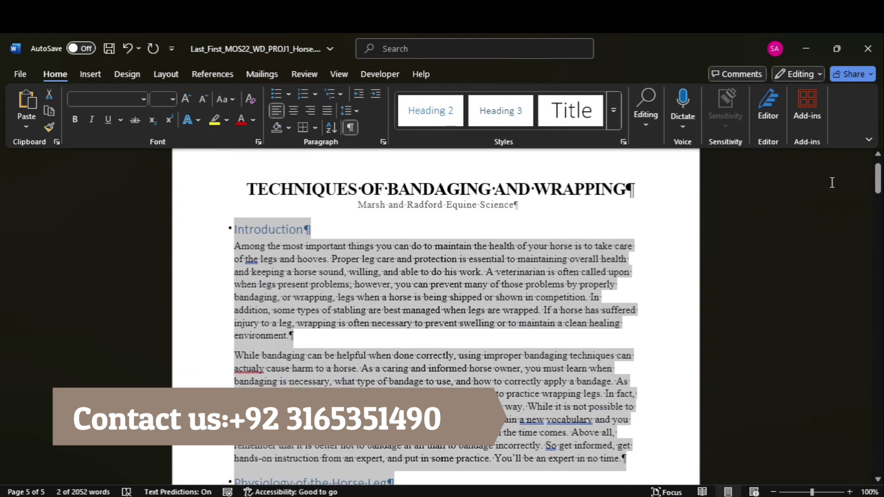
pyautogui.click(632, 469)
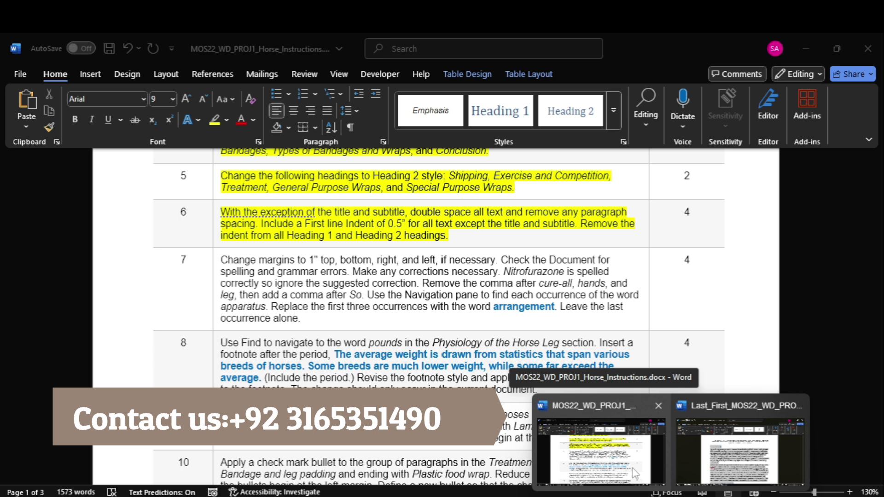
pyautogui.hotkey('alt', 'Tab')
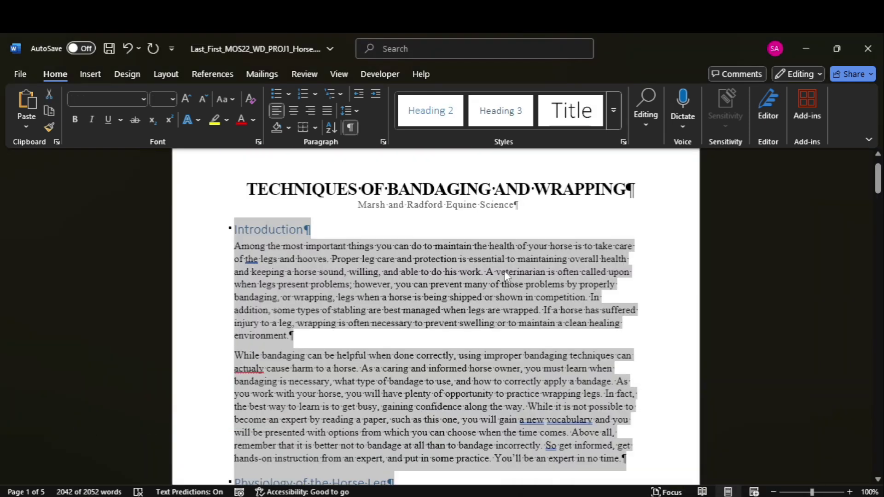
# Step: Set the selected text to double line spacing with 0 pt paragraph spacing before and after
pyautogui.click(383, 142)
pyautogui.click(513, 224)
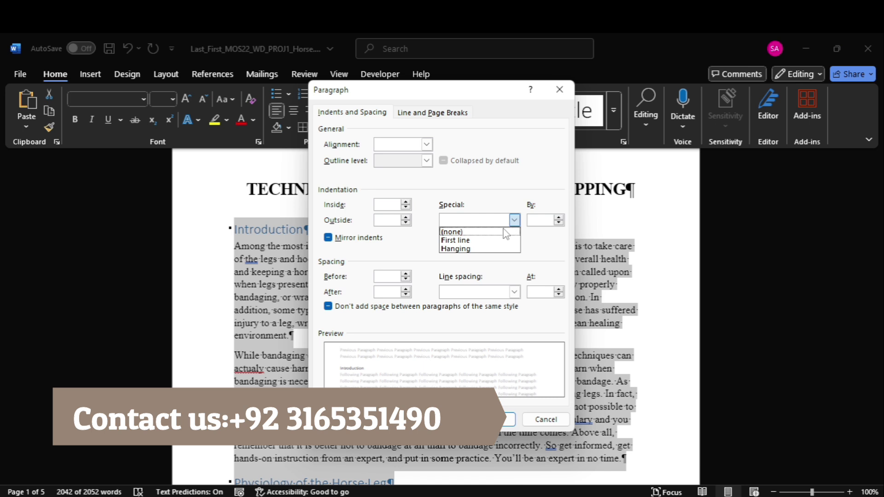
pyautogui.click(499, 204)
pyautogui.click(514, 292)
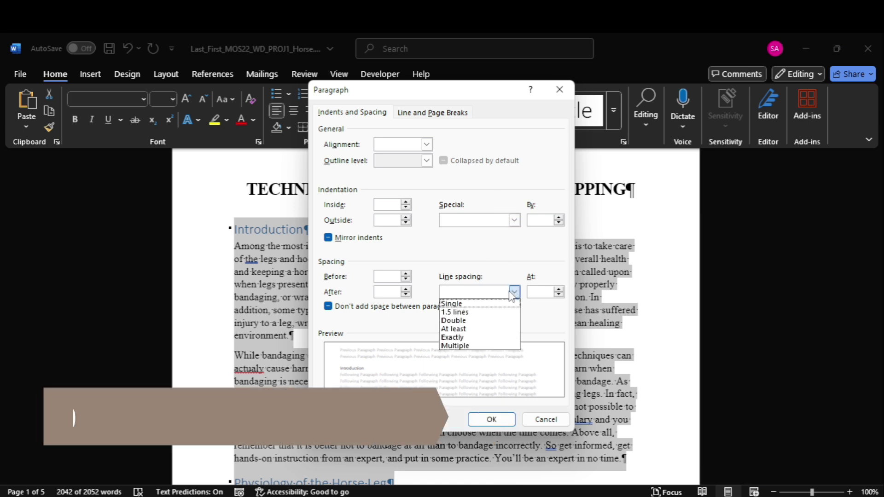
pyautogui.click(487, 321)
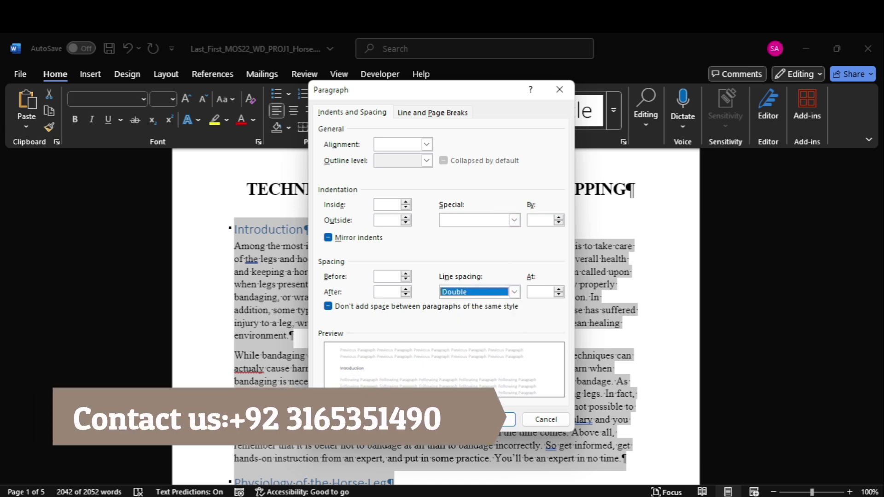
pyautogui.click(629, 452)
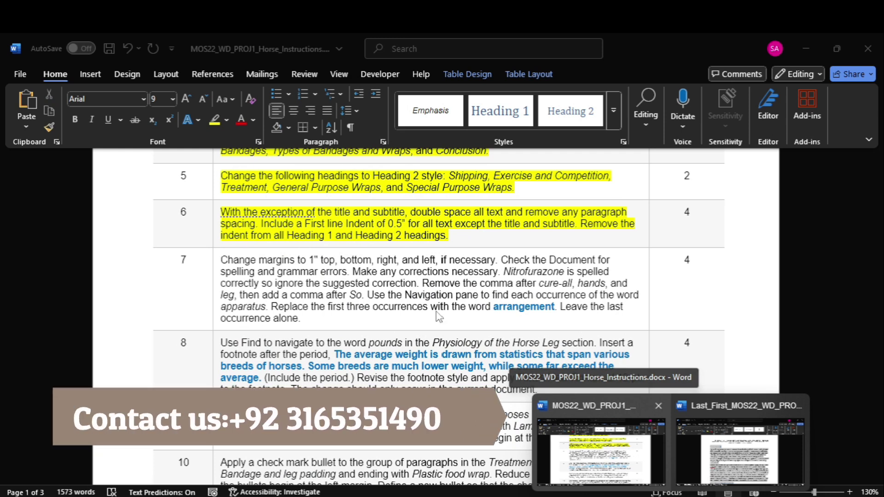
pyautogui.hotkey('alt', 'Tab')
pyautogui.click(406, 274)
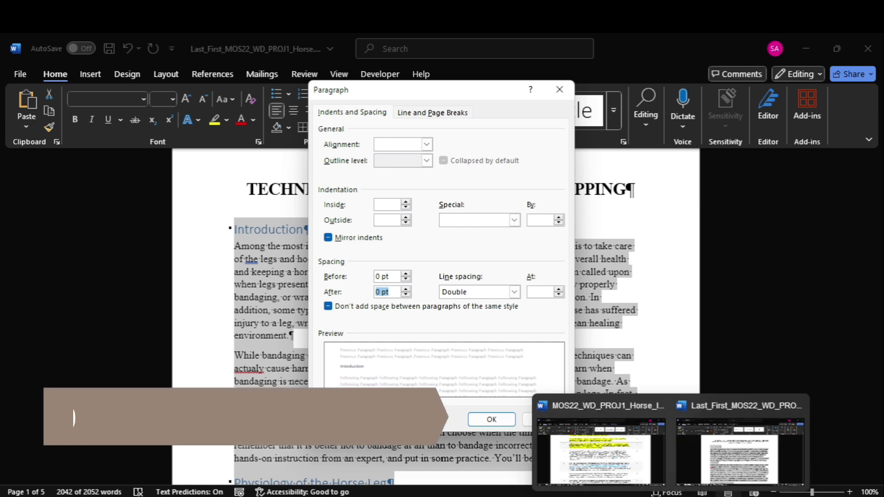
# Step: Give the selected paragraphs a First line special indent of 0.5" and apply the paragraph settings
pyautogui.click(601, 444)
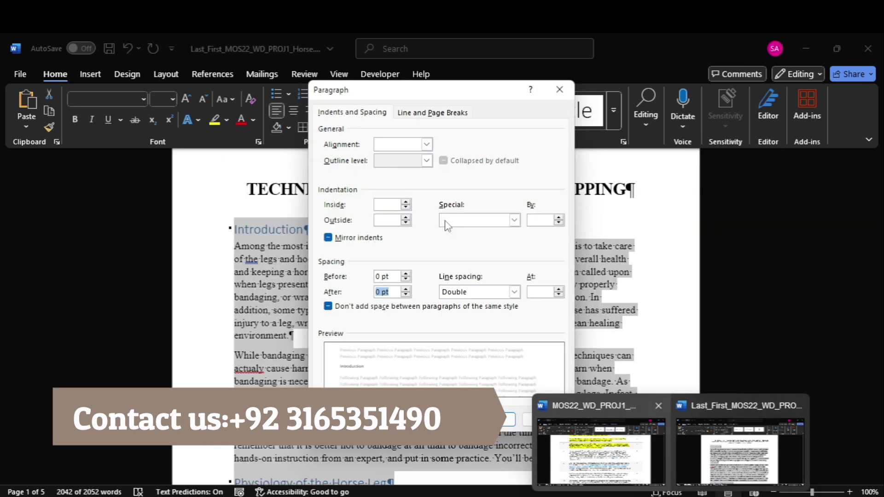
pyautogui.click(507, 220)
pyautogui.click(488, 240)
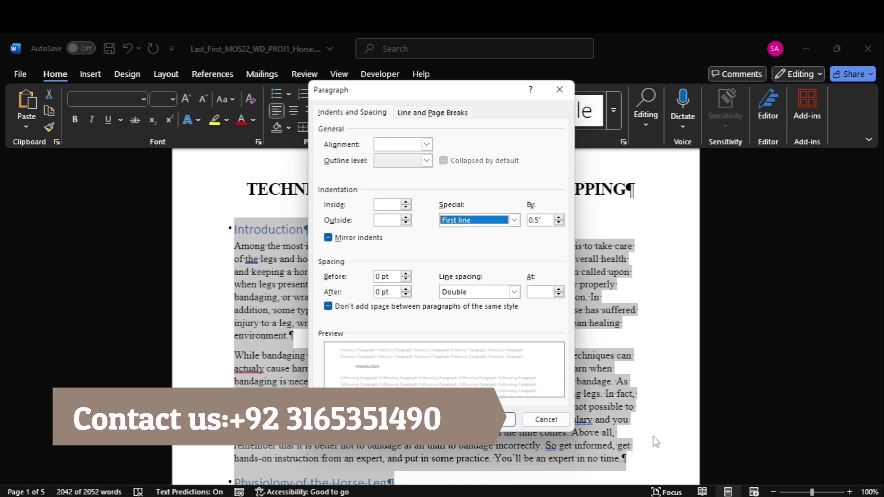
pyautogui.moveTo(617, 449)
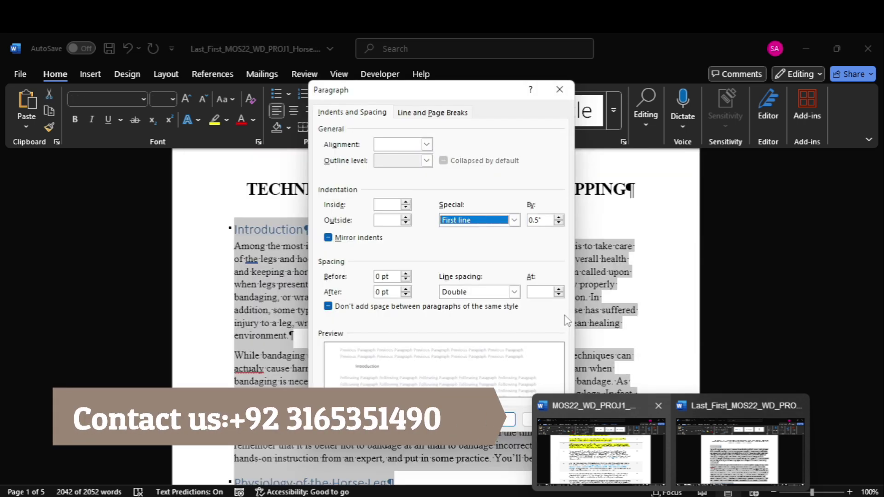
pyautogui.click(740, 451)
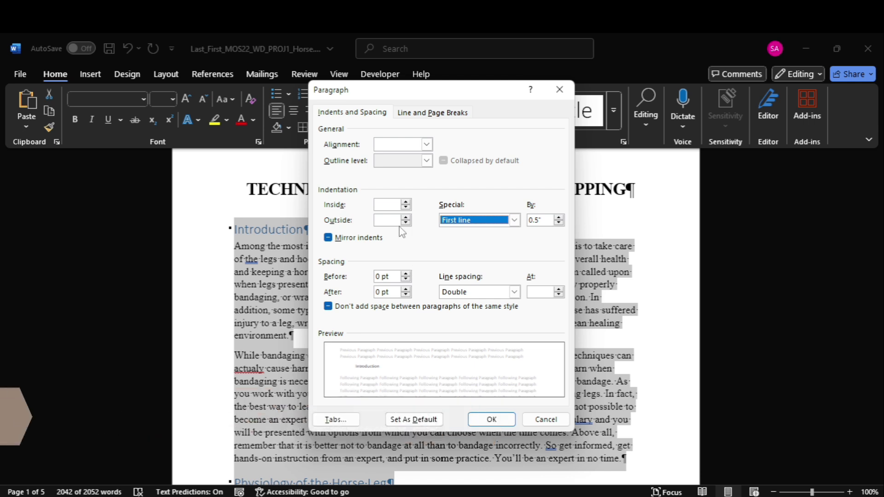
pyautogui.click(504, 420)
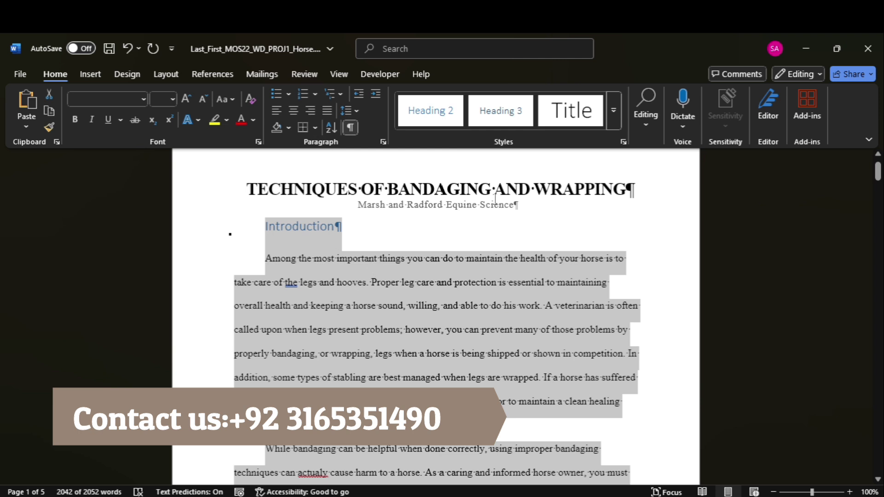
# Step: Try to remove the heading indents by modifying the Heading 1 style's paragraph format, setting its special indentation to (none)
pyautogui.click(624, 143)
pyautogui.click(493, 362)
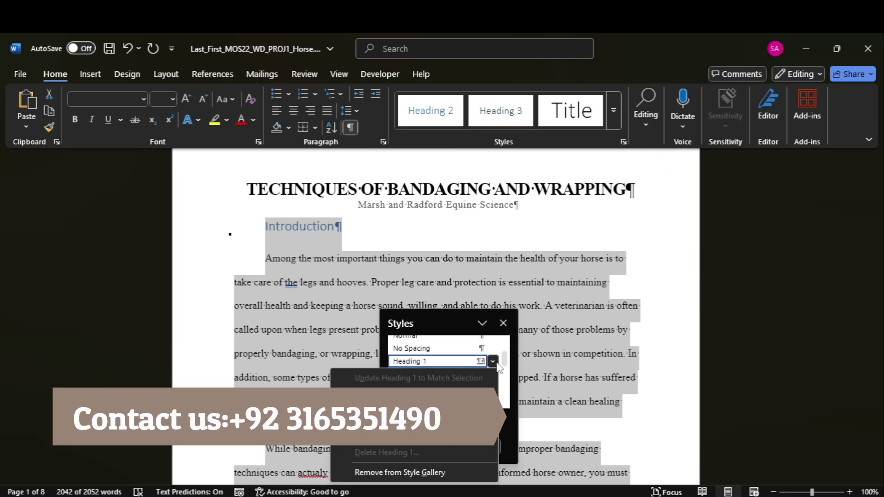
pyautogui.press('m')
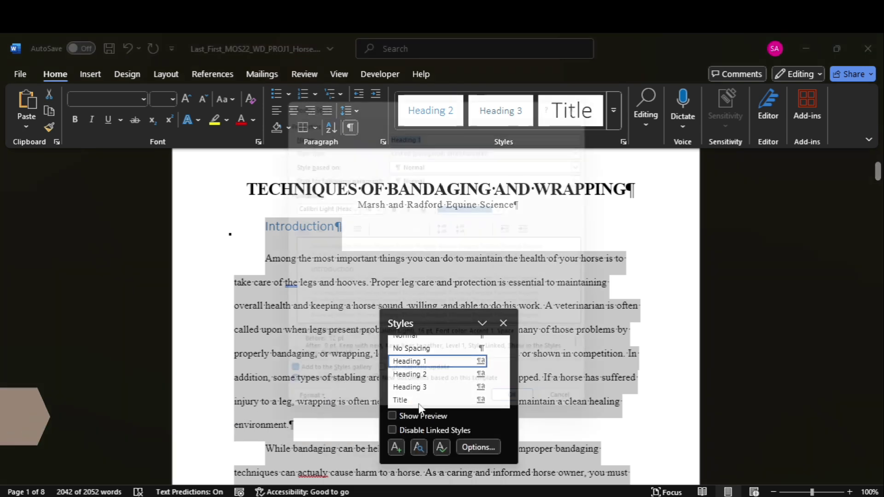
pyautogui.click(299, 417)
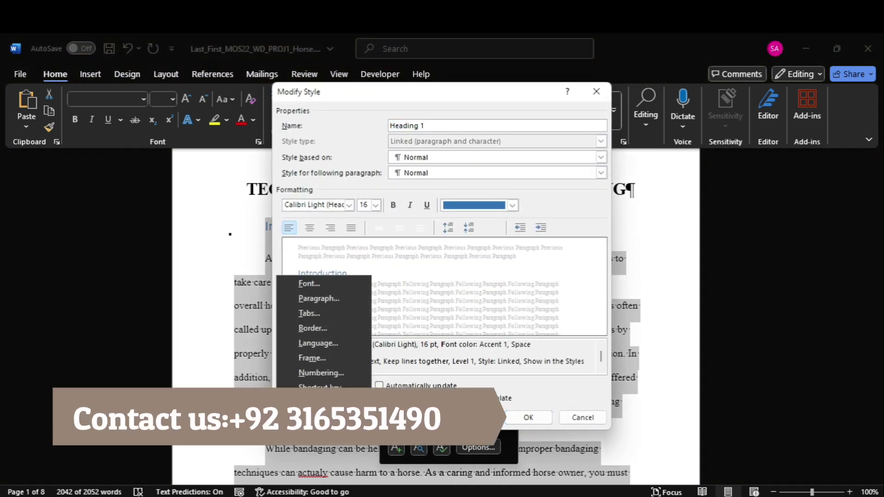
pyautogui.click(328, 313)
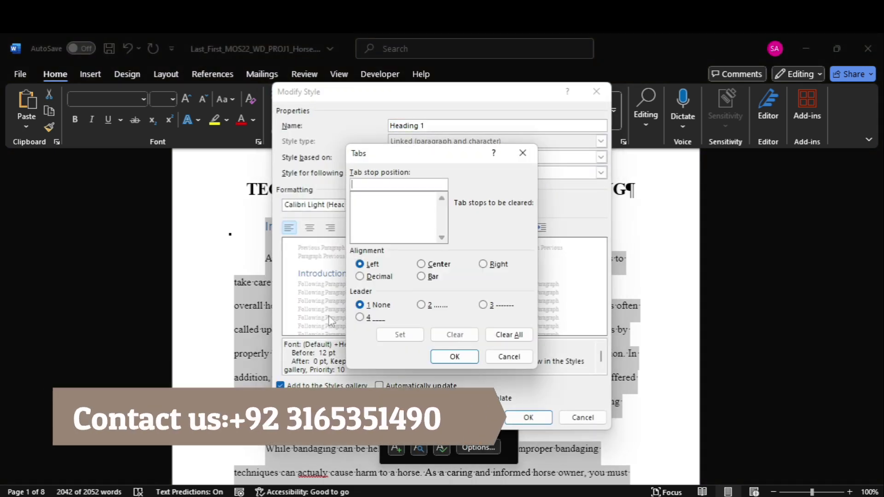
pyautogui.click(509, 355)
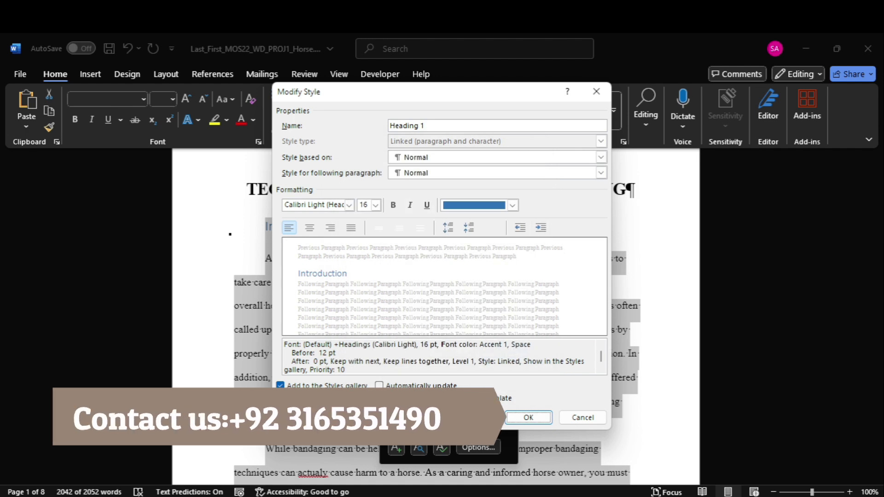
pyautogui.click(298, 417)
pyautogui.click(338, 287)
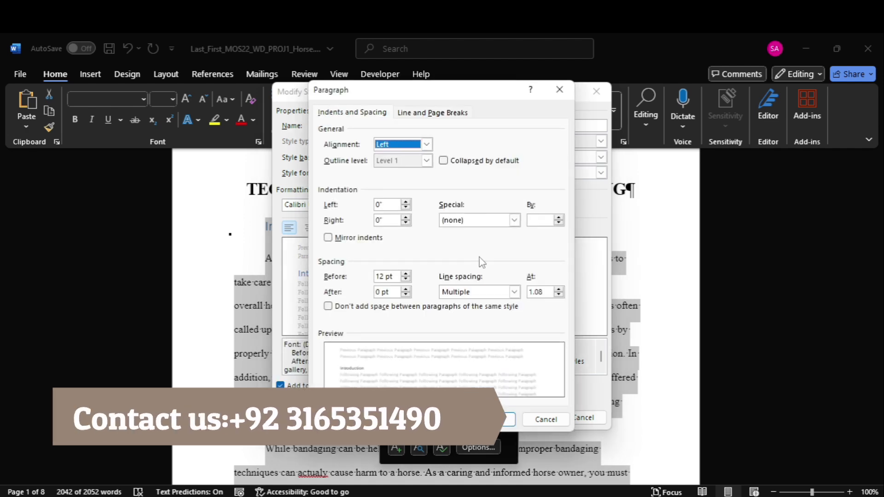
pyautogui.click(501, 221)
pyautogui.click(497, 239)
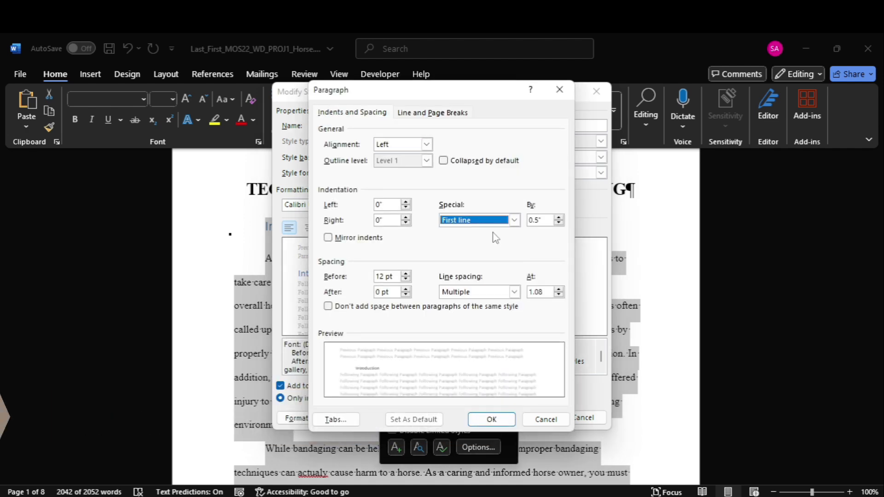
pyautogui.click(495, 223)
pyautogui.click(494, 229)
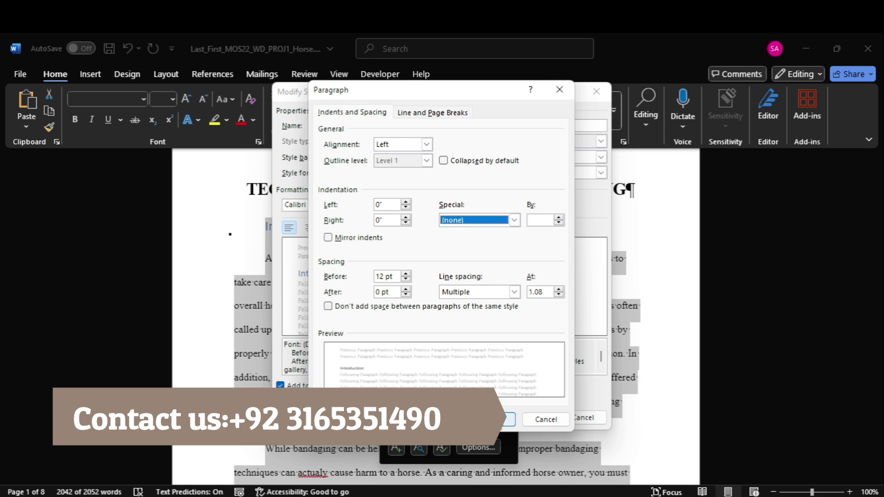
pyautogui.click(511, 418)
pyautogui.click(524, 418)
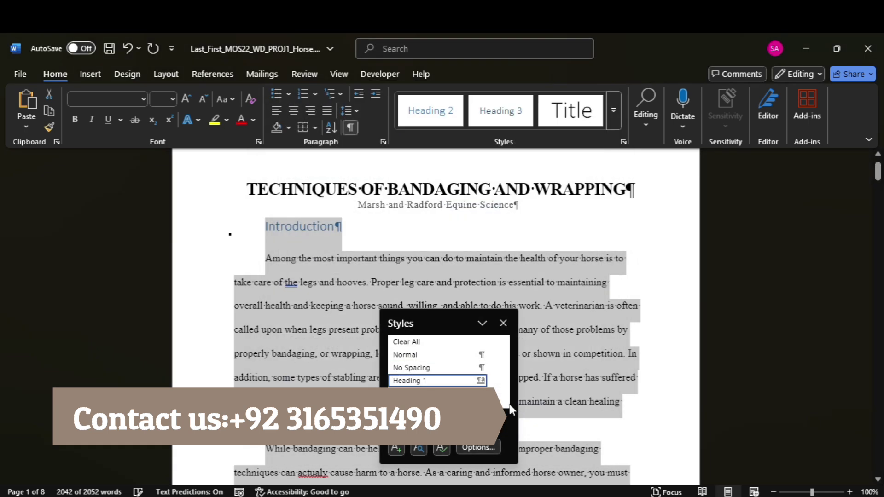
pyautogui.click(492, 380)
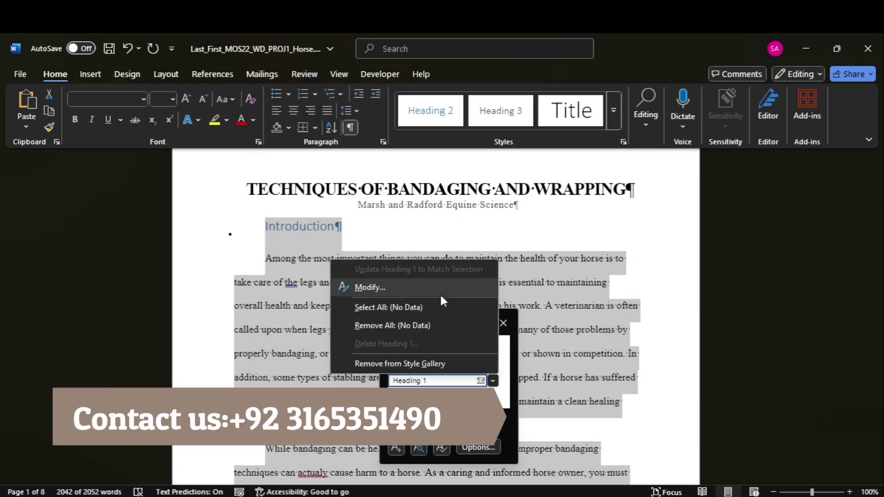
pyautogui.click(553, 388)
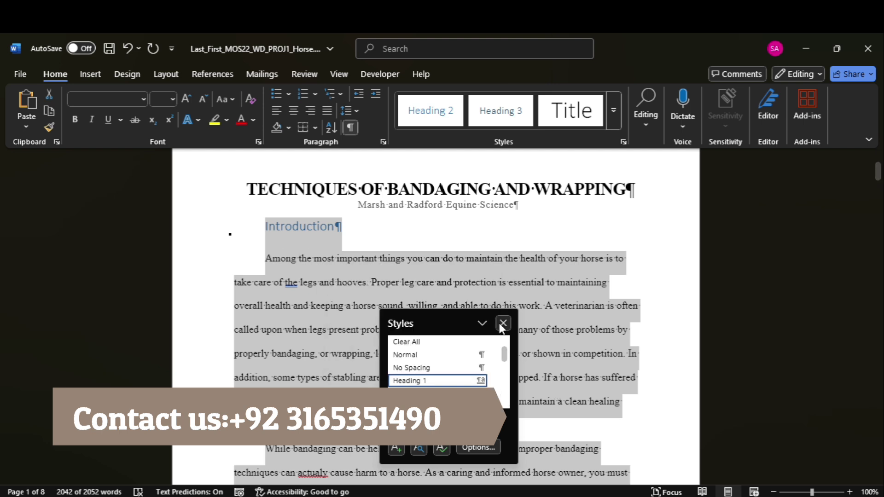
pyautogui.click(503, 323)
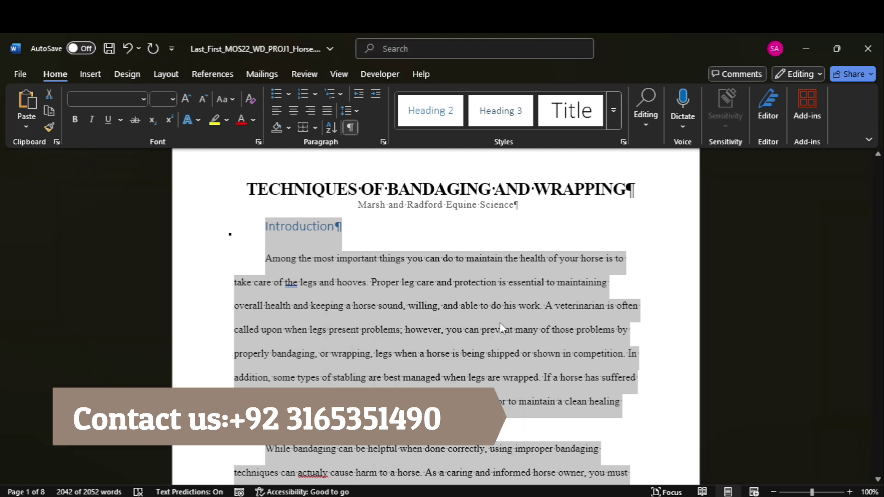
# Step: Remove the first line indent from the Introduction heading by setting its special indentation to (none)
pyautogui.click(268, 229)
pyautogui.click(258, 226)
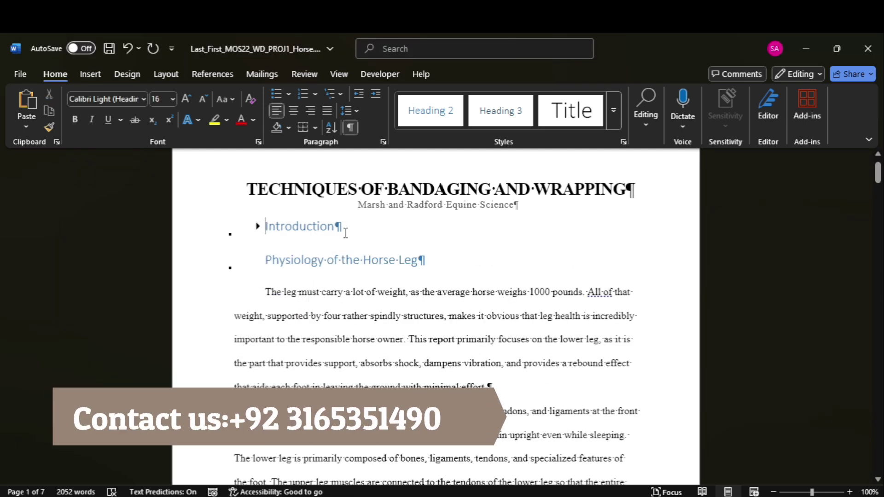
pyautogui.hotkey('alt', 'shift', '+')
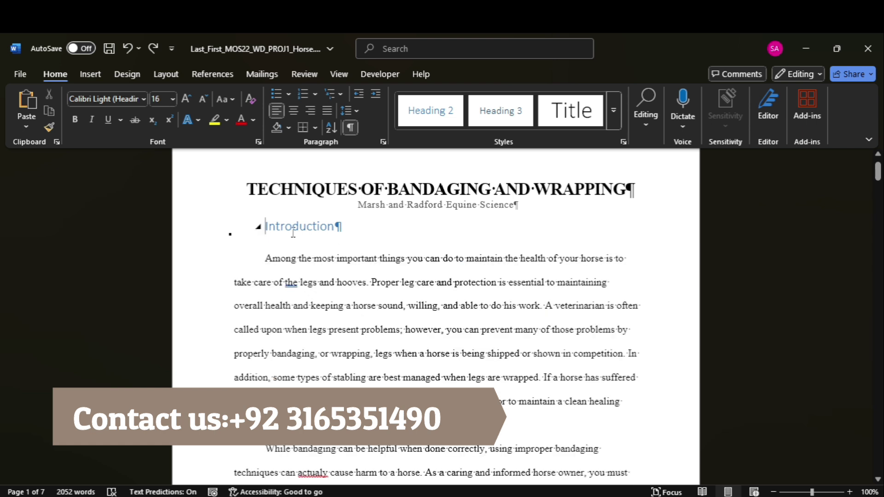
pyautogui.click(259, 142)
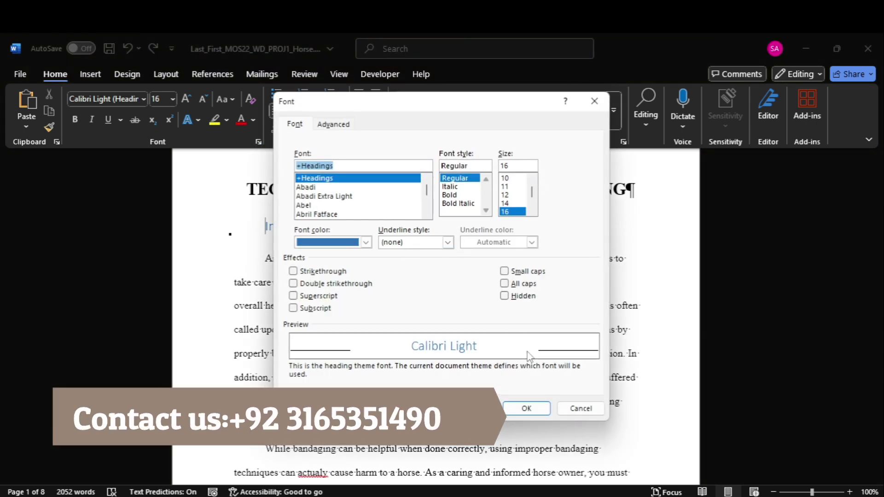
pyautogui.click(574, 411)
pyautogui.click(383, 143)
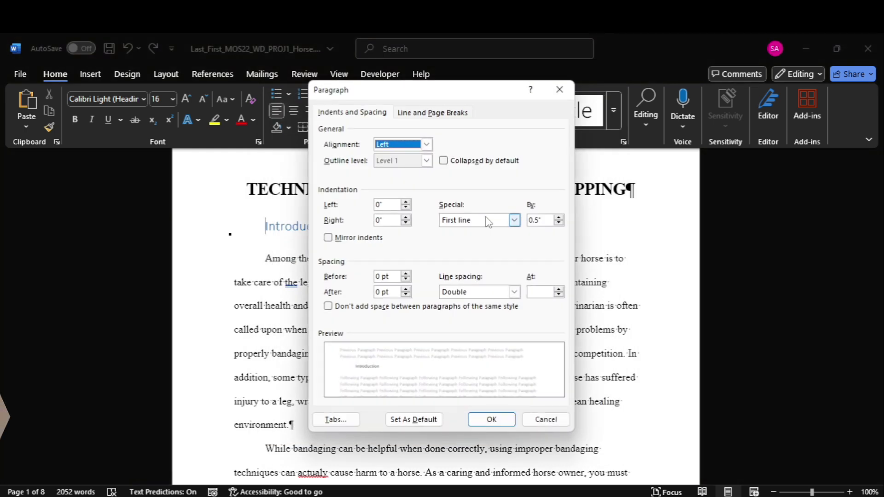
pyautogui.click(491, 220)
pyautogui.click(484, 232)
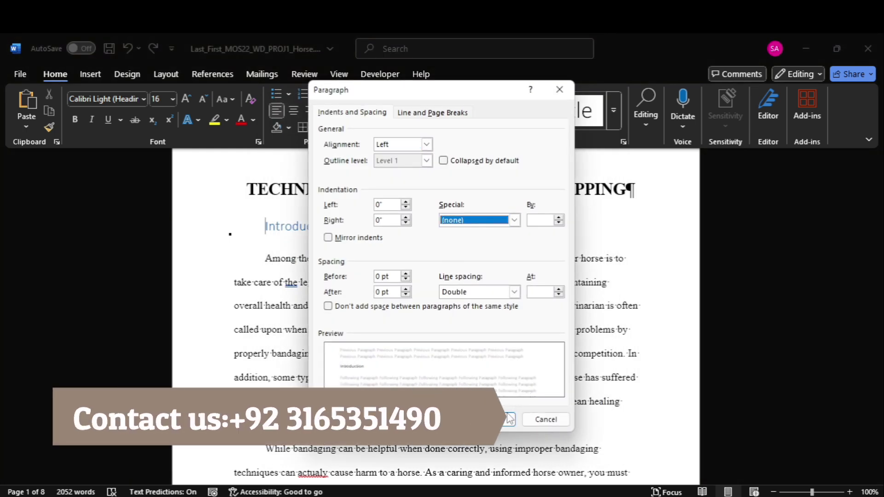
pyautogui.click(505, 420)
# Step: Remove the first line indent from the Physiology of the Horse Leg heading by setting its special indentation to (none)
pyautogui.moveTo(878, 172); pyautogui.dragTo(878, 202)
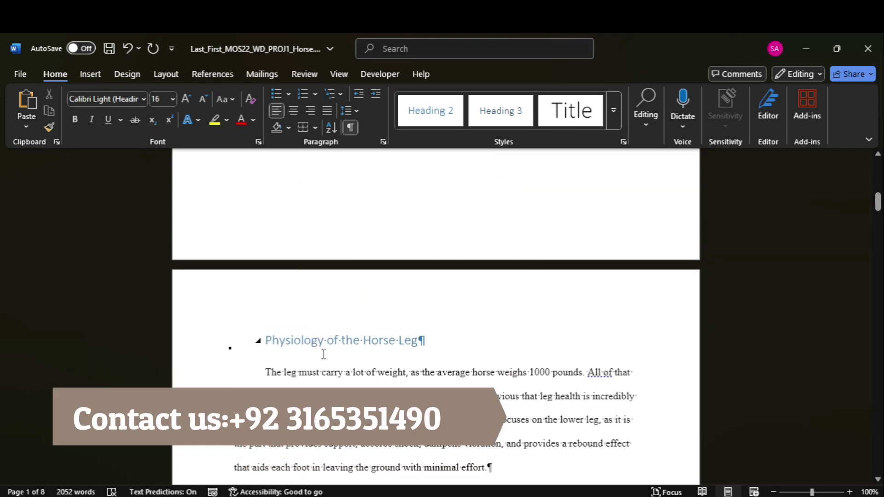
pyautogui.click(267, 341)
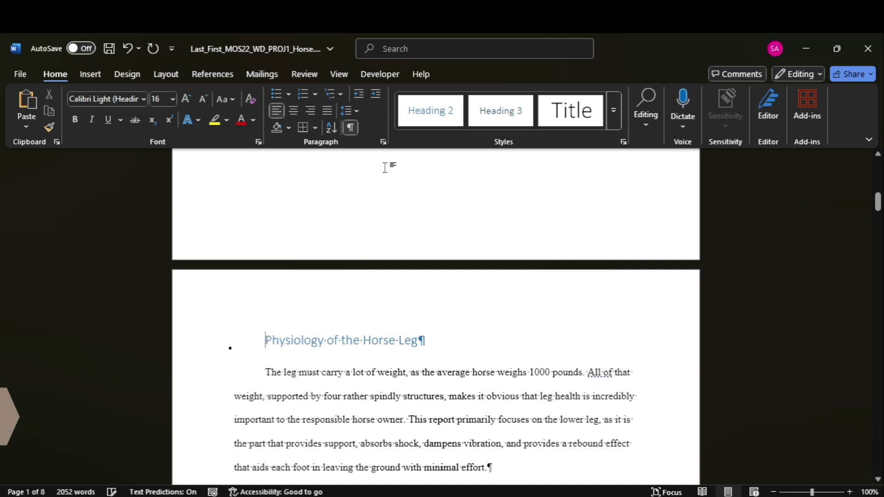
pyautogui.click(383, 141)
pyautogui.click(501, 223)
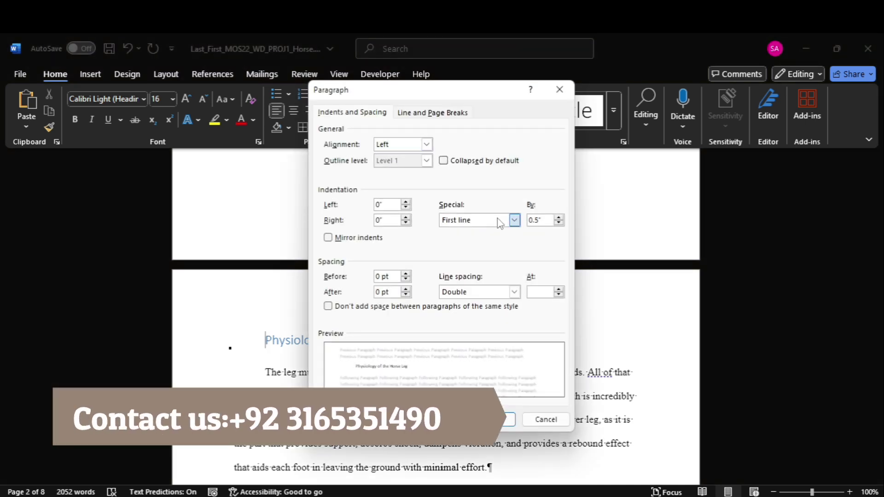
pyautogui.click(499, 229)
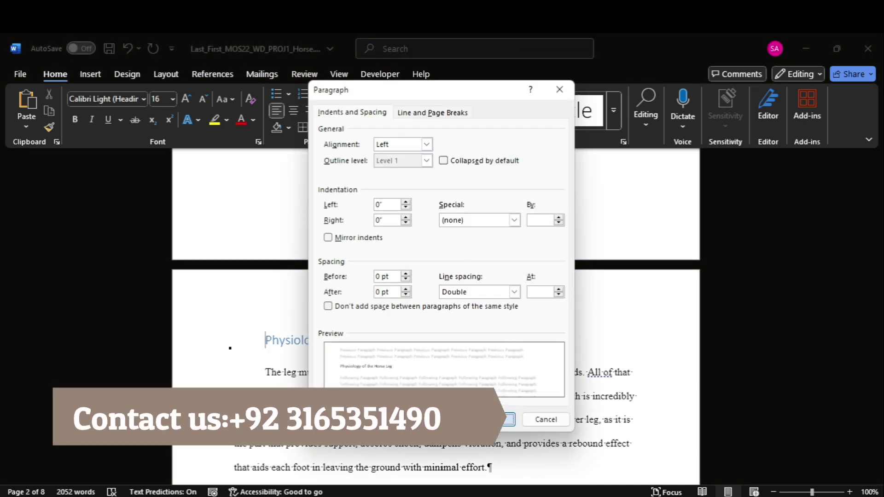
pyautogui.click(495, 420)
# Step: Set the special indentation of the Purposes of Bandages heading to (none)
pyautogui.moveTo(877, 199); pyautogui.dragTo(879, 236)
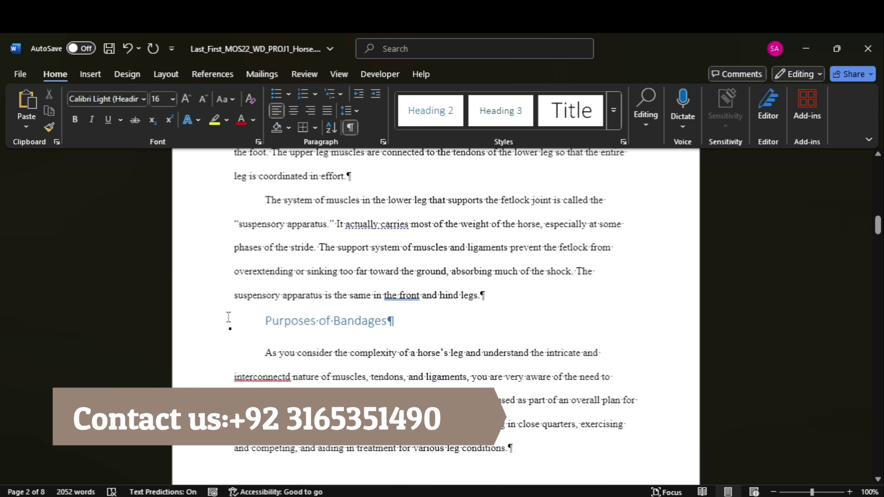
pyautogui.tripleClick(210, 324)
pyautogui.click(241, 321)
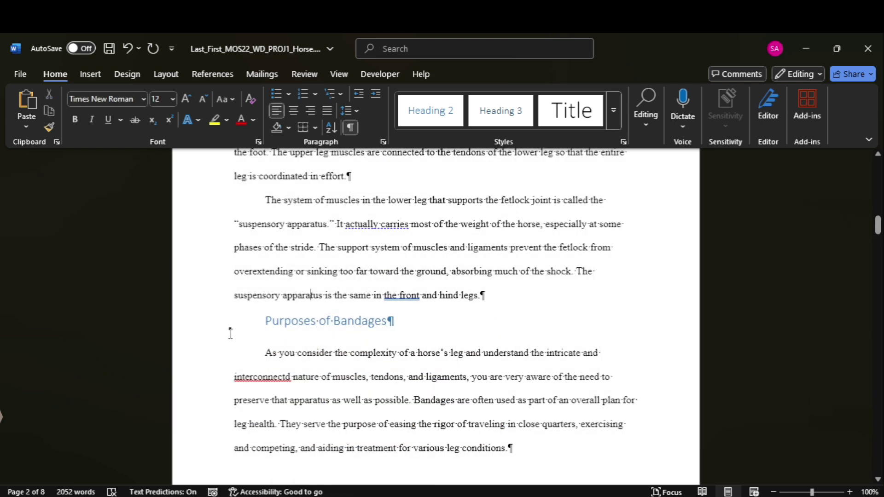
pyautogui.click(266, 321)
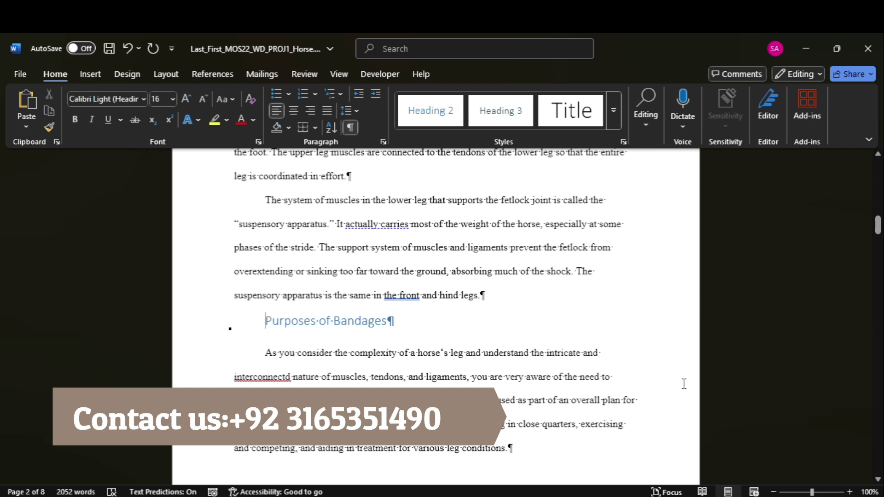
pyautogui.moveTo(878, 237); pyautogui.dragTo(878, 241)
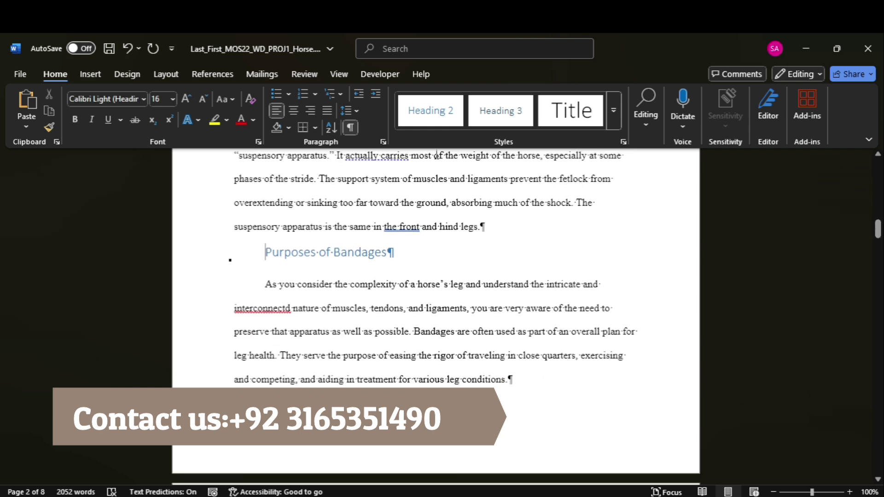
pyautogui.click(383, 142)
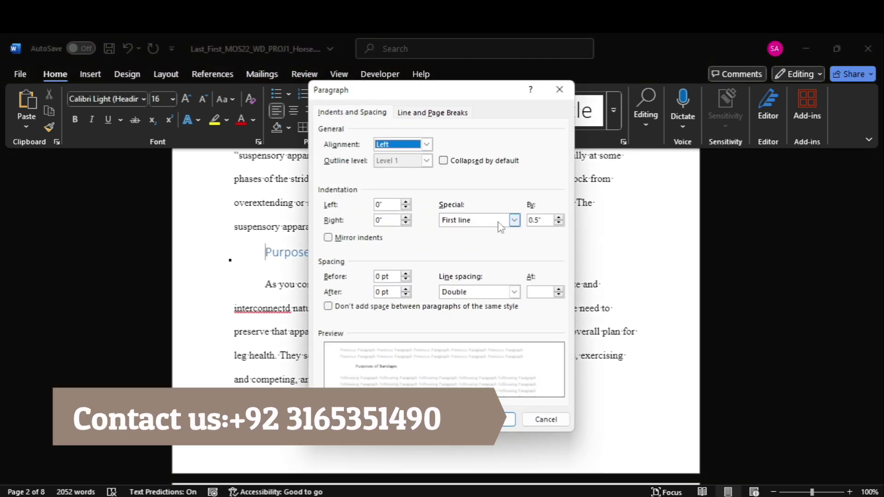
pyautogui.click(502, 223)
pyautogui.click(499, 229)
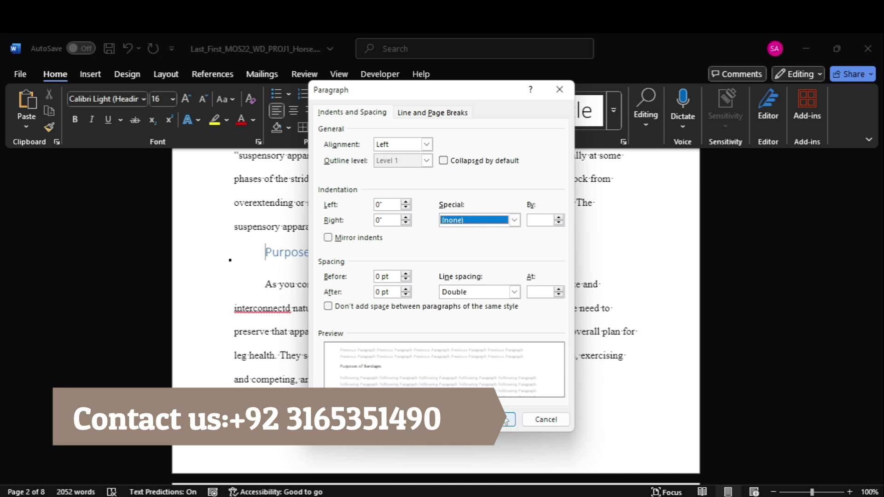
pyautogui.click(506, 419)
# Step: Select the Shipping, Exercise and Competition, and Treatment headings together
pyautogui.moveTo(878, 228); pyautogui.dragTo(877, 290)
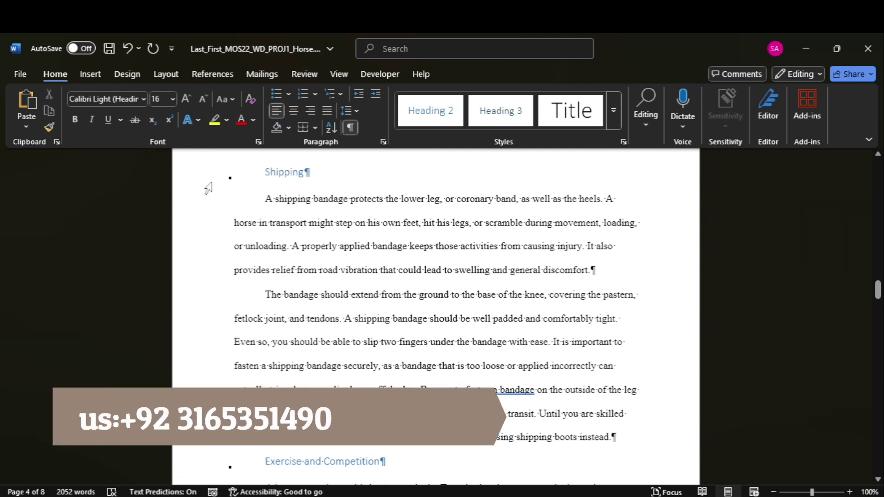
pyautogui.click(268, 167)
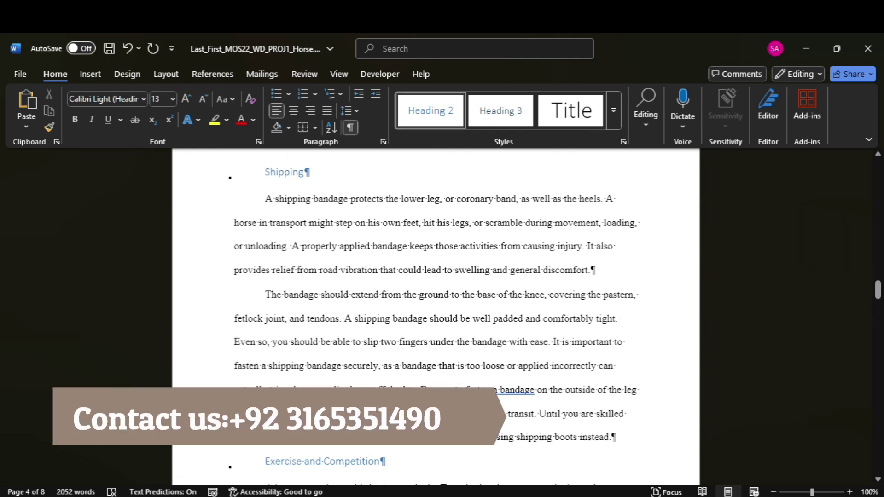
pyautogui.tripleClick(269, 460)
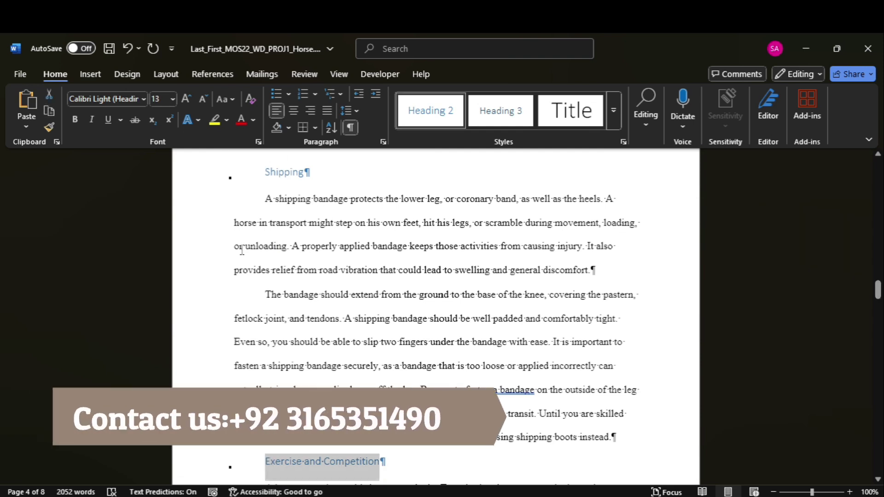
pyautogui.keyDown('ctrl'); pyautogui.click(278, 172); pyautogui.keyUp('ctrl')
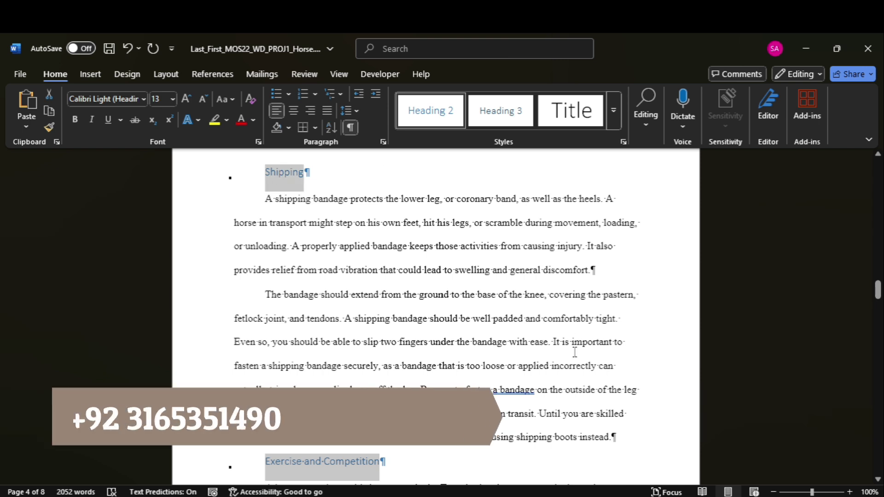
pyautogui.moveTo(878, 295); pyautogui.dragTo(879, 327)
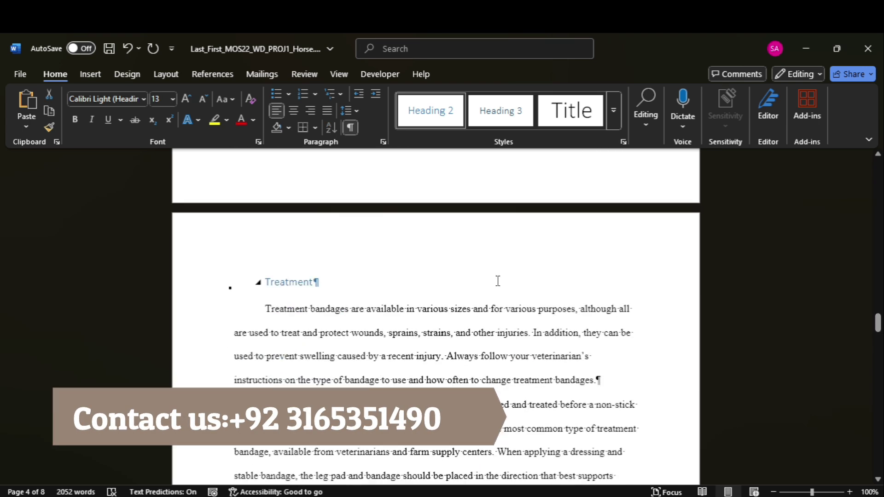
pyautogui.keyDown('ctrl'); pyautogui.click(297, 281); pyautogui.keyUp('ctrl')
# Step: Extend the selection to the Types of Bandages and Wraps, General Purpose Wraps, Special-Purpose Wraps and Conclusion headings and set special indentation to (none)
pyautogui.scroll(5, 860, 284)
pyautogui.moveTo(878, 304); pyautogui.dragTo(879, 409)
pyautogui.tripleClick(289, 272)
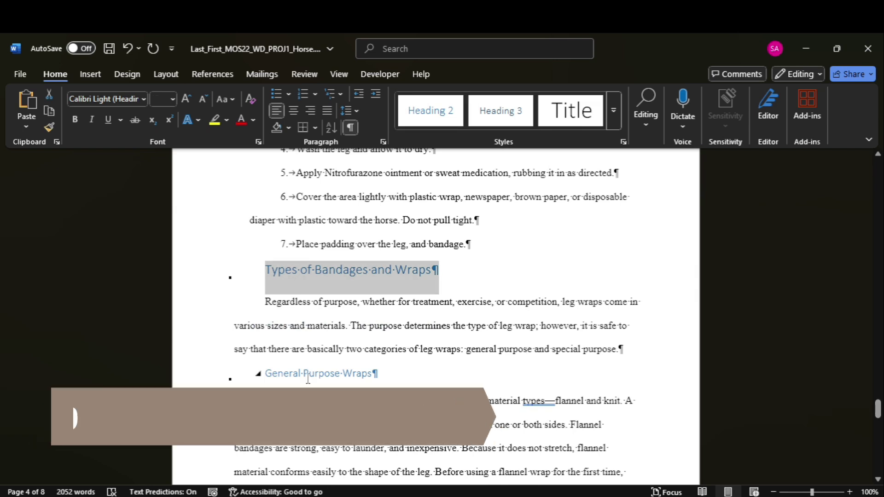
pyautogui.moveTo(266, 373); pyautogui.dragTo(291, 374)
pyautogui.keyDown('ctrl'); pyautogui.tripleClick(291, 374); pyautogui.keyUp('ctrl')
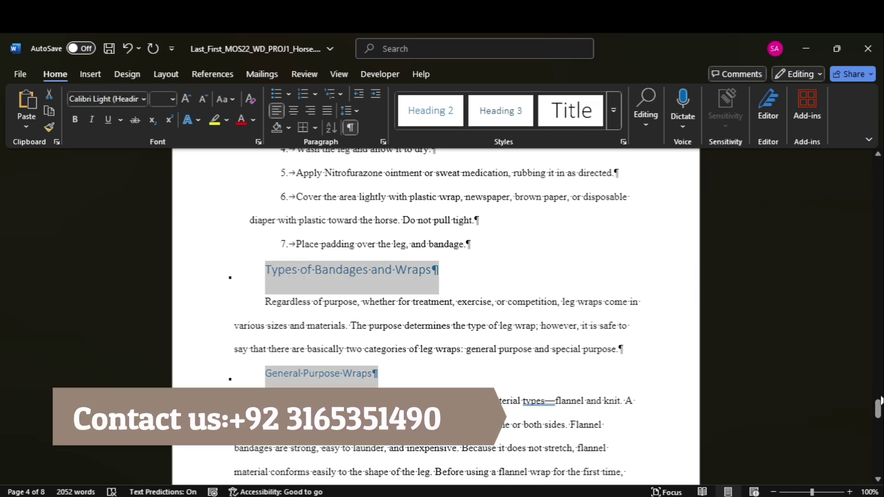
pyautogui.moveTo(879, 411); pyautogui.dragTo(878, 443)
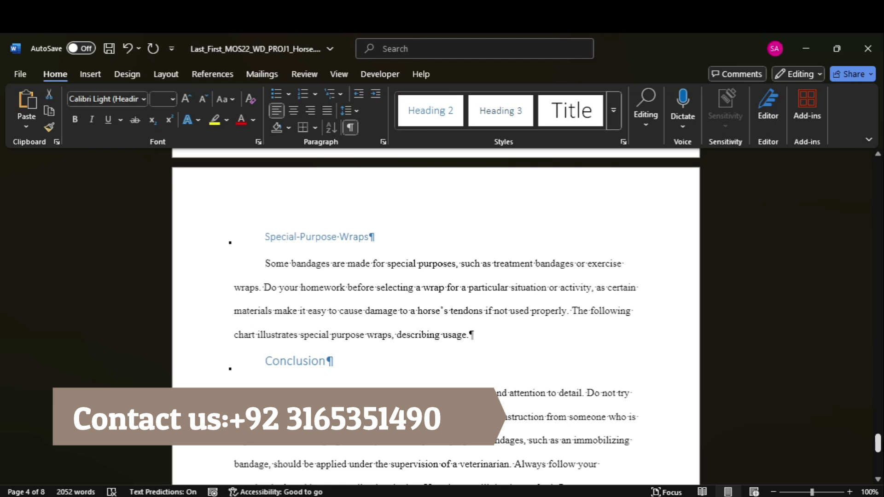
pyautogui.tripleClick(280, 237)
pyautogui.keyDown('ctrl'); pyautogui.doubleClick(293, 362); pyautogui.keyUp('ctrl')
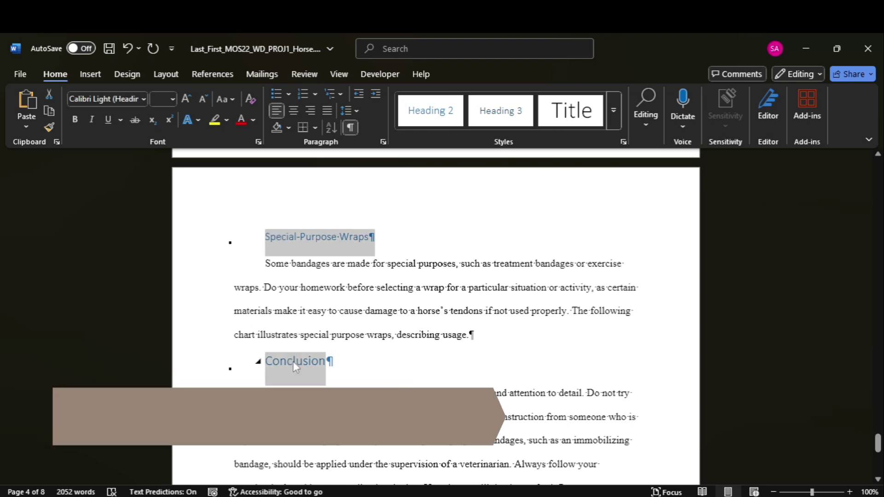
pyautogui.click(383, 142)
pyautogui.click(486, 222)
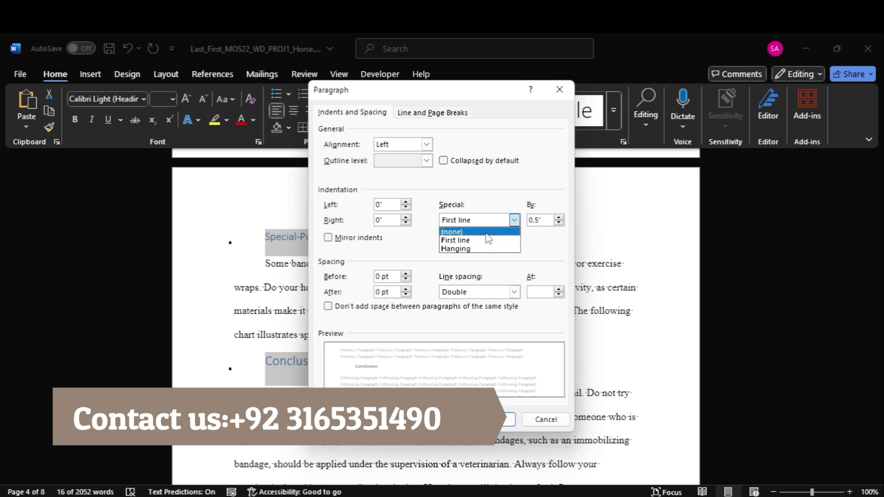
pyautogui.click(484, 228)
pyautogui.click(493, 419)
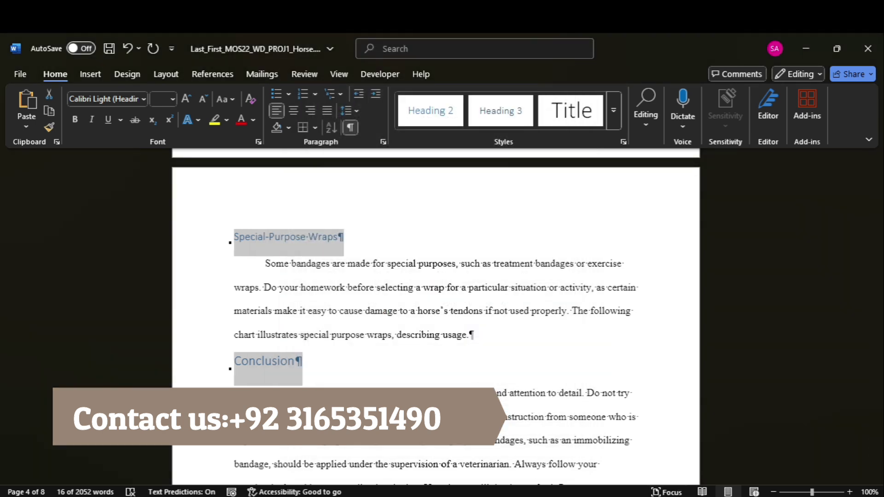
# Step: Switch to the Horse Instructions document and highlight the text of instruction 7 in yellow
pyautogui.click(608, 453)
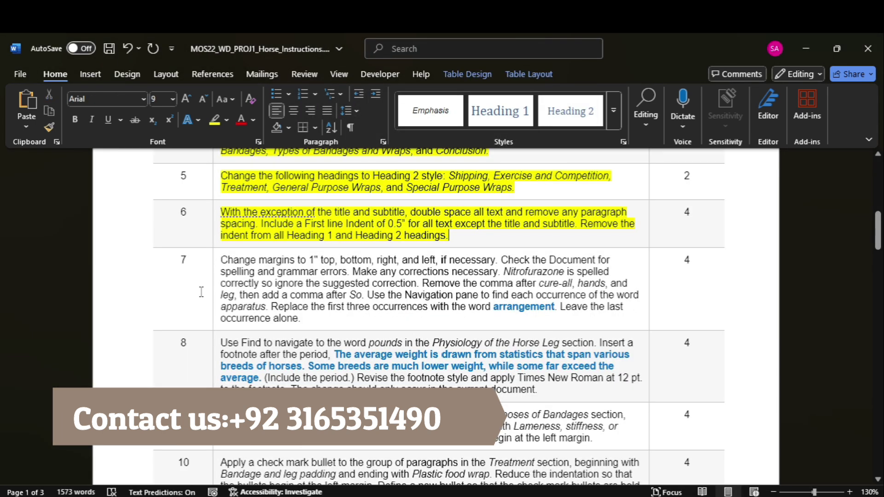
pyautogui.click(213, 296)
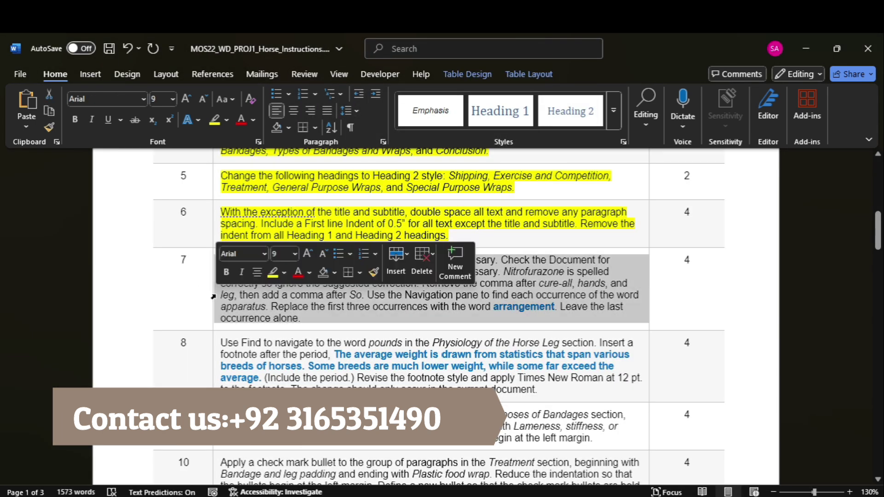
pyautogui.click(214, 120)
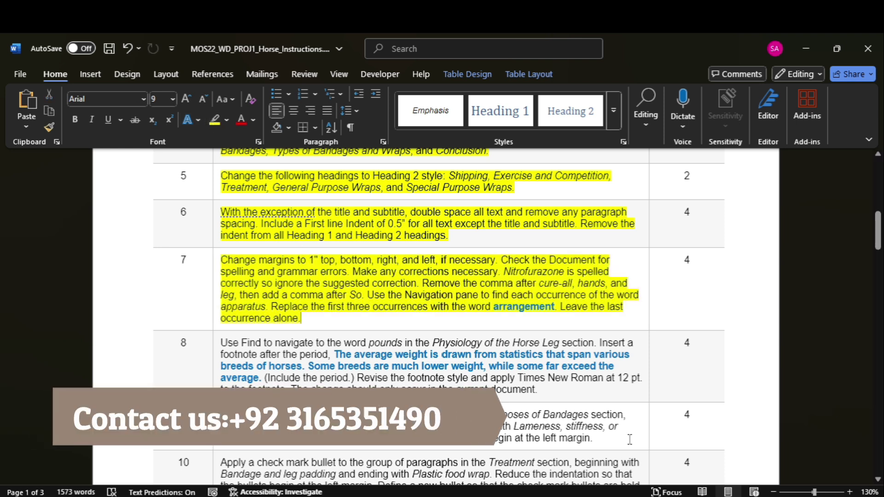
# Step: Return to the project document and check its page margins in Page Setup against the 1" required by instruction 7
pyautogui.moveTo(671, 495)
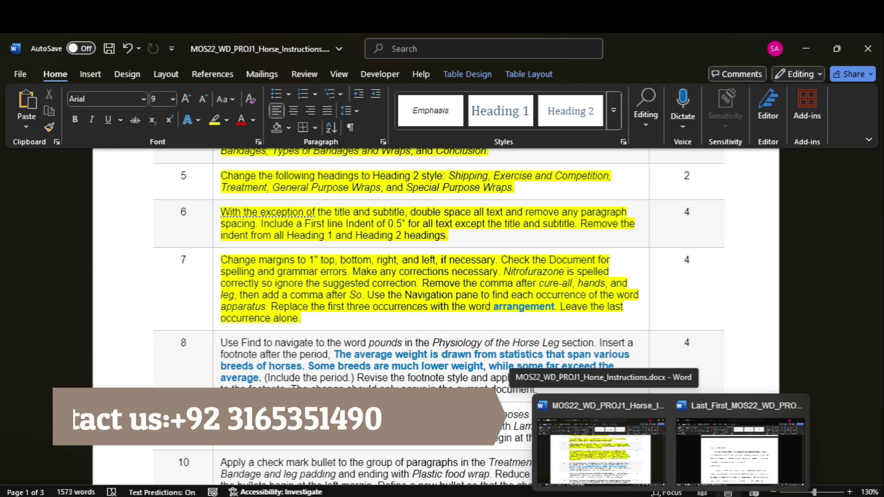
pyautogui.click(740, 451)
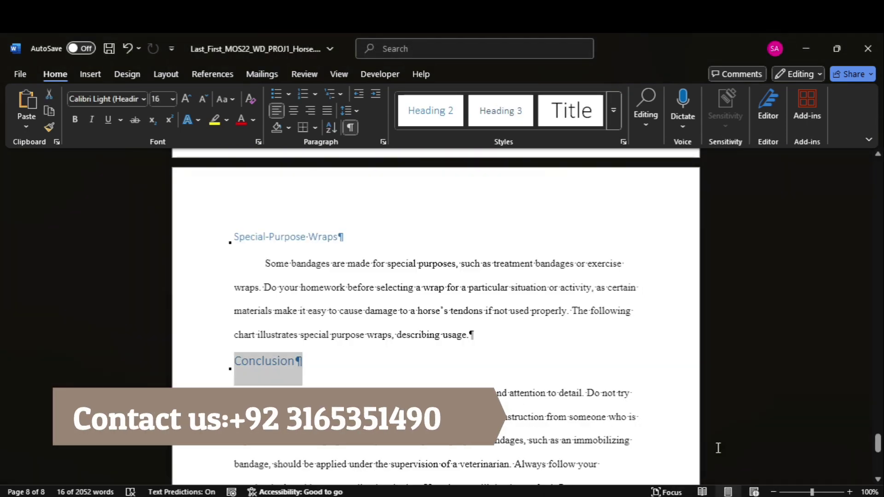
pyautogui.click(159, 75)
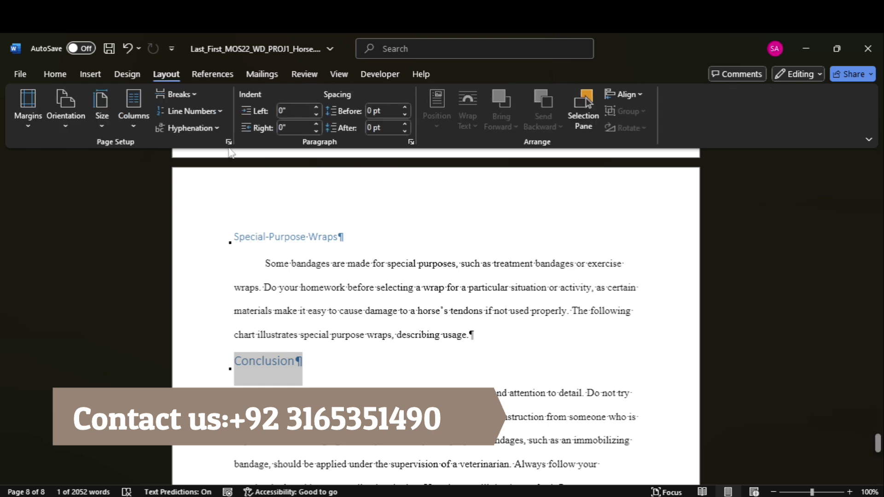
pyautogui.click(229, 142)
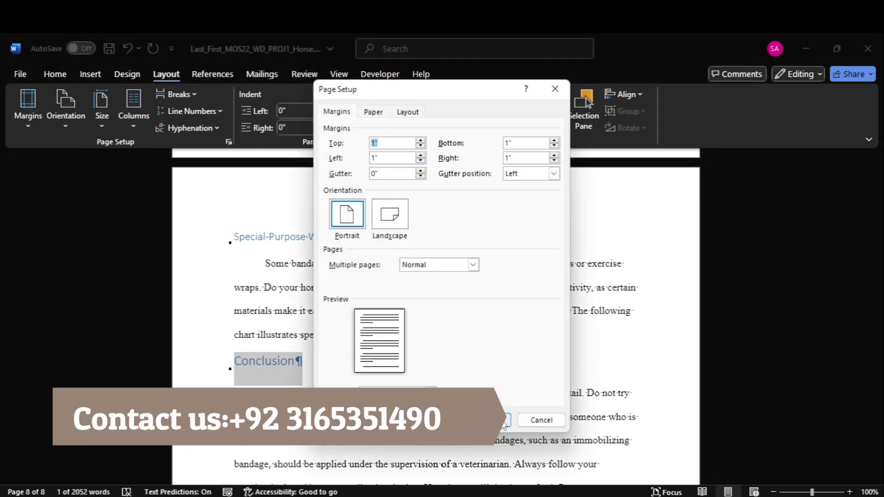
pyautogui.click(504, 420)
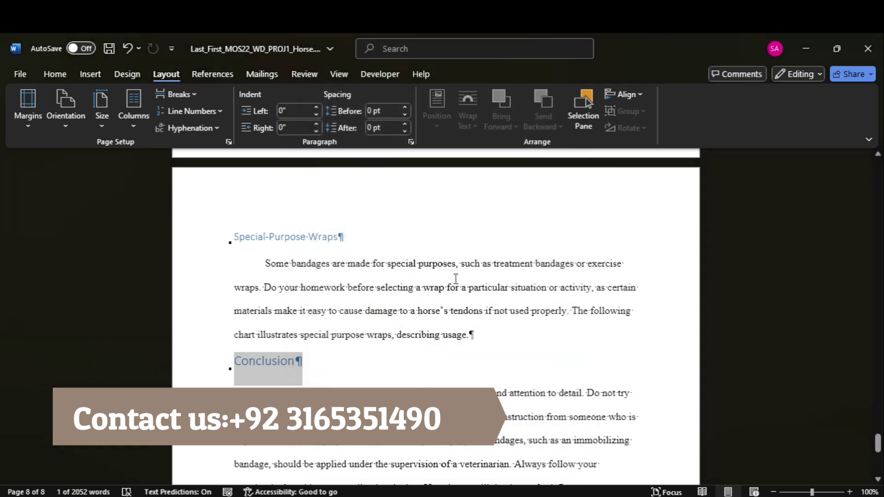
pyautogui.click(228, 142)
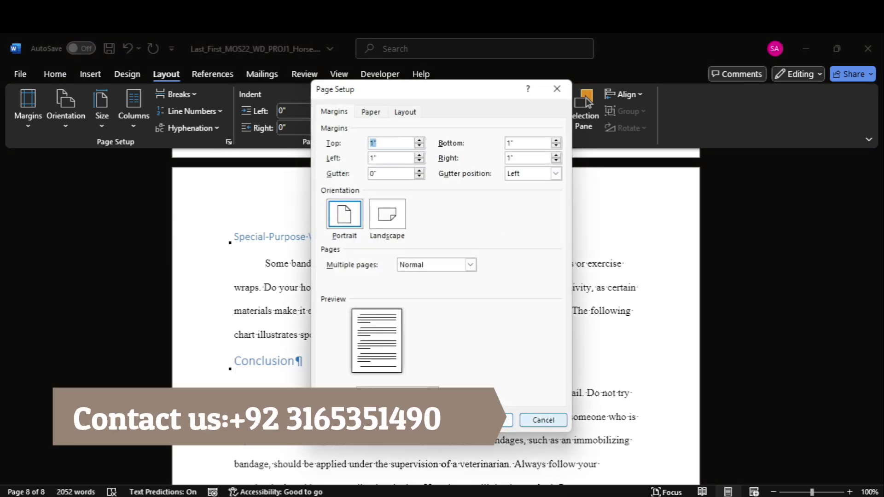
pyautogui.moveTo(671, 495)
pyautogui.click(587, 435)
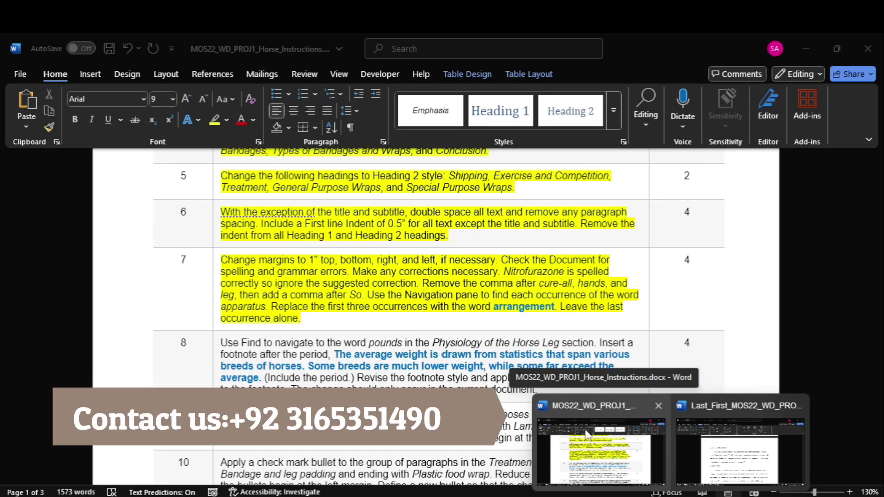
pyautogui.hotkey('alt', 'Tab')
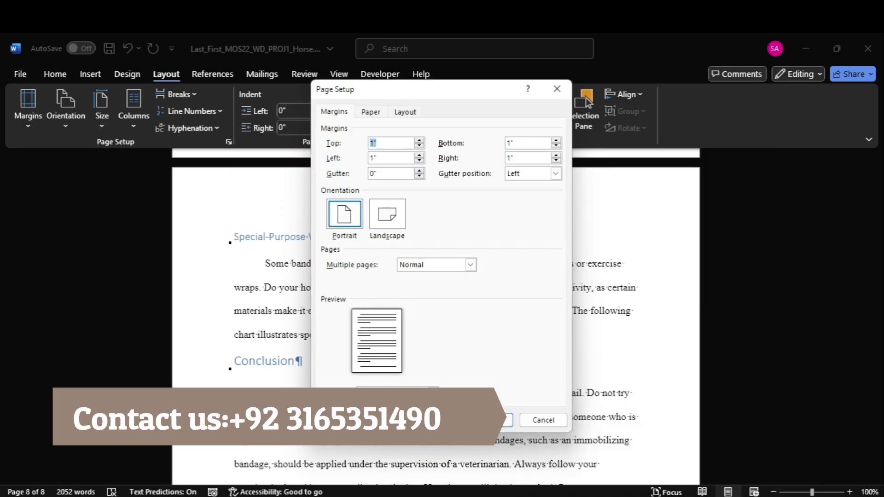
pyautogui.press('Return')
# Step: Place the cursor in the title on the first page, run the Editor check and open its Spelling corrections
pyautogui.moveTo(878, 443); pyautogui.dragTo(827, 147)
pyautogui.click(328, 230)
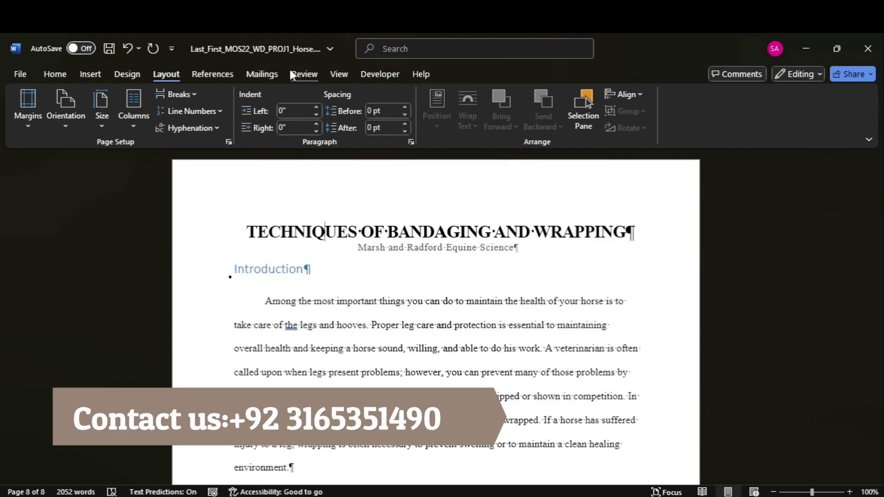
pyautogui.click(303, 76)
pyautogui.click(37, 96)
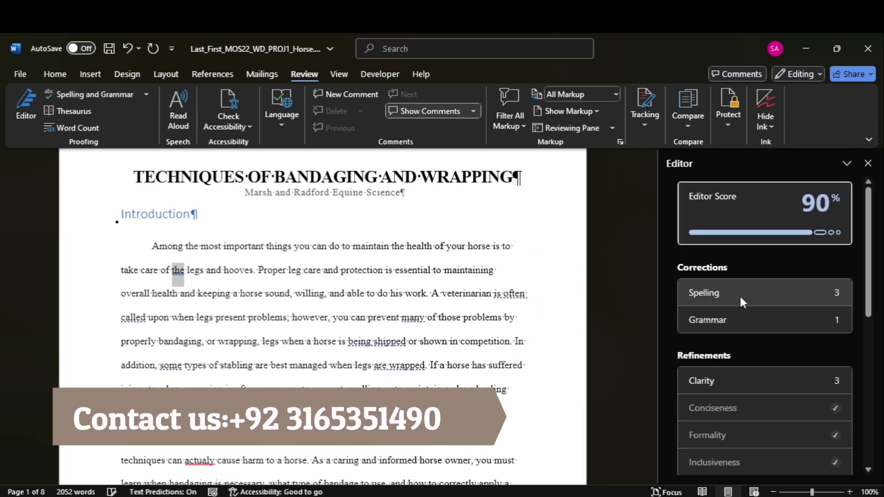
pyautogui.click(740, 298)
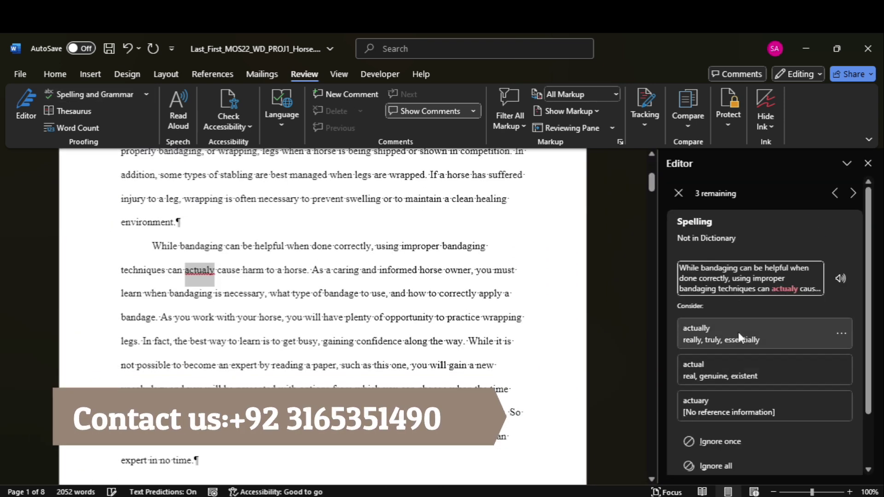
# Step: Correct the three misspelled words to "actually", "interconnected" and "tendons" with the suggested spellings
pyautogui.click(736, 331)
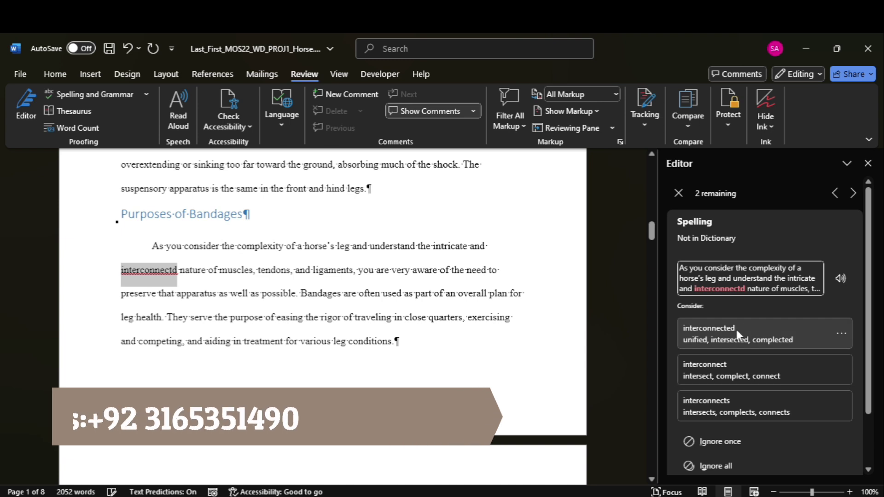
pyautogui.click(739, 338)
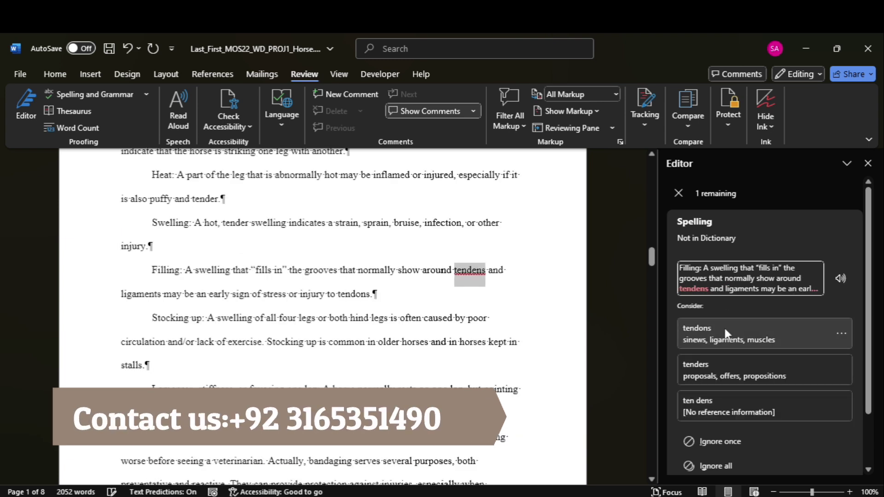
pyautogui.click(724, 326)
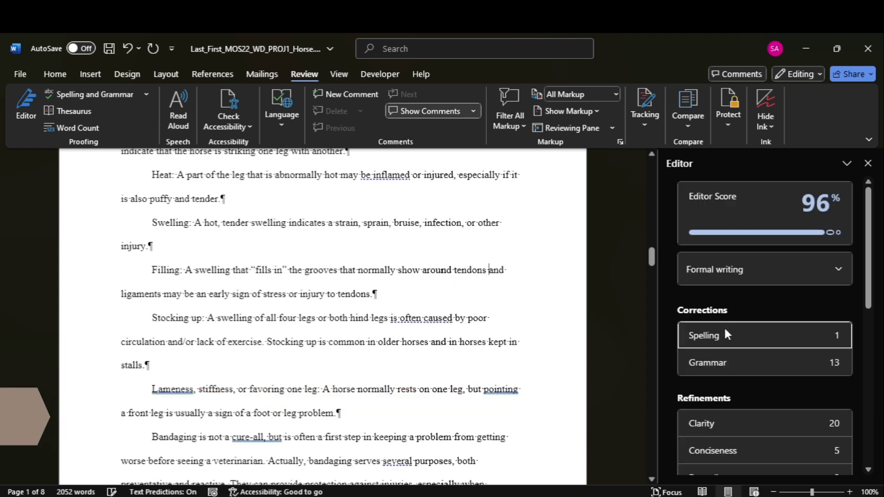
# Step: Review the Grammar corrections, replacing "Lameness" with "Lame" and "a front" with "at the front"
pyautogui.click(733, 357)
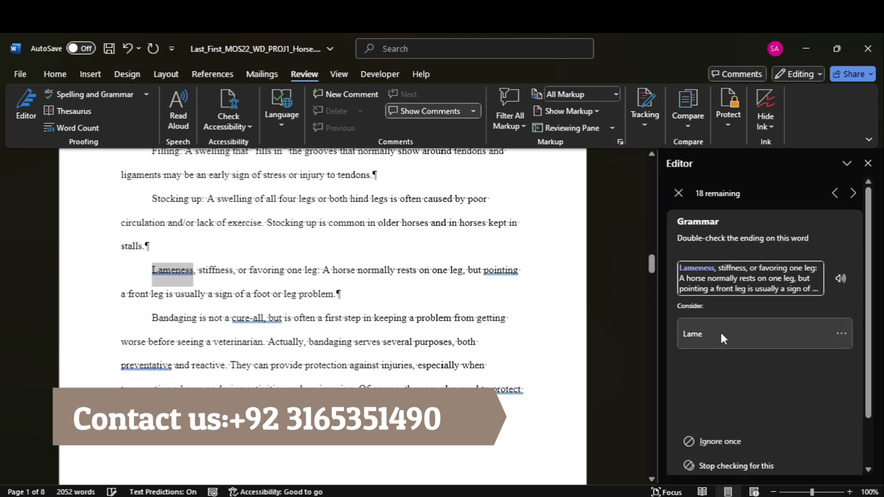
pyautogui.moveTo(670, 496)
pyautogui.moveTo(612, 445)
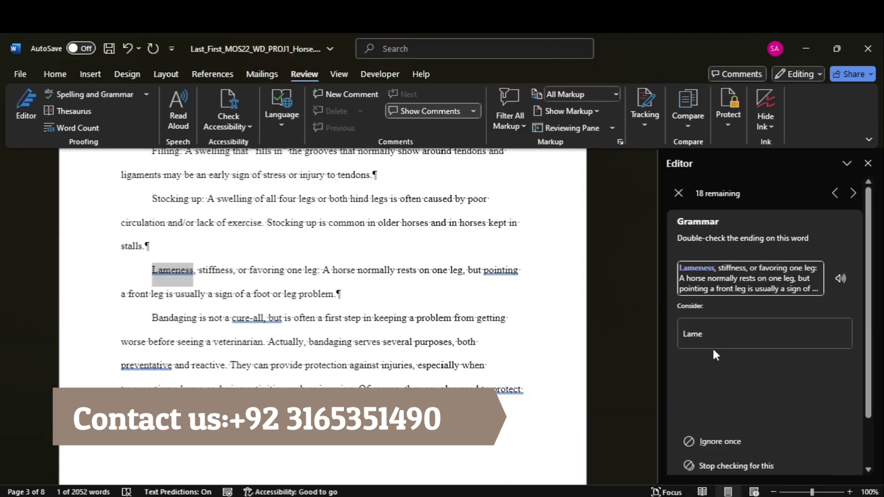
pyautogui.click(707, 335)
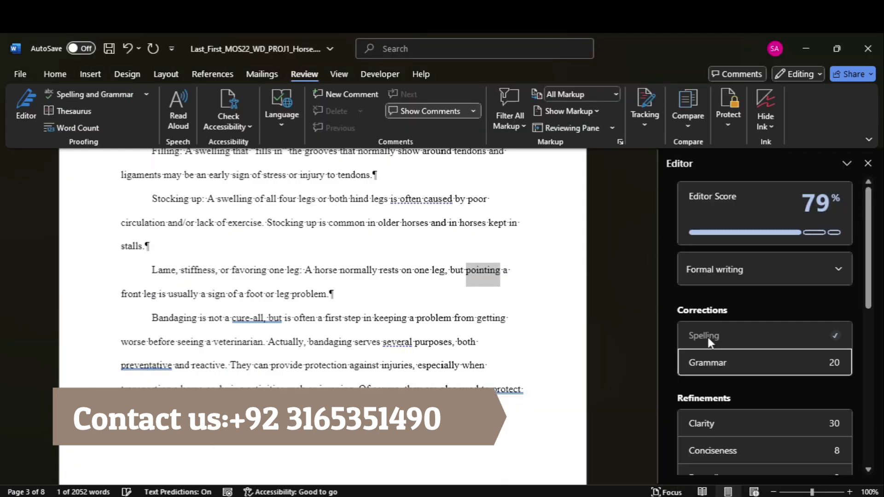
pyautogui.click(728, 359)
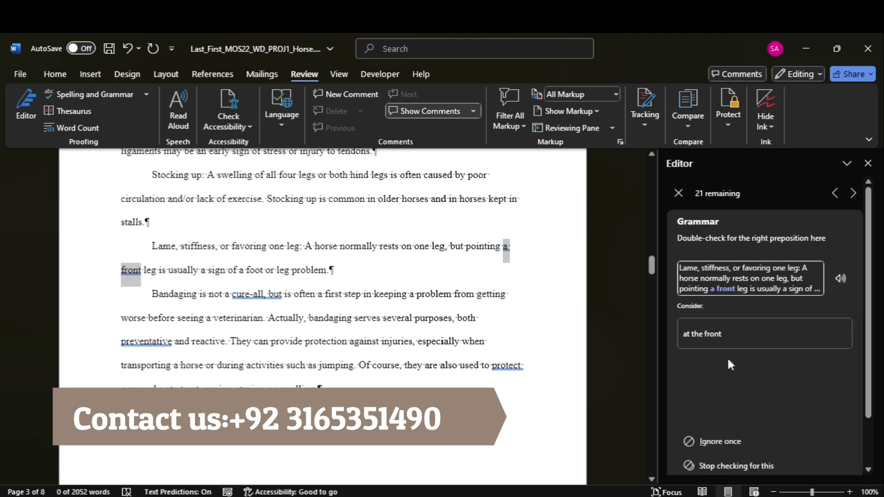
pyautogui.click(724, 333)
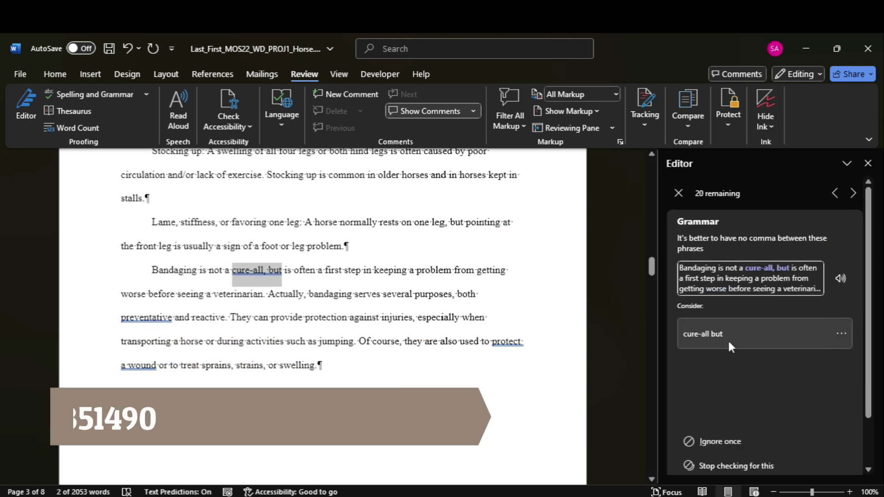
# Step: Accept the grammar suggestions "cure-all but", "protect wounds", "the bandage" and "in" as the preposition before "hand"
pyautogui.click(725, 336)
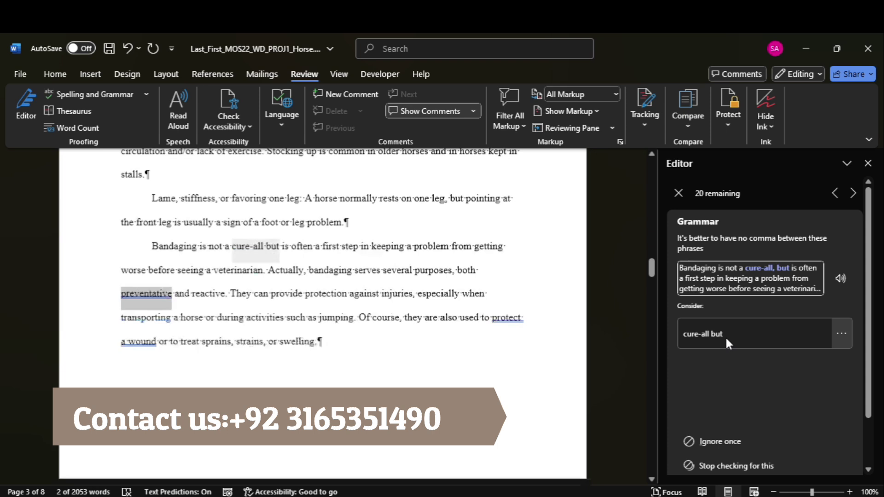
pyautogui.click(712, 336)
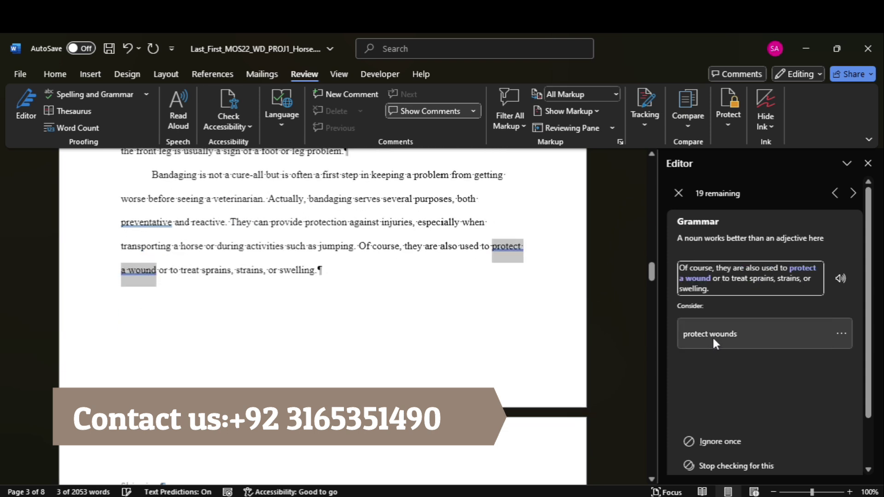
pyautogui.click(712, 336)
pyautogui.click(711, 336)
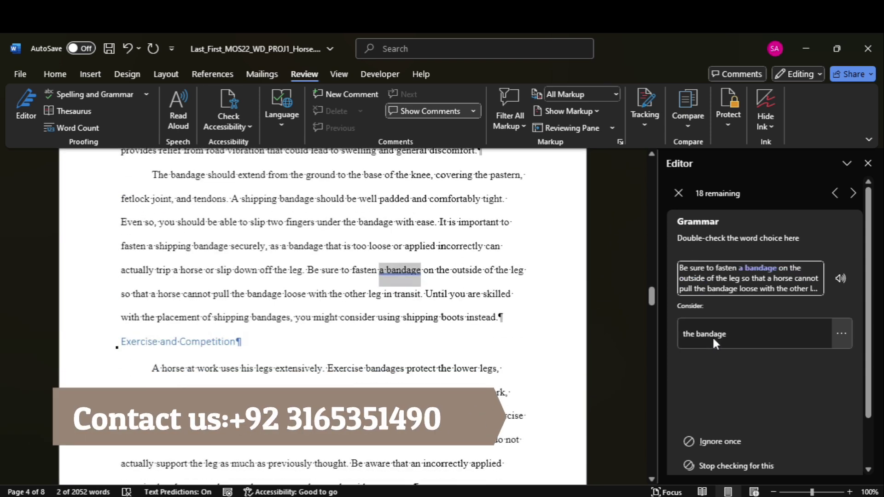
pyautogui.click(712, 336)
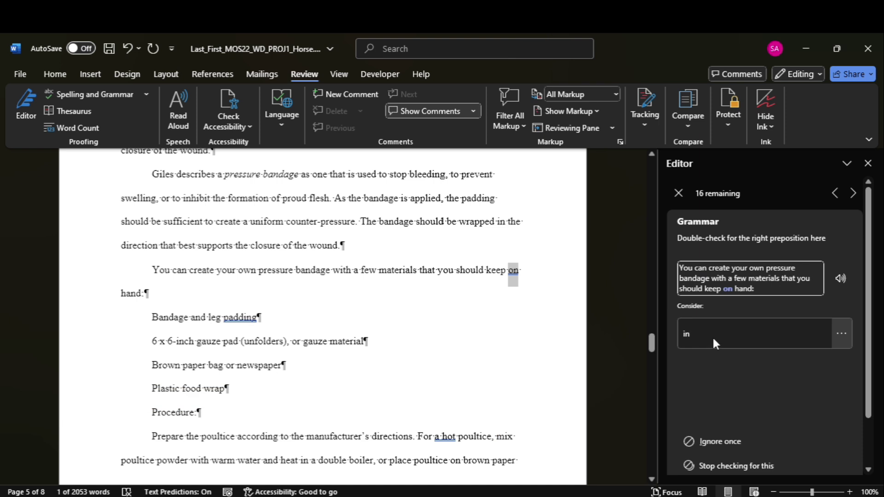
pyautogui.click(712, 336)
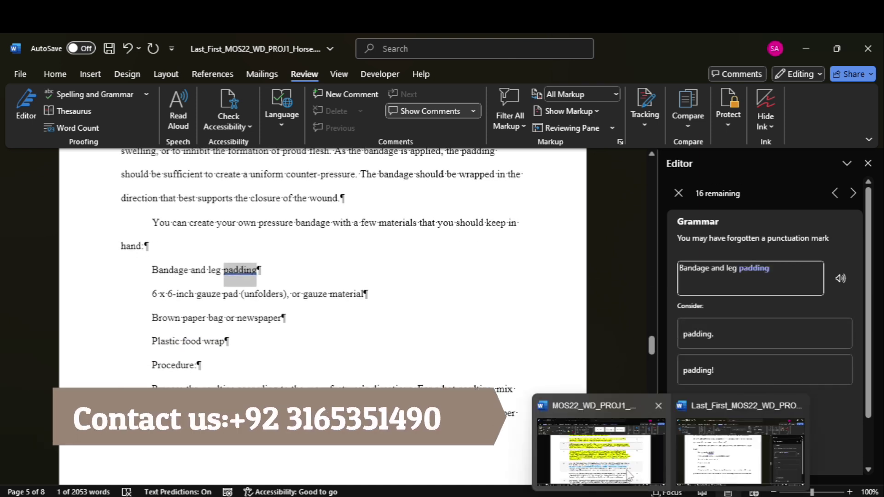
# Step: Check instruction 7 in the Horse Instructions document, return, and accept "padding.", "hot" and the comma removals after "hands" and "leg"
pyautogui.click(627, 472)
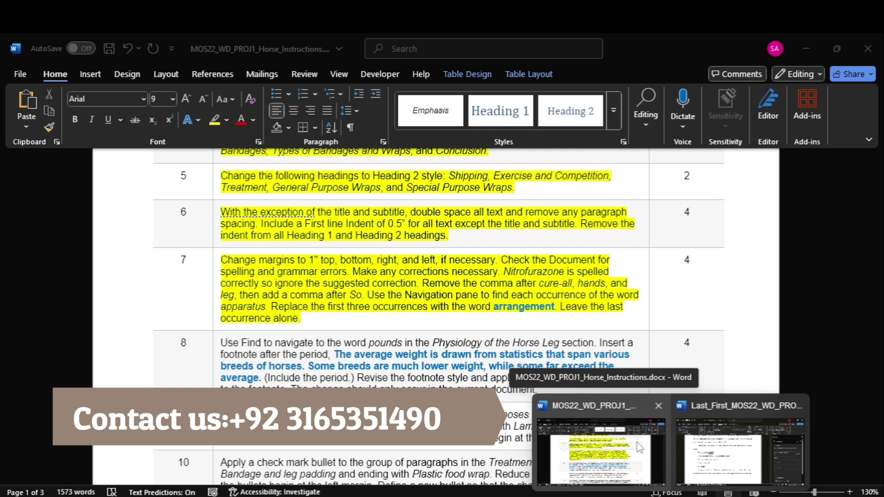
pyautogui.click(740, 452)
pyautogui.click(717, 339)
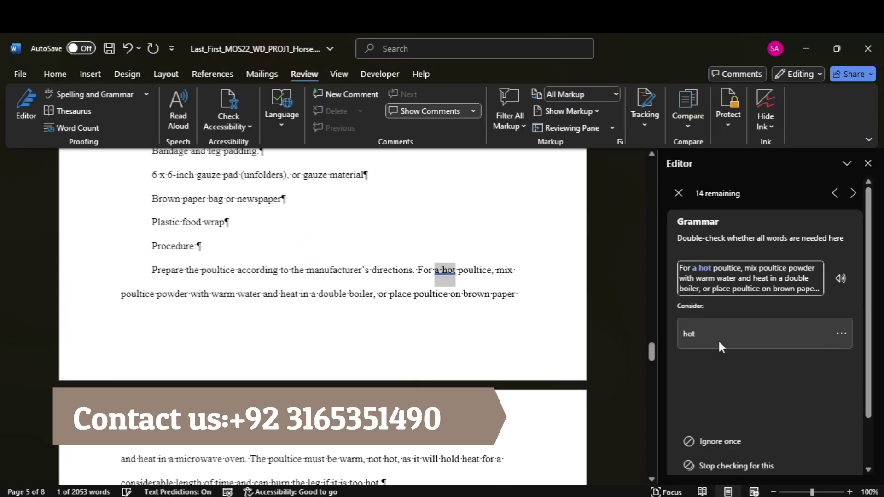
pyautogui.click(720, 341)
pyautogui.click(711, 336)
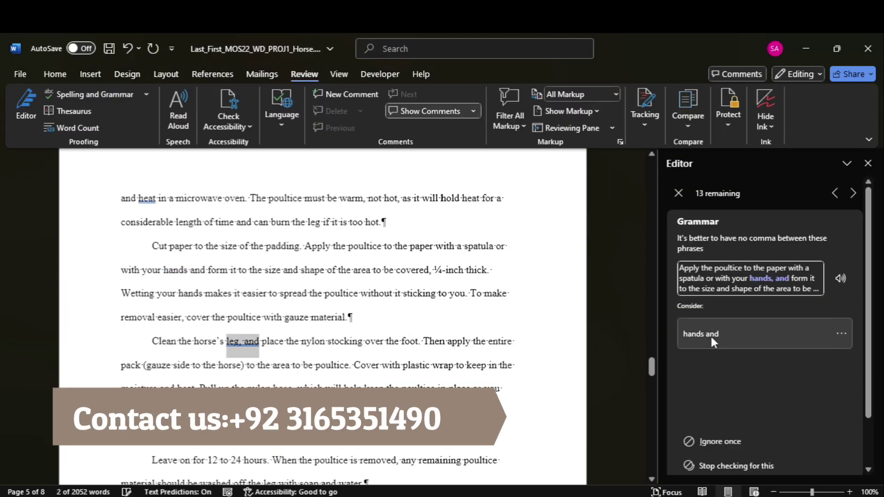
pyautogui.click(717, 336)
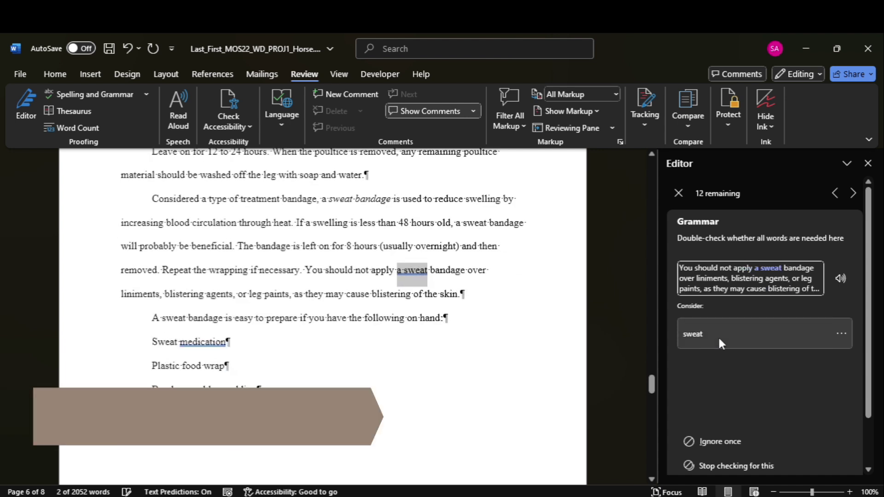
# Step: Change "a sweat" to "sweat" and accept the suggested periods after "Sweat medication" and "Bandage and leg padding"
pyautogui.click(726, 336)
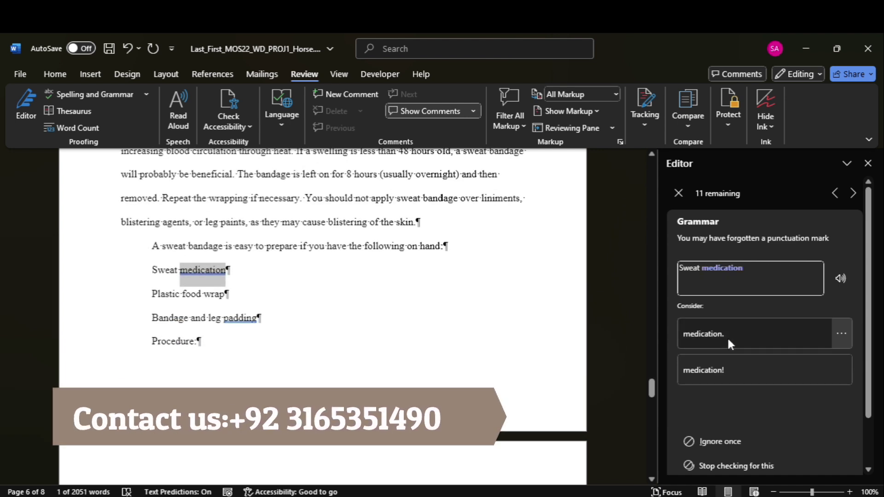
pyautogui.click(728, 340)
pyautogui.click(728, 342)
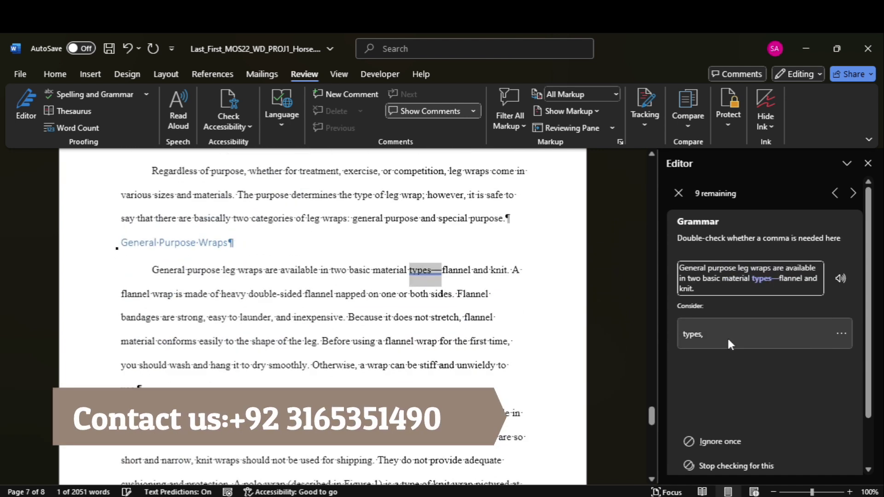
# Step: Accept all remaining grammar suggestions, from "types," in General Purpose Wraps through "vocabulary," in the introduction, and close the Editor
pyautogui.click(729, 341)
pyautogui.click(728, 342)
pyautogui.click(728, 342)
pyautogui.click(728, 341)
pyautogui.click(729, 341)
pyautogui.click(728, 341)
pyautogui.click(728, 342)
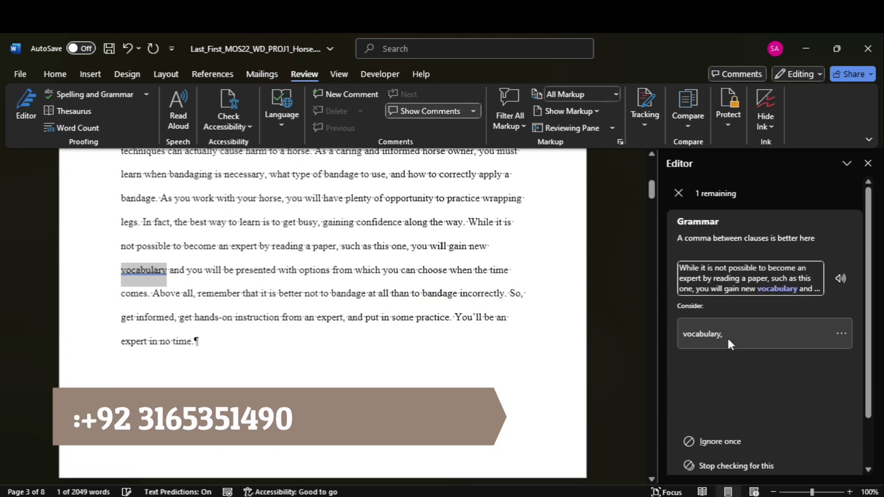
pyautogui.click(728, 336)
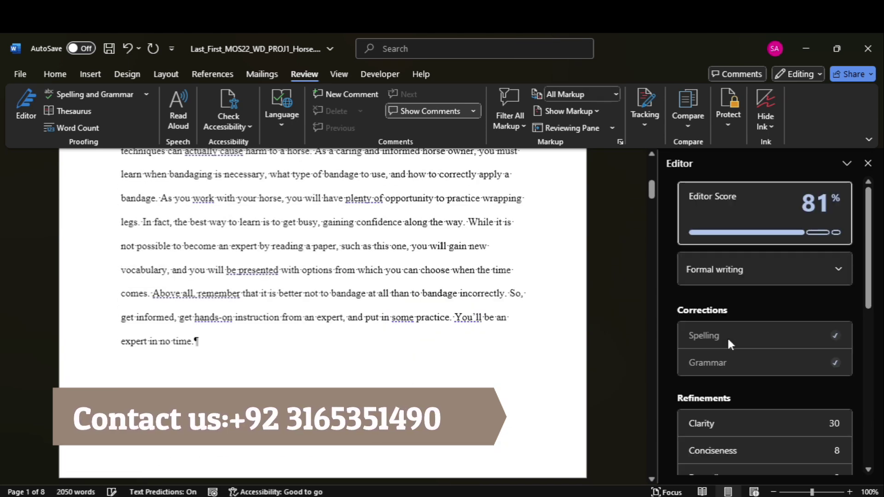
pyautogui.click(868, 163)
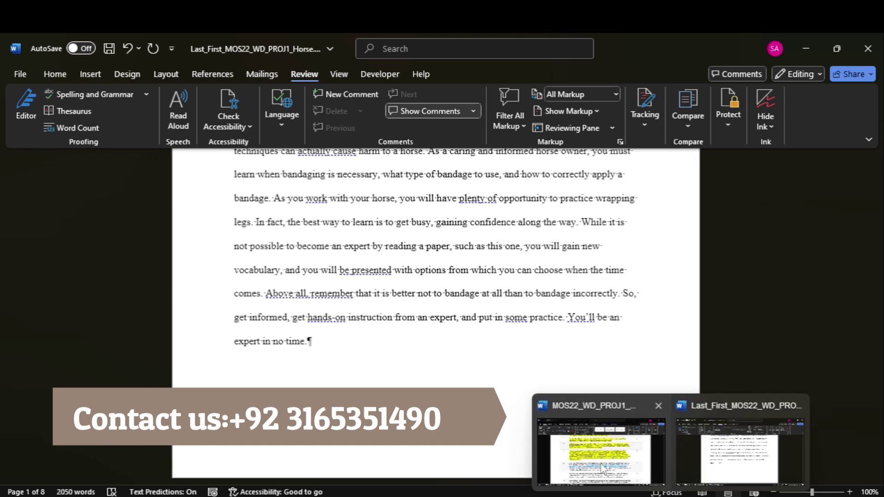
# Step: Copy the word "apparatus" from instruction 7 and search for it in the project document with the Navigation pane
pyautogui.click(603, 461)
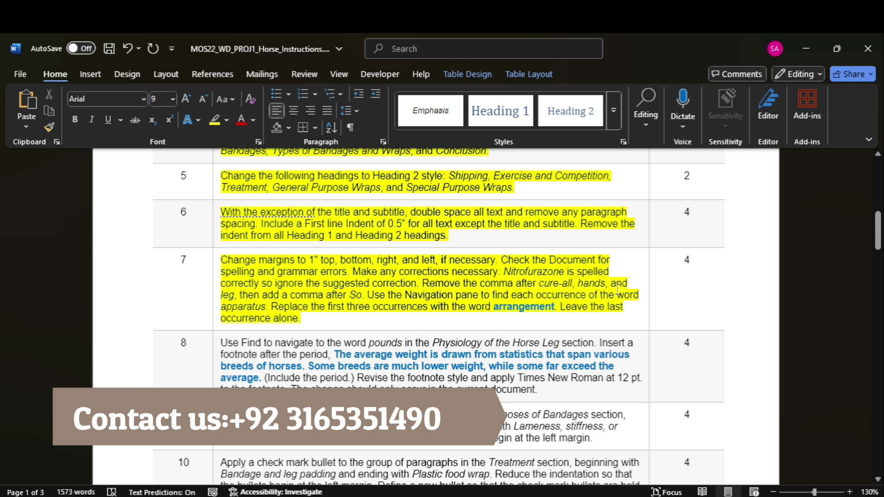
pyautogui.doubleClick(240, 307)
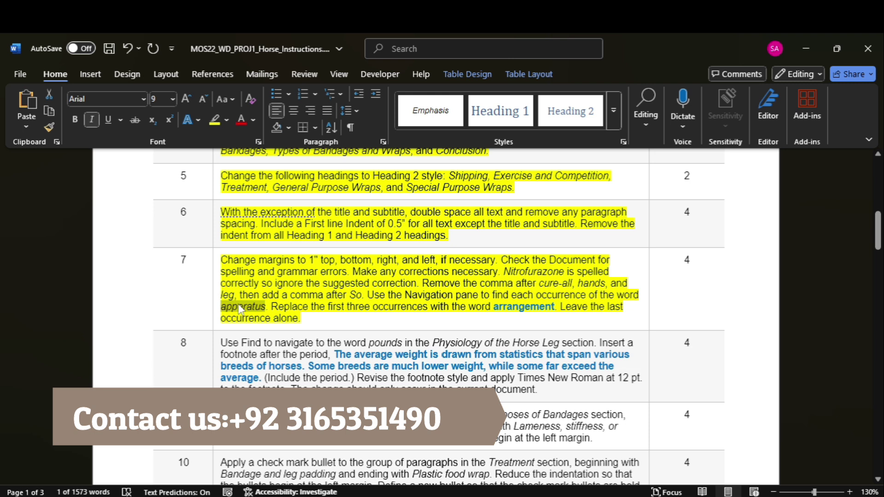
pyautogui.click(699, 467)
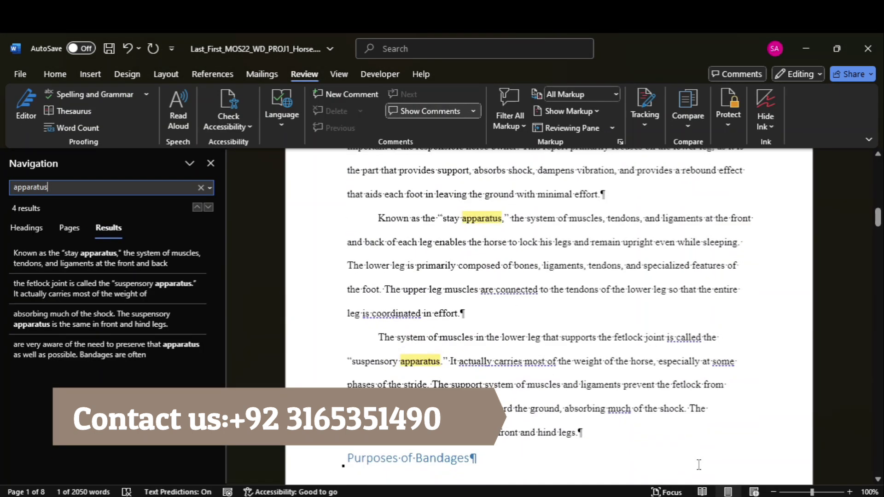
# Step: Copy "arrangement" from instruction 7 and paste it as text only over "apparatus" in the phrase "stay apparatus"
pyautogui.moveTo(672, 496)
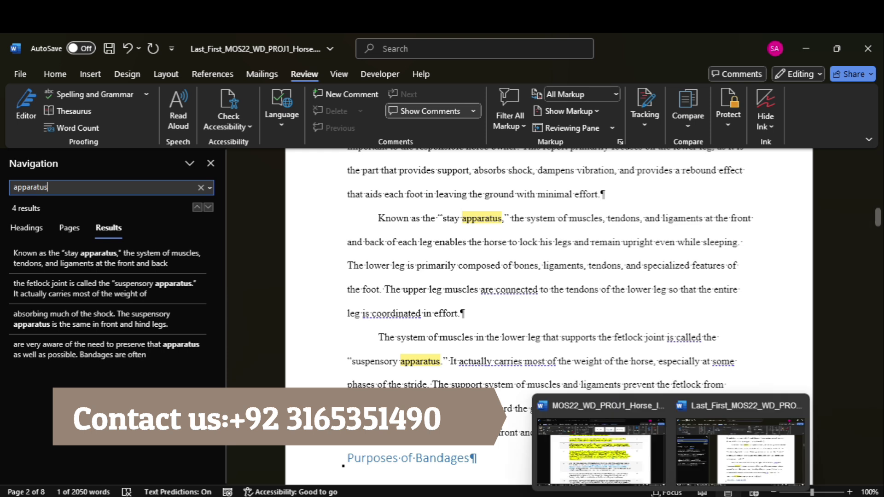
pyautogui.click(612, 478)
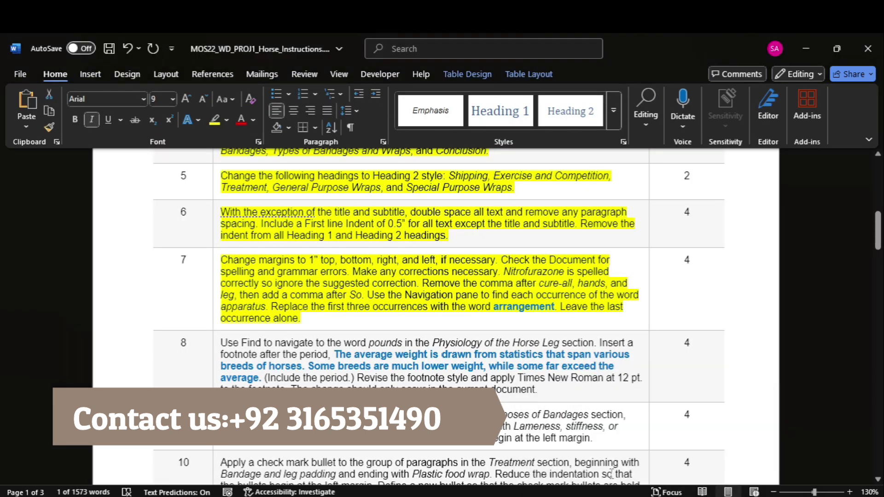
pyautogui.doubleClick(533, 307)
pyautogui.hotkey('ctrl', 'c')
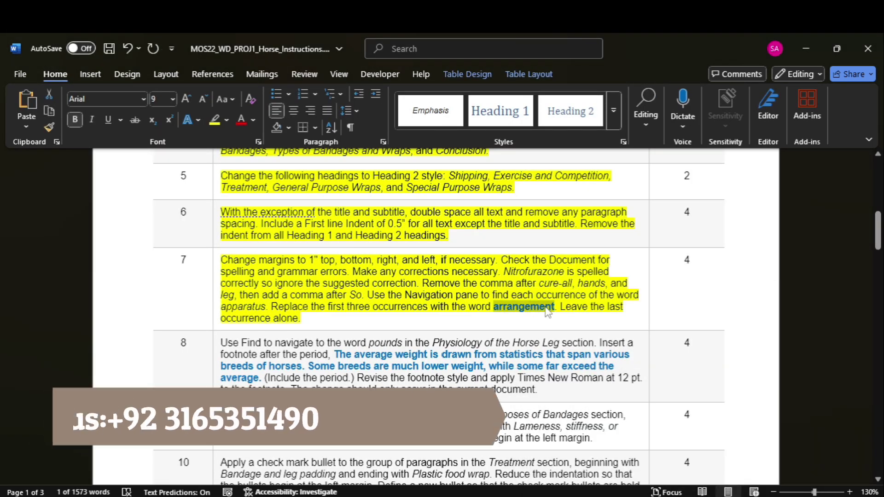
pyautogui.moveTo(672, 496)
pyautogui.click(717, 465)
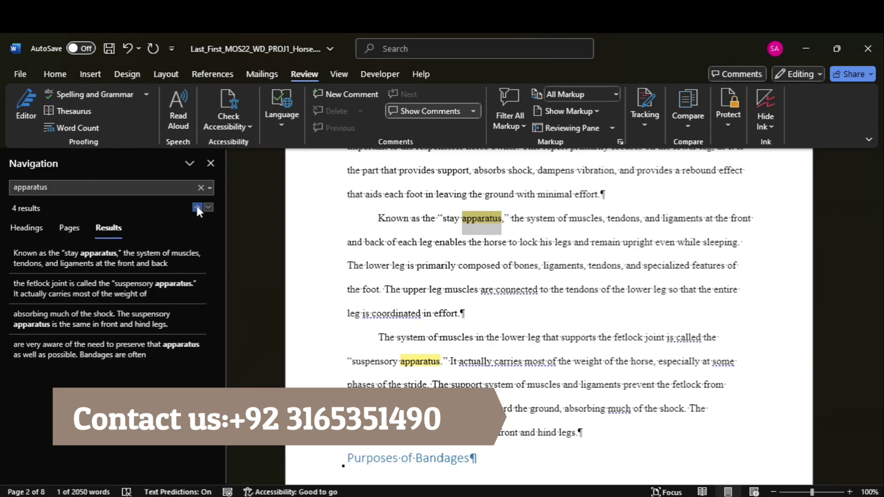
pyautogui.click(160, 252)
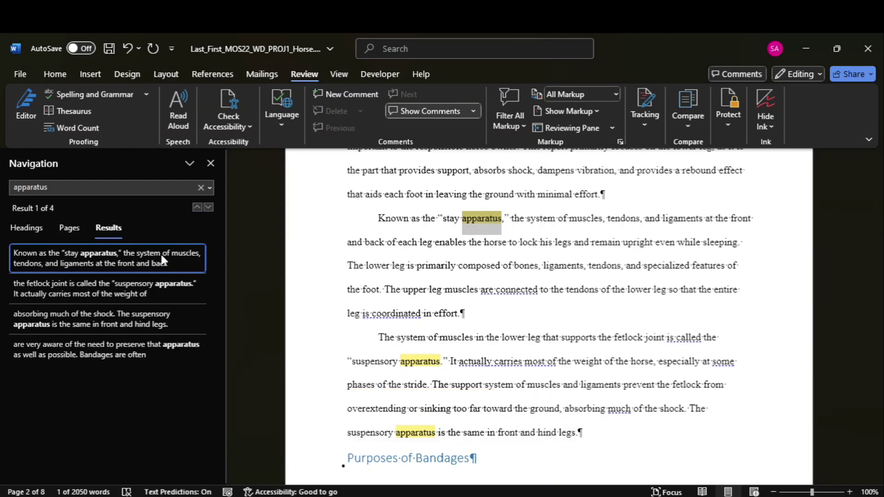
pyautogui.rightClick(478, 215)
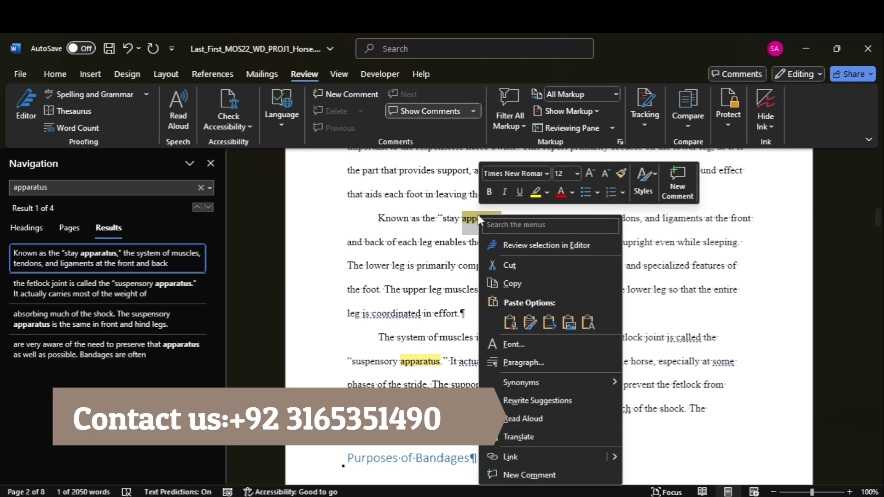
pyautogui.click(590, 323)
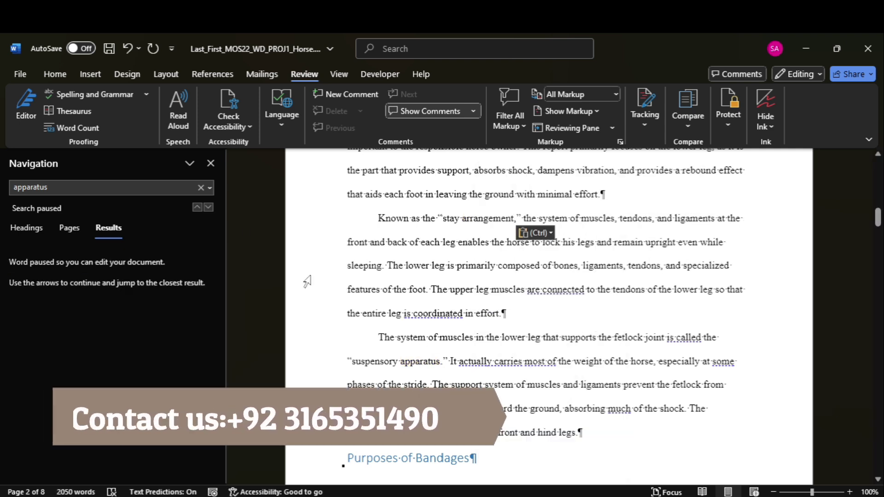
# Step: Resume the search for "apparatus" and replace it with "arrangement" as text only in the sentence about the fetlock joint
pyautogui.click(163, 190)
pyautogui.click(163, 190)
pyautogui.press('Return')
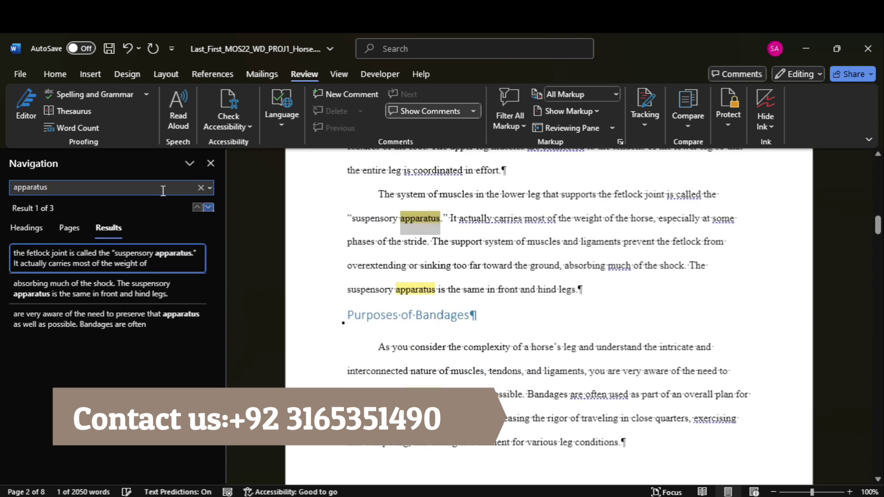
pyautogui.rightClick(415, 218)
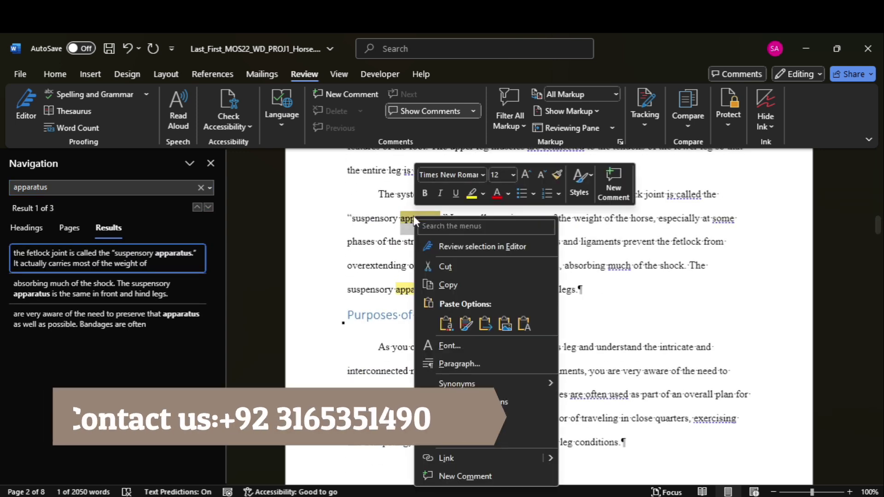
pyautogui.click(518, 325)
# Step: Resume the "apparatus" search, replace it with "arrangement" as text only in the sentence ending "front and hind legs", and close the Navigation pane
pyautogui.click(144, 186)
pyautogui.press('Return')
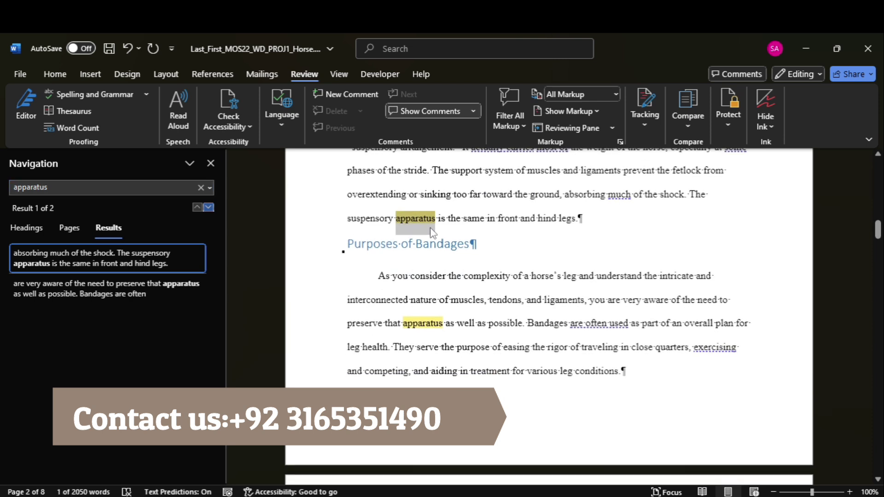
pyautogui.rightClick(419, 217)
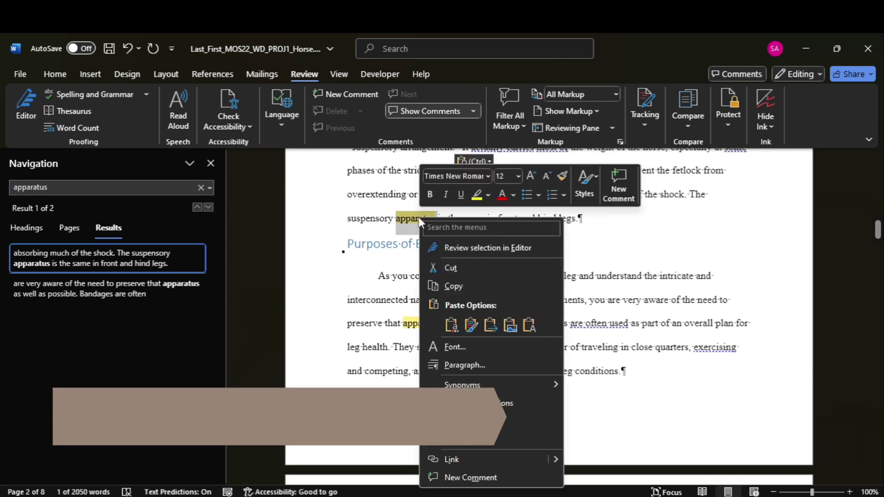
pyautogui.click(525, 325)
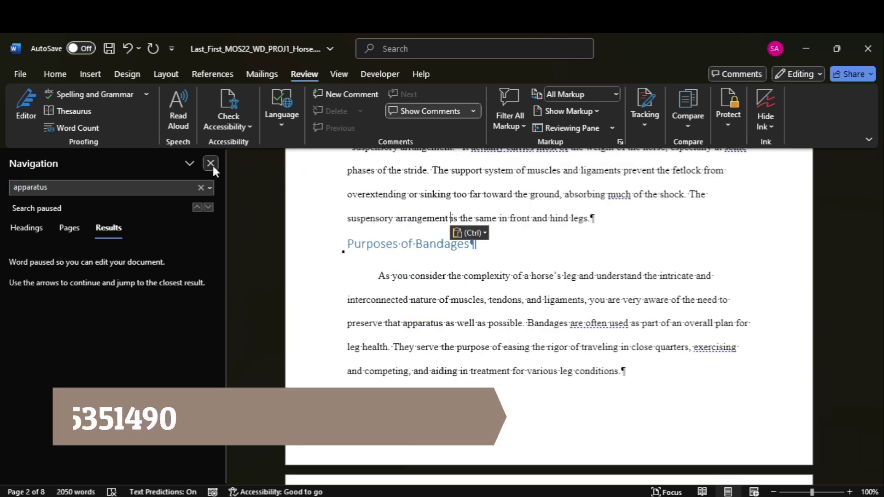
pyautogui.click(211, 164)
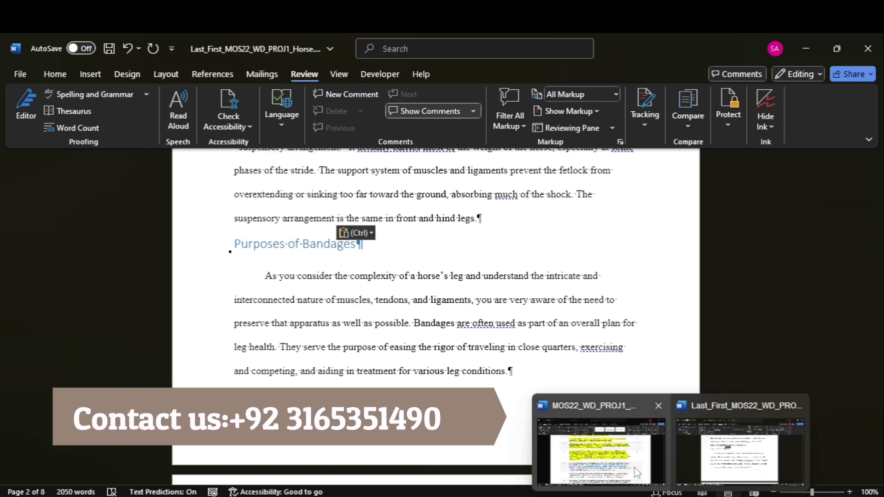
# Step: Switch to the instructions document and highlight the text of instruction 8 in yellow
pyautogui.click(636, 473)
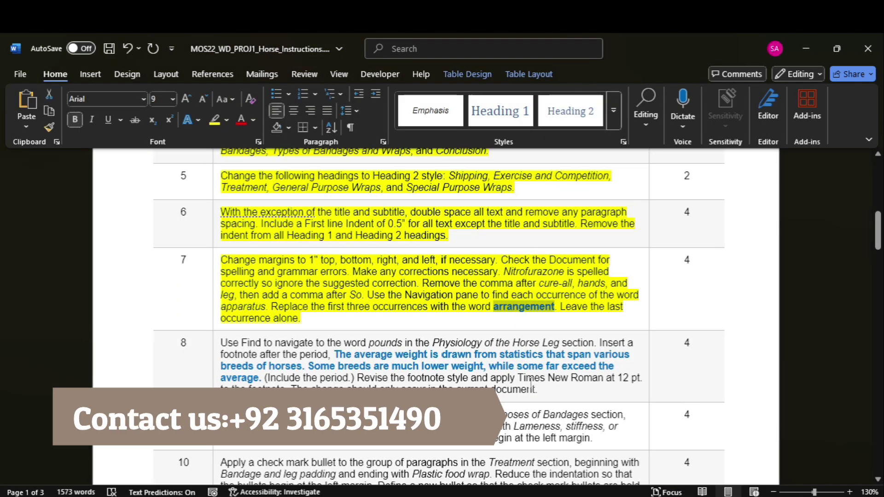
pyautogui.click(215, 349)
pyautogui.click(214, 121)
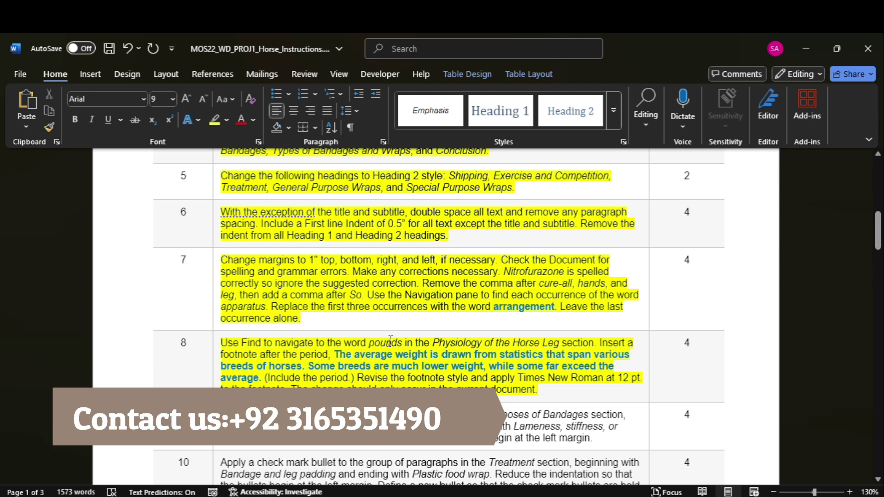
# Step: Take the word "pounds" from instruction 8 and search for it in the project document with the Navigation pane
pyautogui.moveTo(391, 340); pyautogui.dragTo(436, 340)
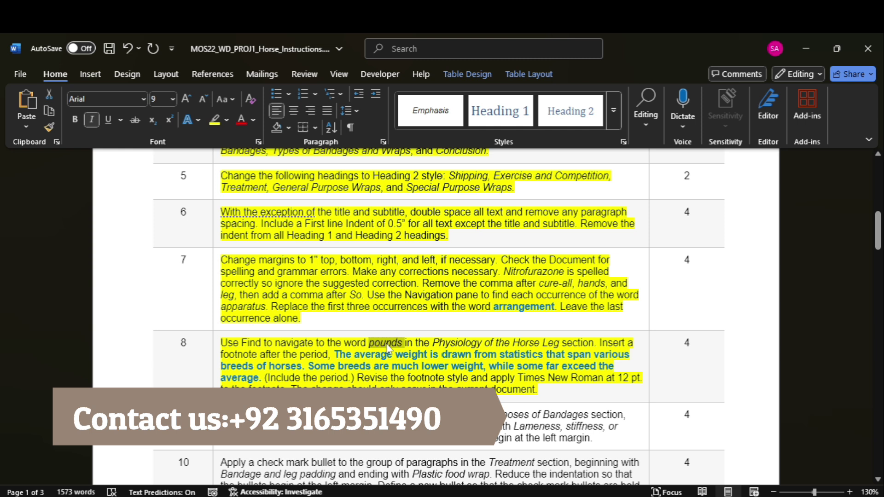
pyautogui.click(712, 447)
pyautogui.write('pounds')
pyautogui.press('Return')
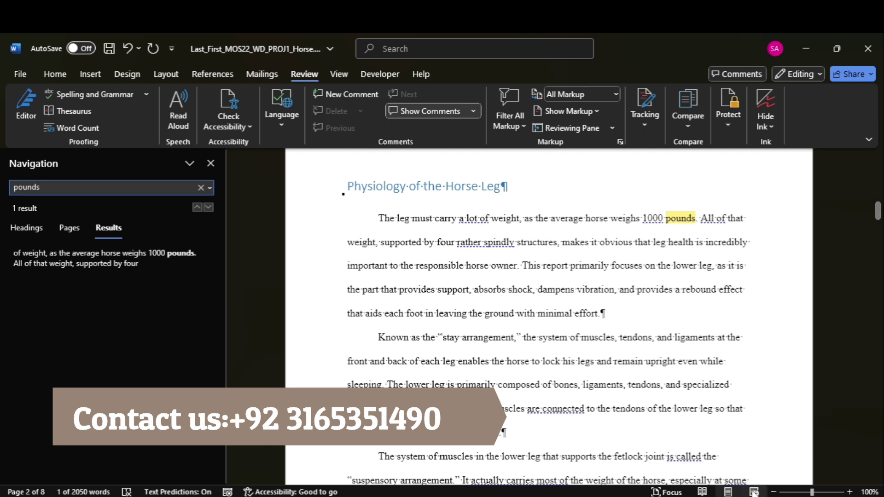
# Step: Copy the footnote text in instruction 8, from "The average weight is drawn" through "far exceed the average."
pyautogui.moveTo(607, 495)
pyautogui.moveTo(607, 439)
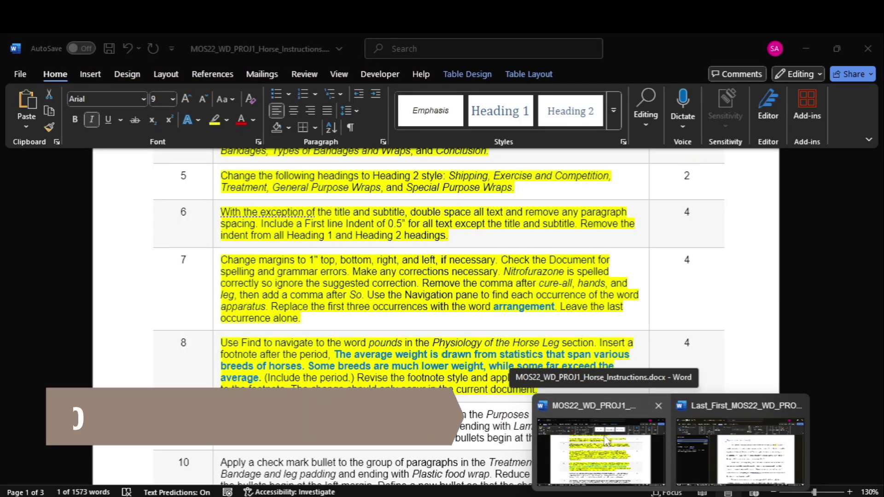
pyautogui.click(607, 440)
pyautogui.moveTo(343, 355); pyautogui.dragTo(266, 378)
pyautogui.hotkey('ctrl', 'c')
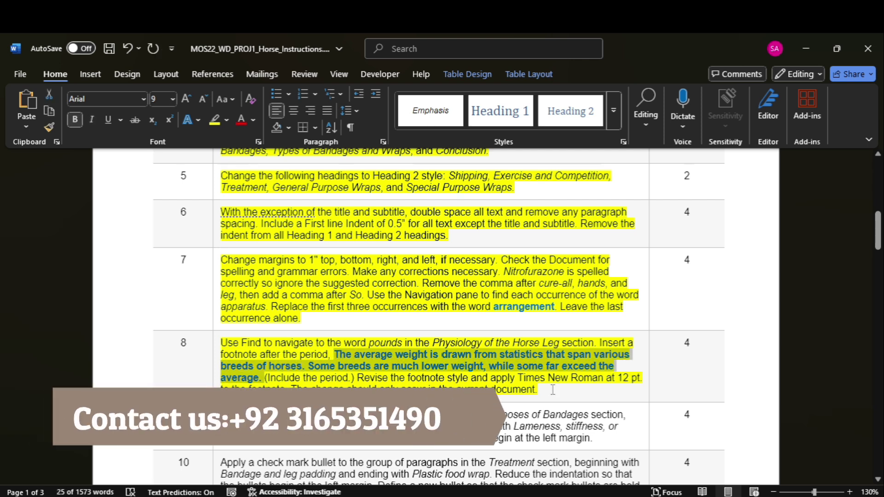
# Step: Insert a footnote after the period in "1000 pounds." in the project document and paste the copied sentences into it as text only
pyautogui.moveTo(701, 494)
pyautogui.click(718, 465)
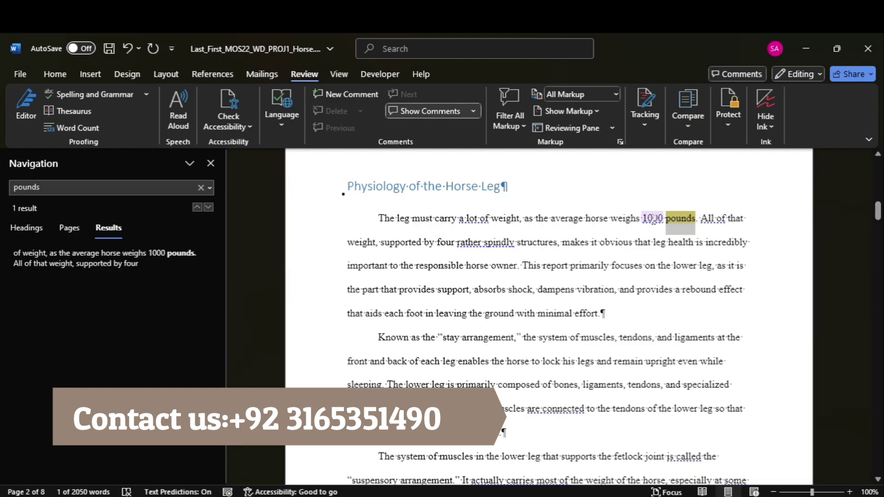
pyautogui.click(699, 218)
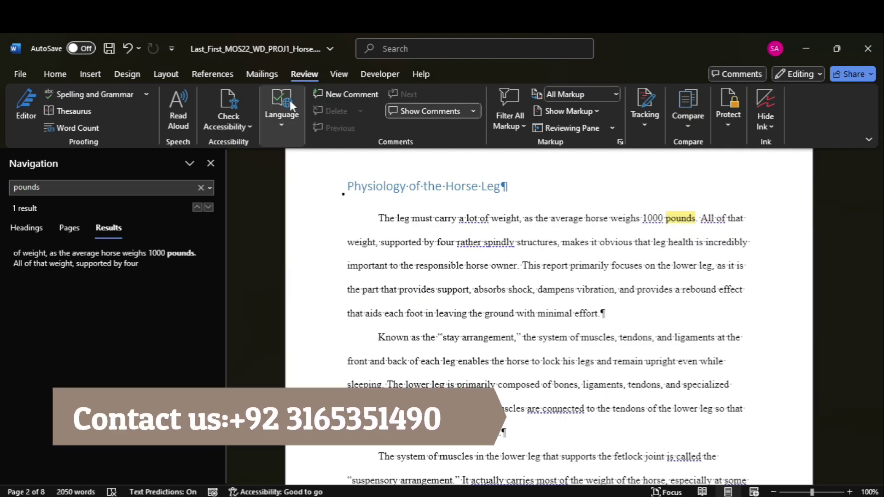
pyautogui.click(201, 75)
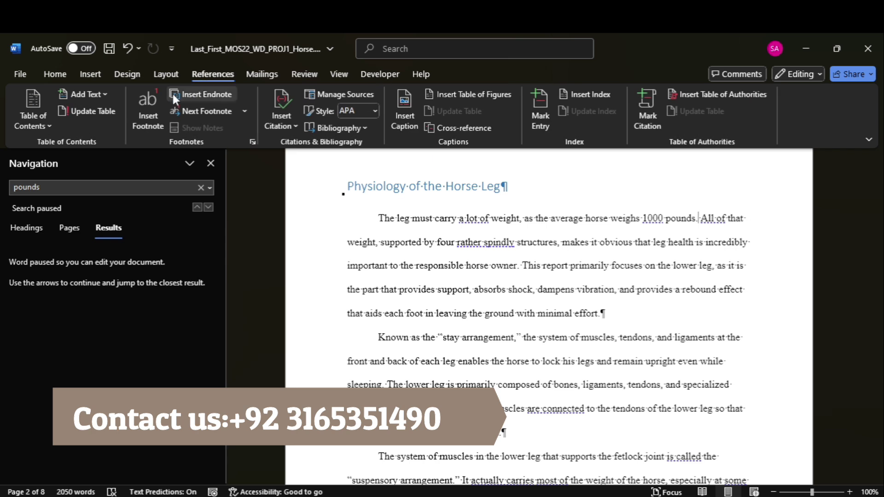
pyautogui.click(155, 98)
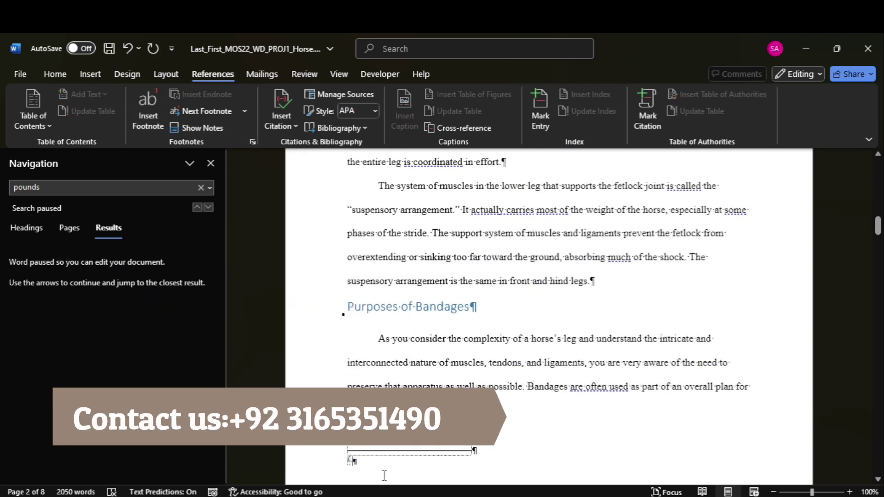
pyautogui.rightClick(383, 464)
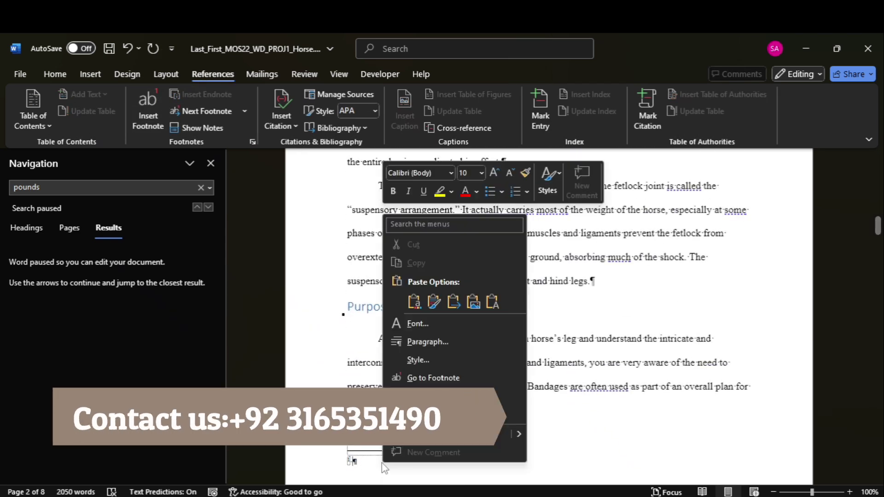
pyautogui.click(493, 300)
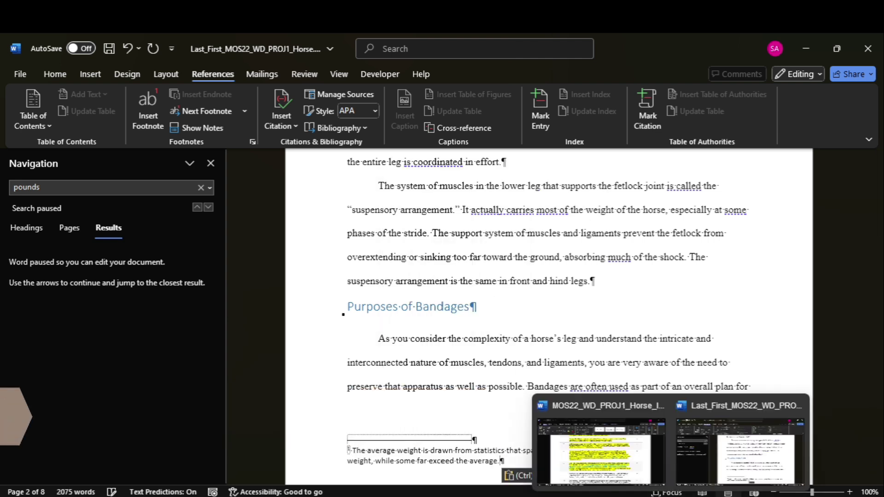
# Step: Check instruction 8, then open the new footnote's Footnote Text style for modification and set its font to Times New Roman, 12 pt
pyautogui.click(644, 462)
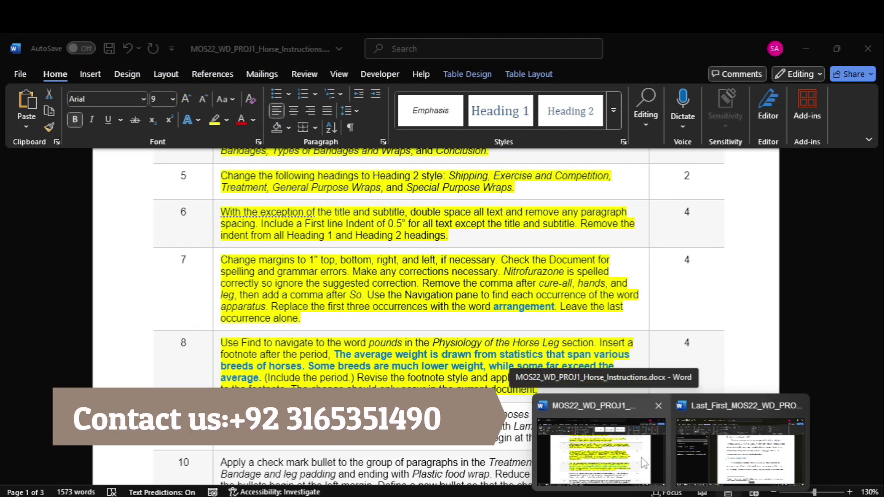
pyautogui.click(643, 463)
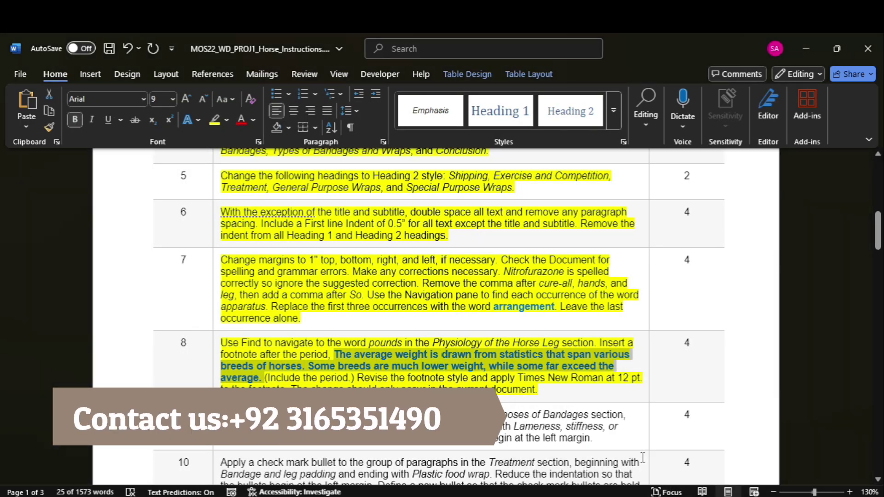
pyautogui.click(734, 442)
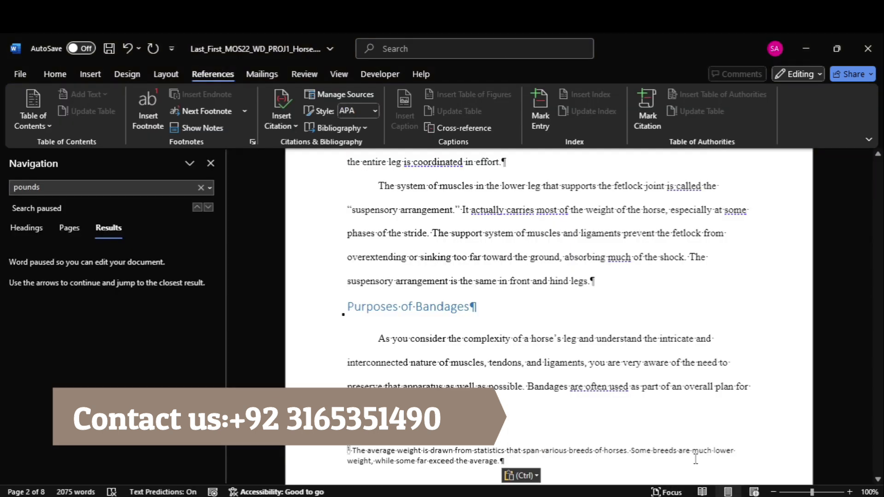
pyautogui.moveTo(504, 463); pyautogui.dragTo(349, 453)
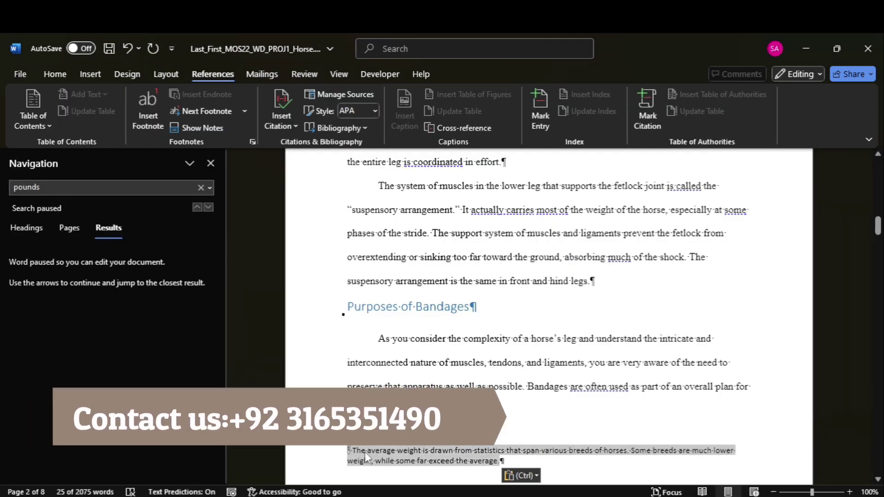
pyautogui.rightClick(364, 452)
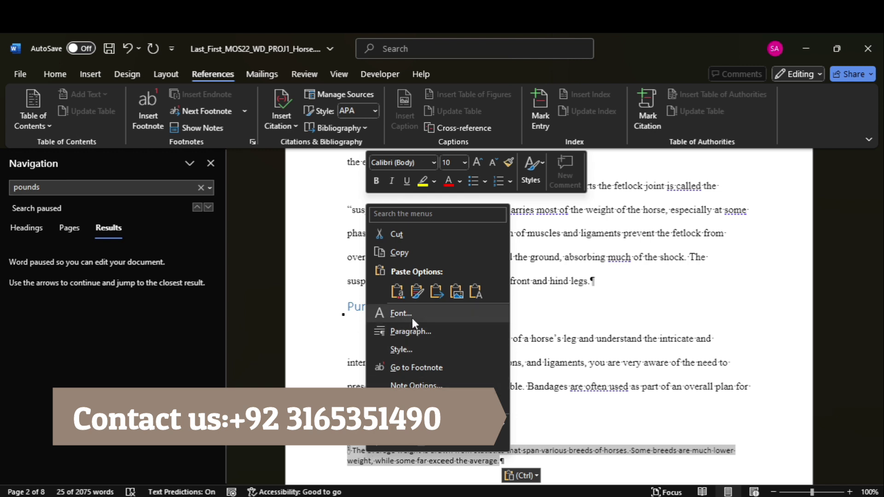
pyautogui.click(419, 351)
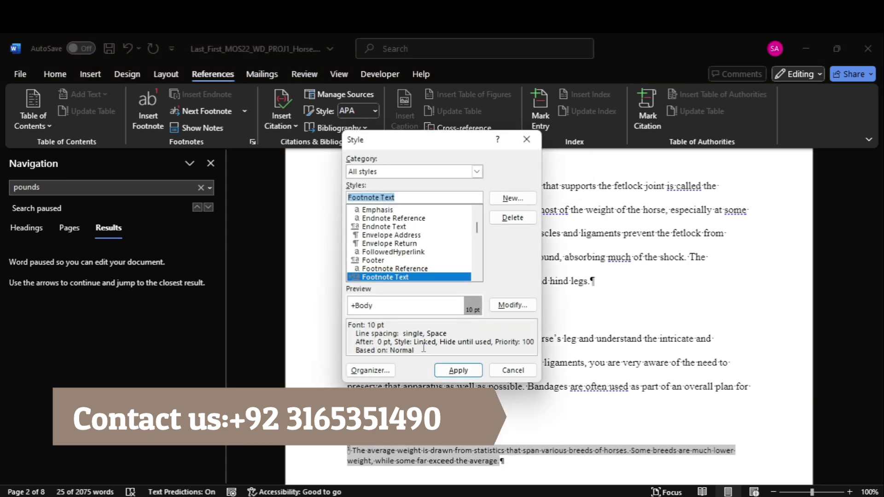
pyautogui.click(505, 307)
pyautogui.click(341, 205)
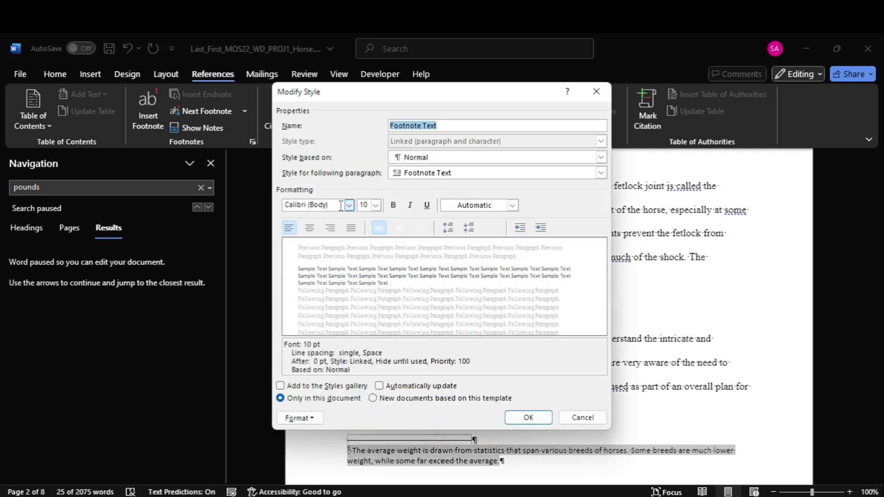
pyautogui.write('Times New Roman')
pyautogui.press('Tab')
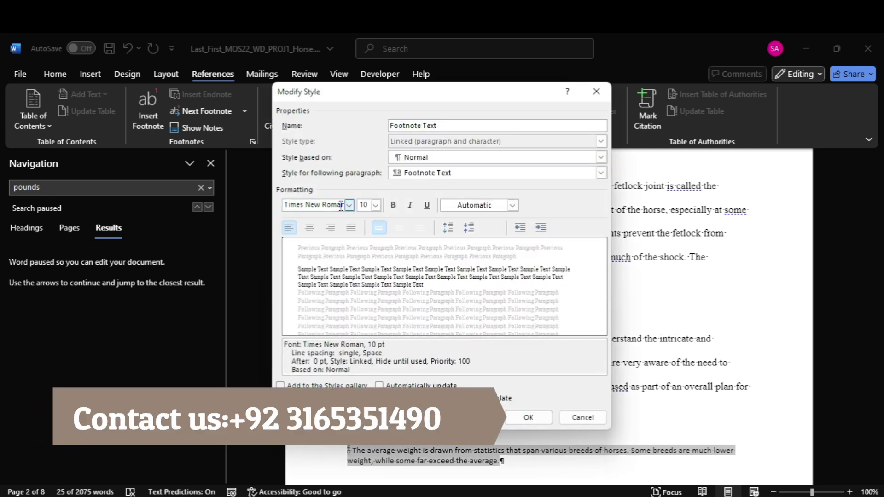
pyautogui.write('12')
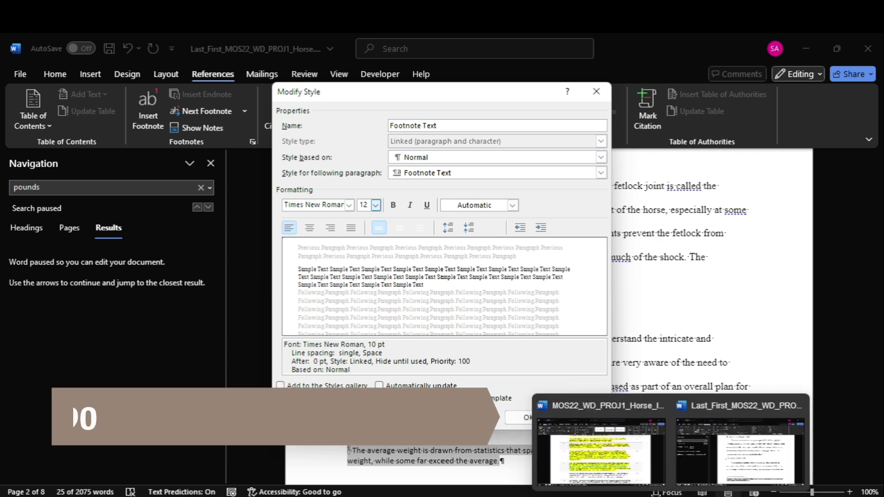
# Step: Recheck instruction 8, accept the Footnote Text style changes for this document only, and apply the style to the footnote
pyautogui.click(639, 458)
pyautogui.click(740, 451)
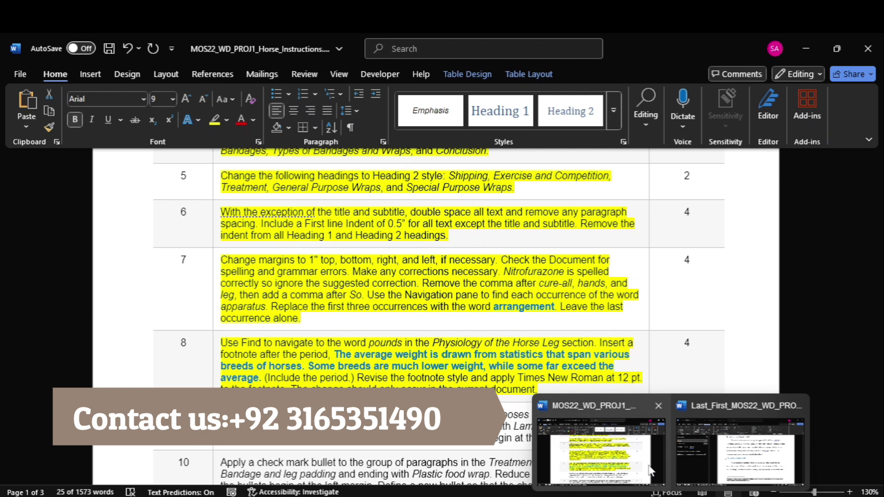
pyautogui.click(739, 451)
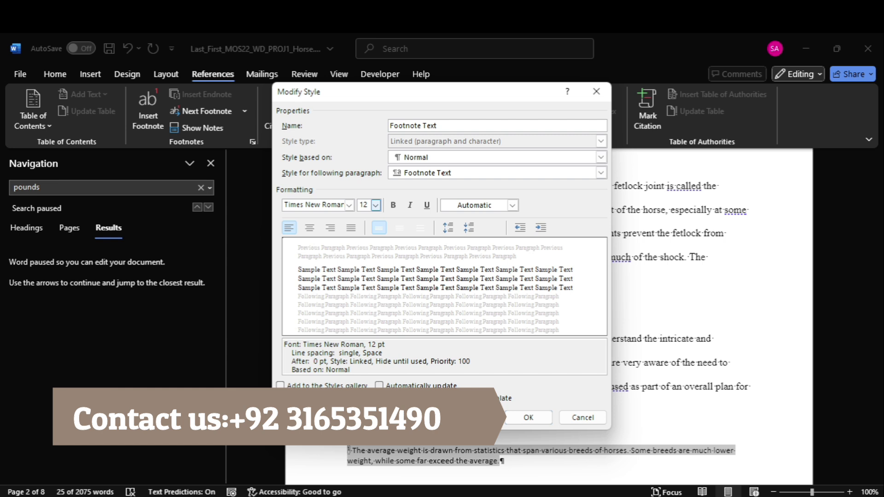
pyautogui.click(528, 417)
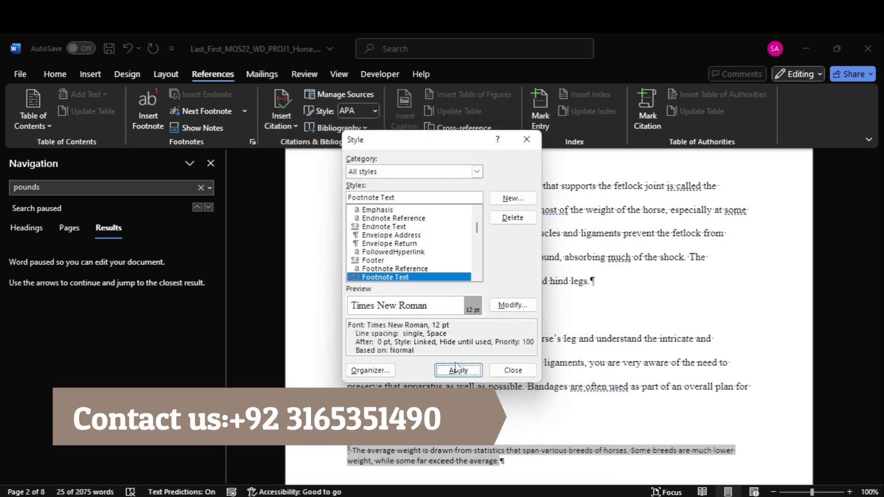
pyautogui.click(458, 370)
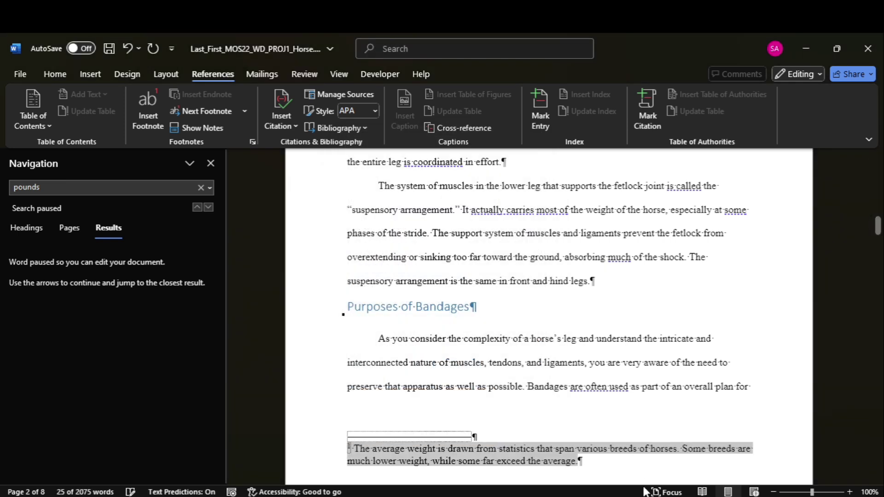
# Step: Go back to the instructions document and highlight the text of instruction 9 in yellow
pyautogui.click(625, 464)
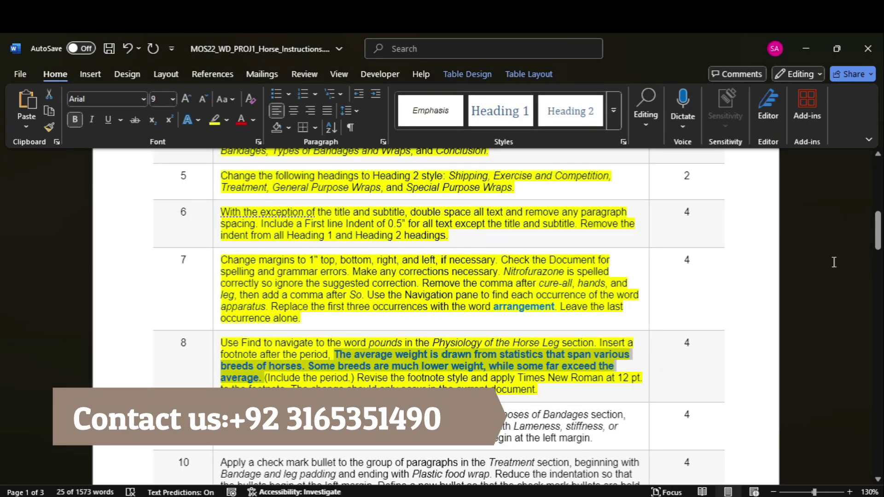
pyautogui.moveTo(879, 249); pyautogui.dragTo(879, 265)
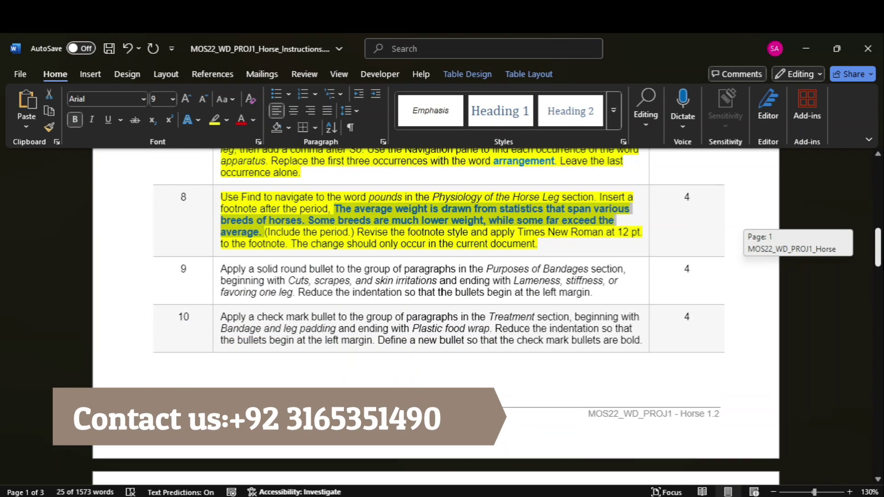
pyautogui.click(215, 296)
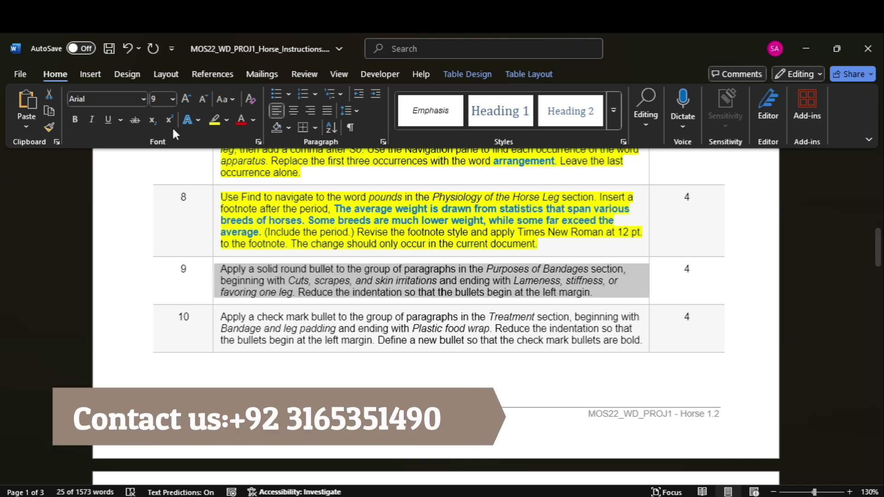
pyautogui.click(215, 120)
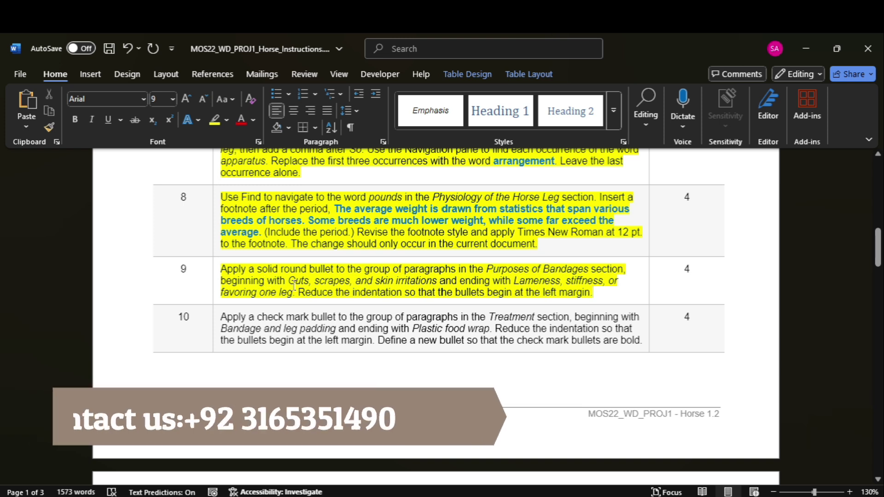
# Step: Copy "Cuts, scrapes" from instruction 9 and search for it in the project document
pyautogui.moveTo(289, 280); pyautogui.dragTo(324, 289)
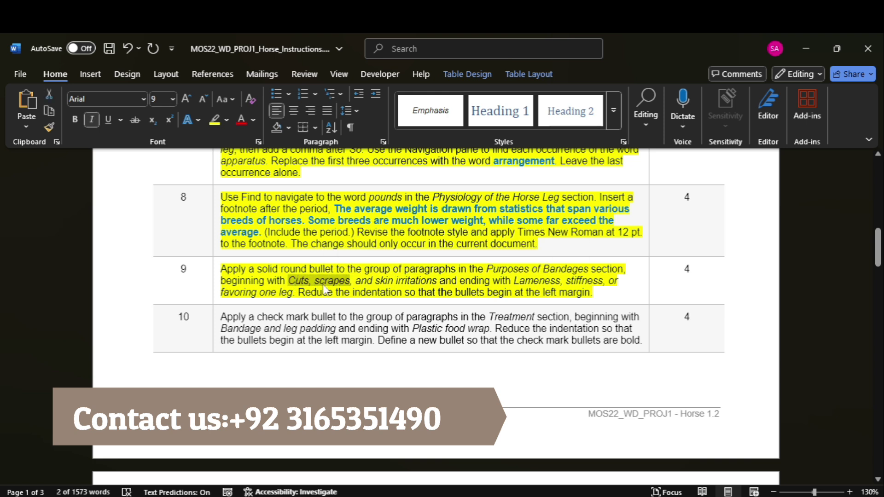
pyautogui.moveTo(661, 488)
pyautogui.click(700, 462)
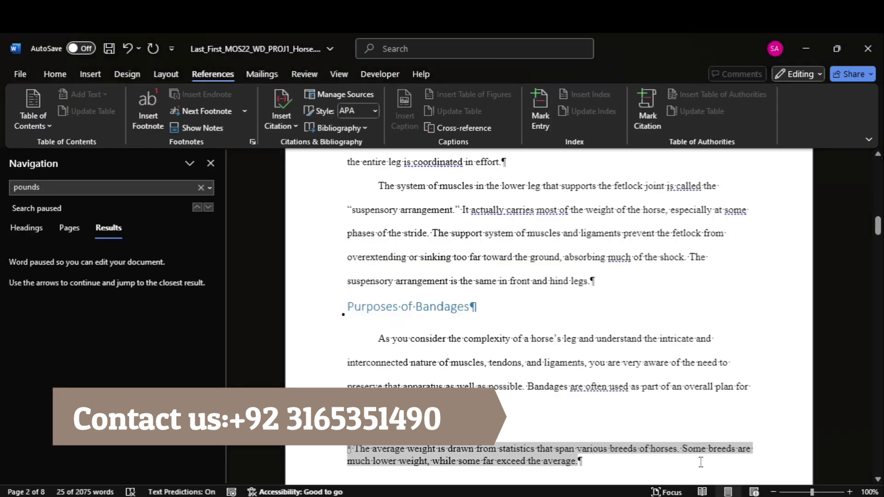
pyautogui.hotkey('ctrl', 'f')
pyautogui.hotkey('ctrl', 'v')
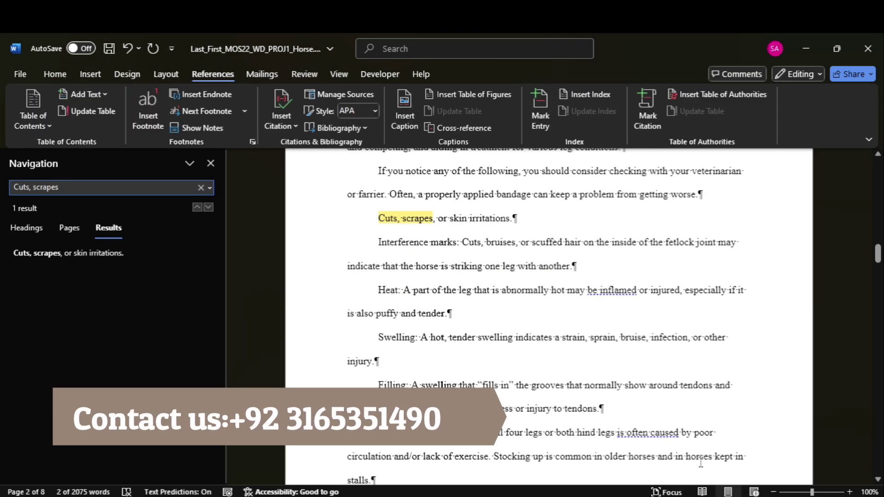
# Step: Compare instruction 9 with the Purposes of Bandages section to find the first and last paragraphs of the group to bullet
pyautogui.moveTo(663, 492)
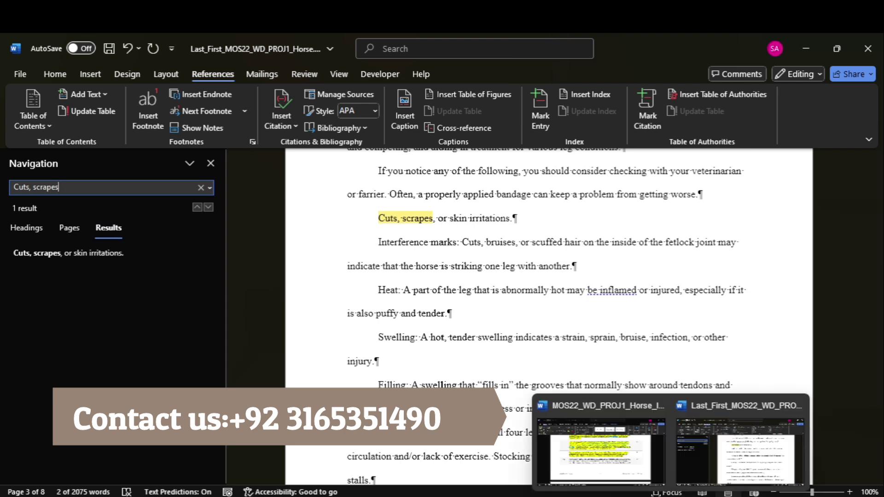
pyautogui.click(608, 454)
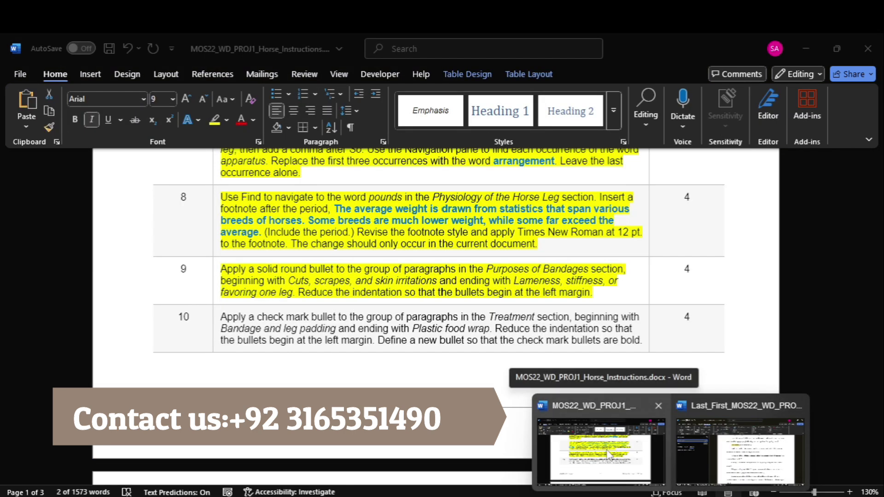
pyautogui.click(739, 453)
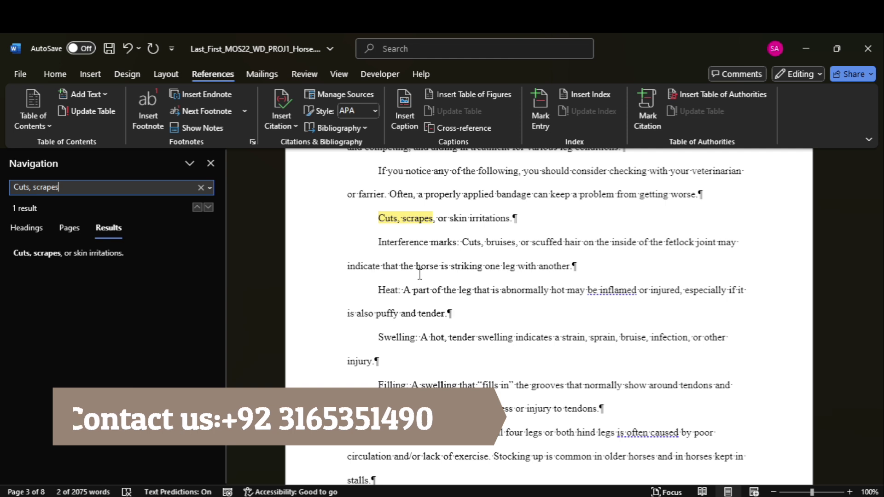
pyautogui.click(602, 453)
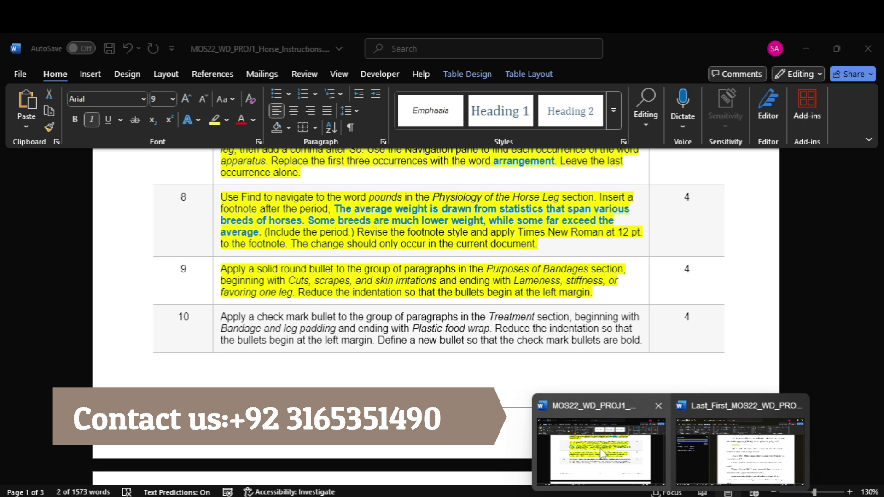
pyautogui.click(739, 451)
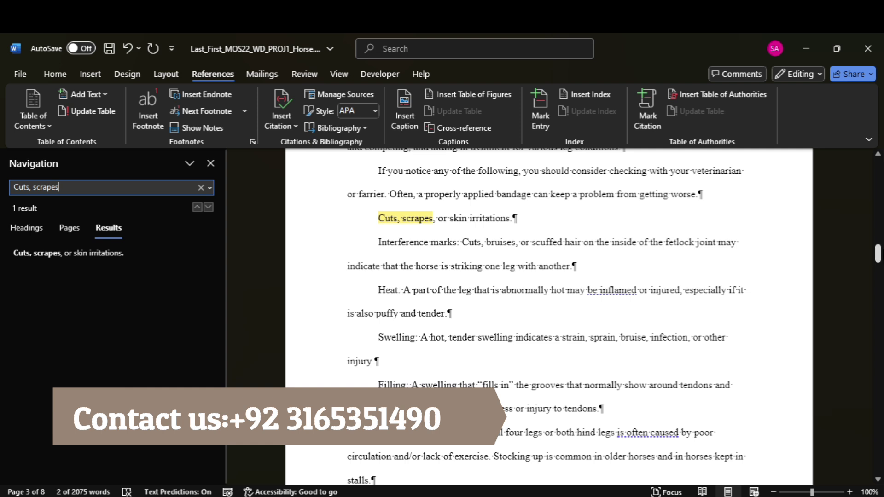
pyautogui.moveTo(879, 257); pyautogui.dragTo(878, 269)
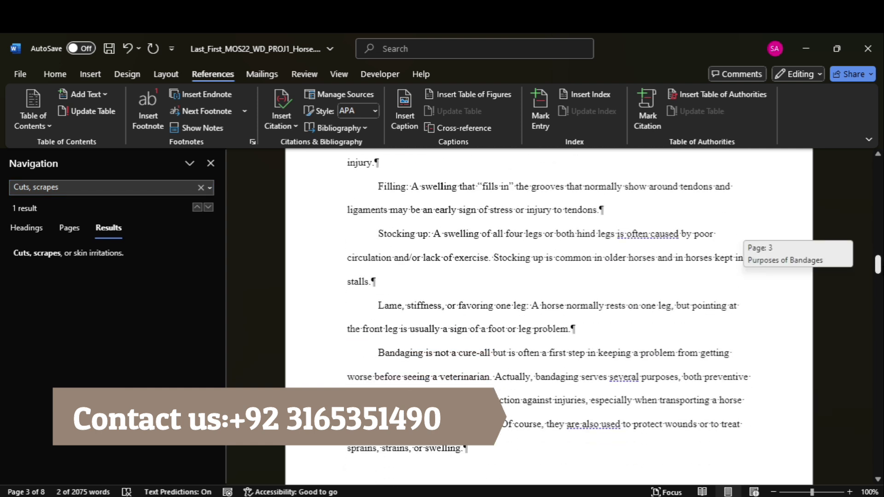
pyautogui.moveTo(671, 496)
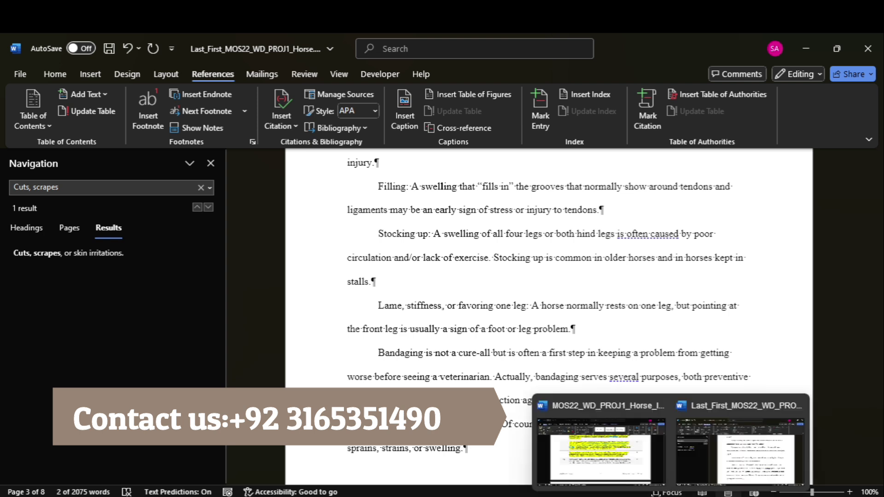
pyautogui.moveTo(641, 457)
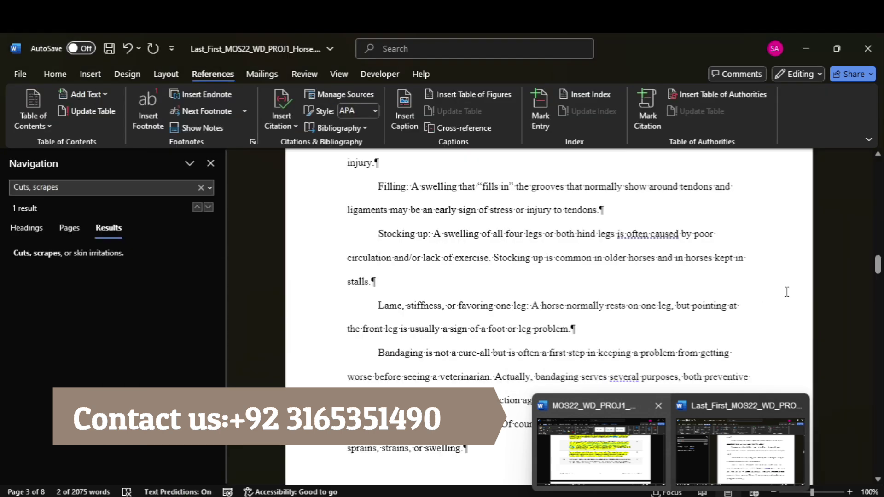
pyautogui.click(739, 451)
pyautogui.moveTo(880, 261); pyautogui.dragTo(879, 256)
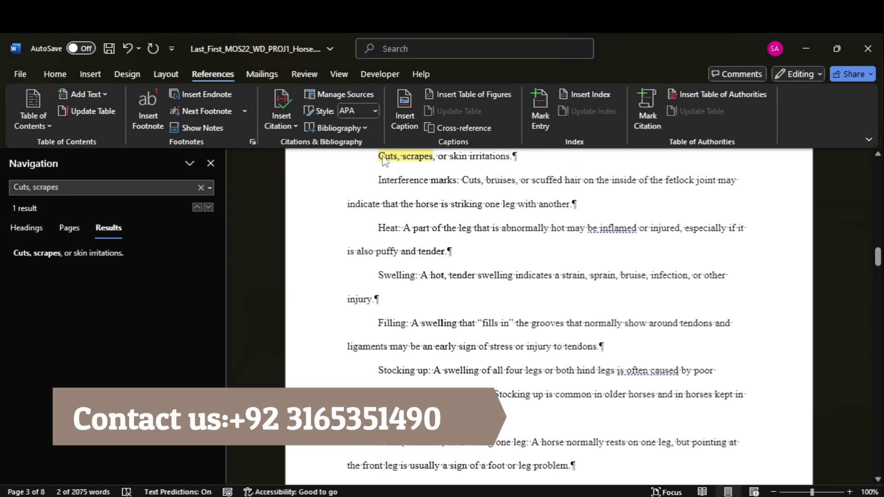
# Step: Apply solid round bullets to the paragraphs from "Cuts, scrapes, or skin irritations" through "Lame, stiffness, or favoring one leg", closing the search results pane
pyautogui.moveTo(381, 158); pyautogui.dragTo(573, 425)
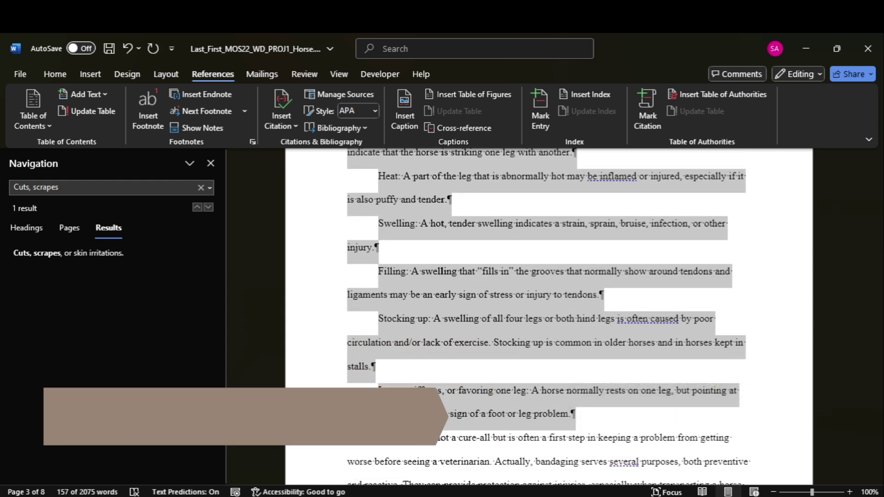
pyautogui.click(598, 451)
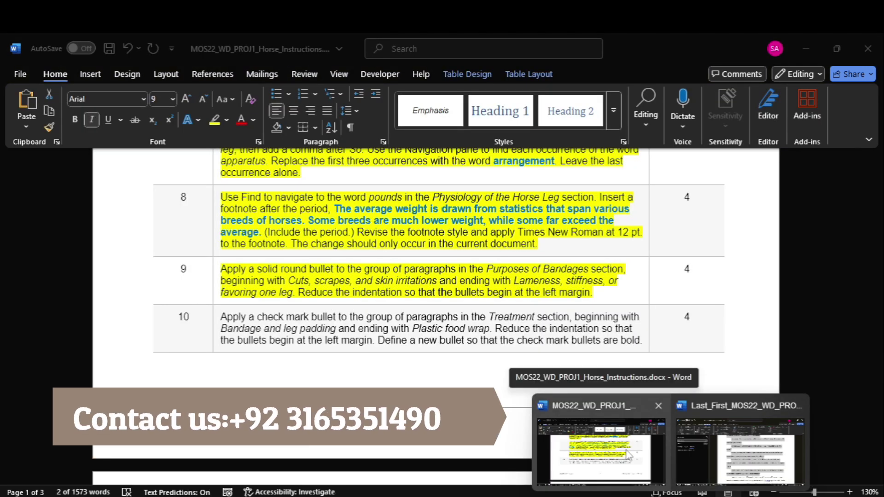
pyautogui.click(739, 451)
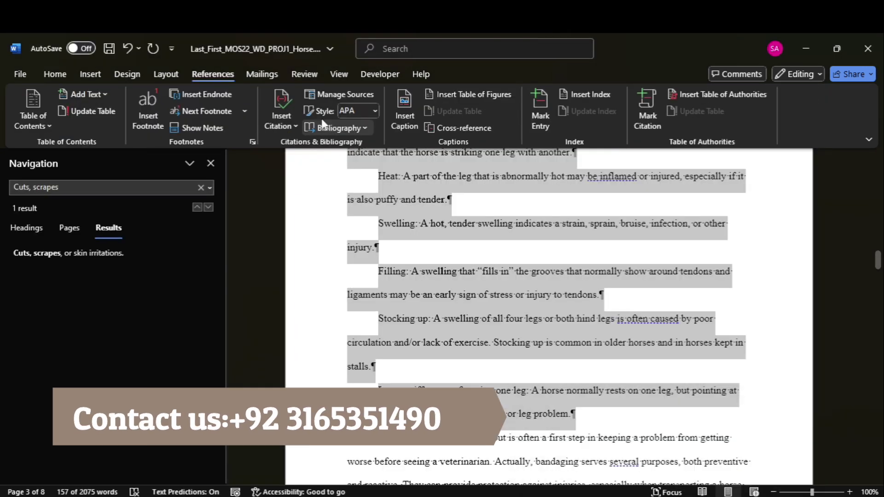
pyautogui.click(64, 78)
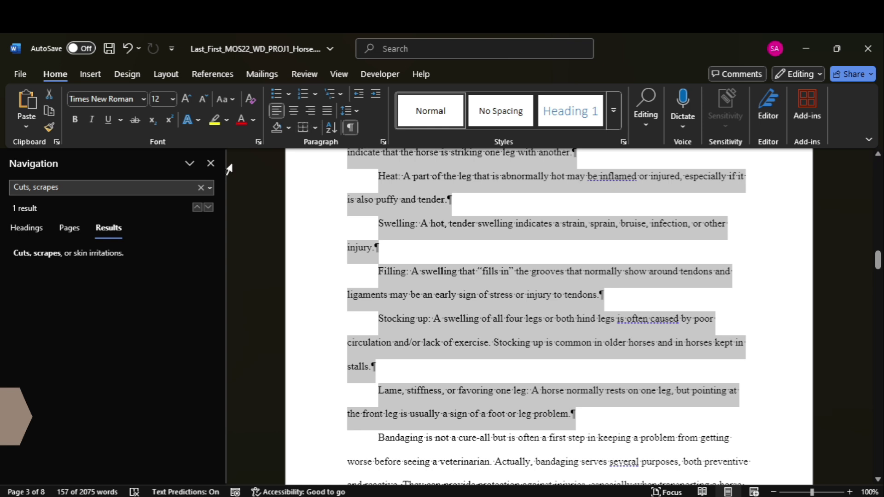
pyautogui.click(210, 163)
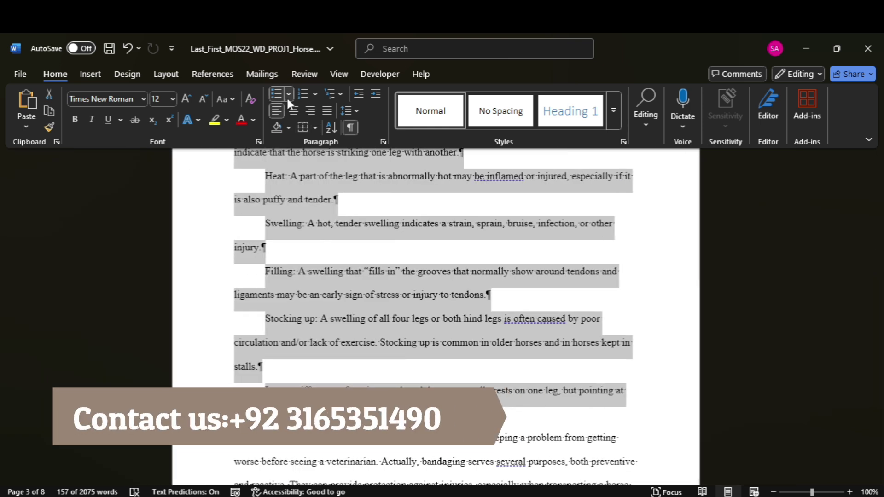
pyautogui.click(288, 94)
pyautogui.click(347, 139)
pyautogui.hotkey('ctrl', 'z')
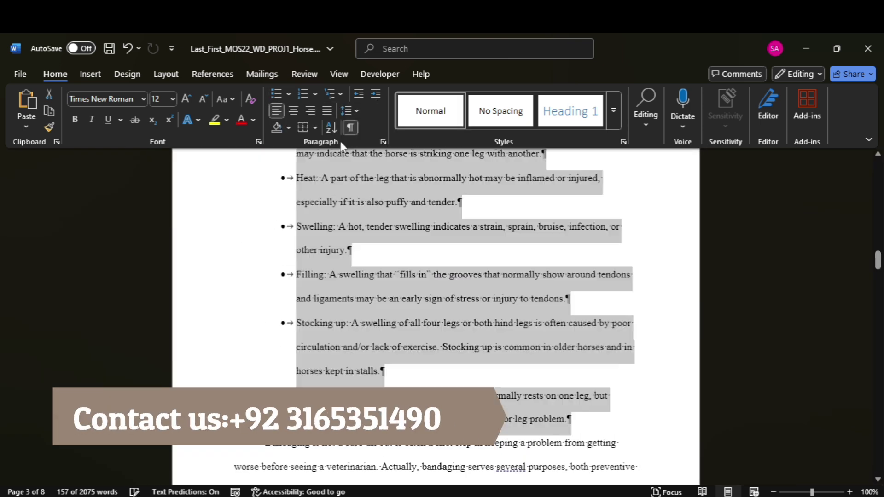
# Step: Recheck instruction 9 and reduce the indentation of the round-bulleted list so its bullets begin at the left margin
pyautogui.click(613, 454)
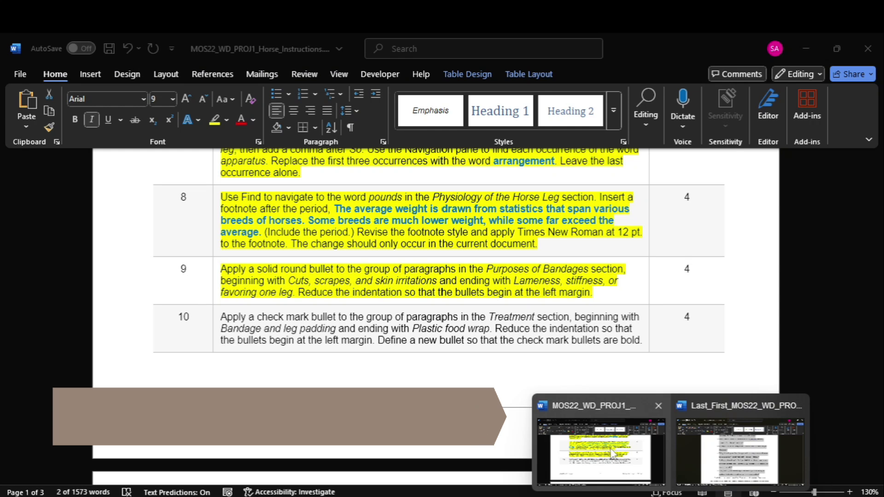
pyautogui.click(740, 452)
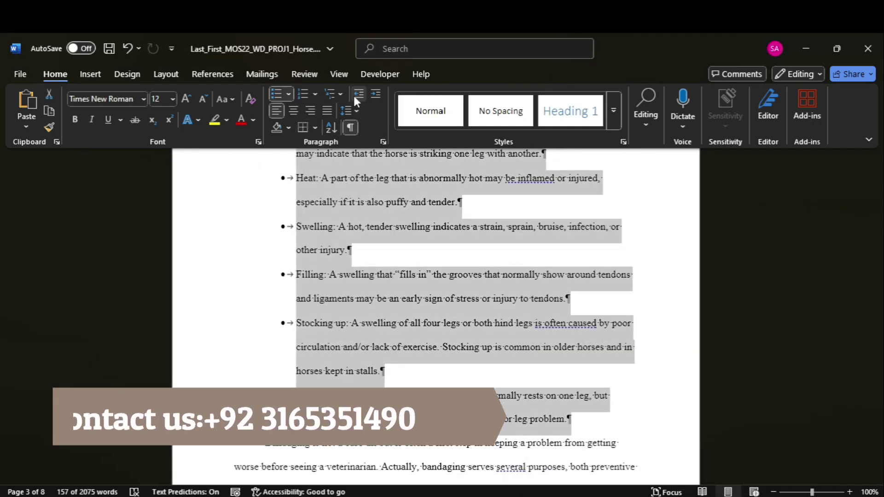
pyautogui.click(353, 94)
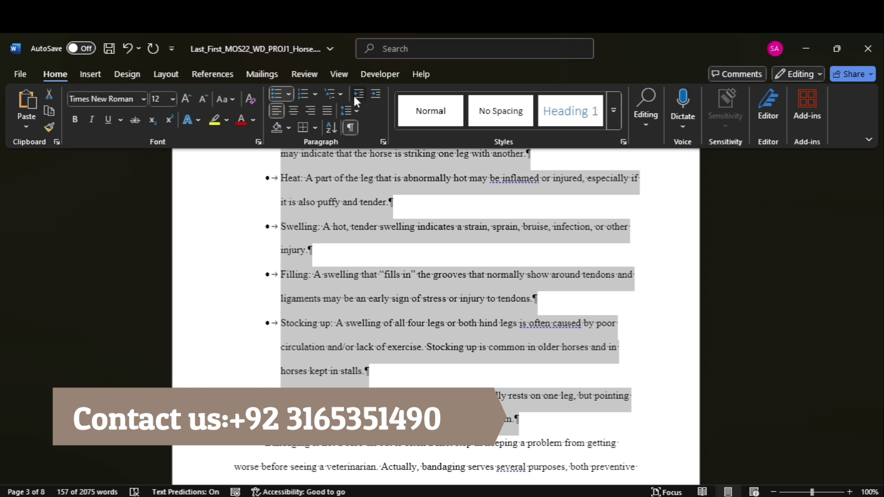
pyautogui.click(352, 94)
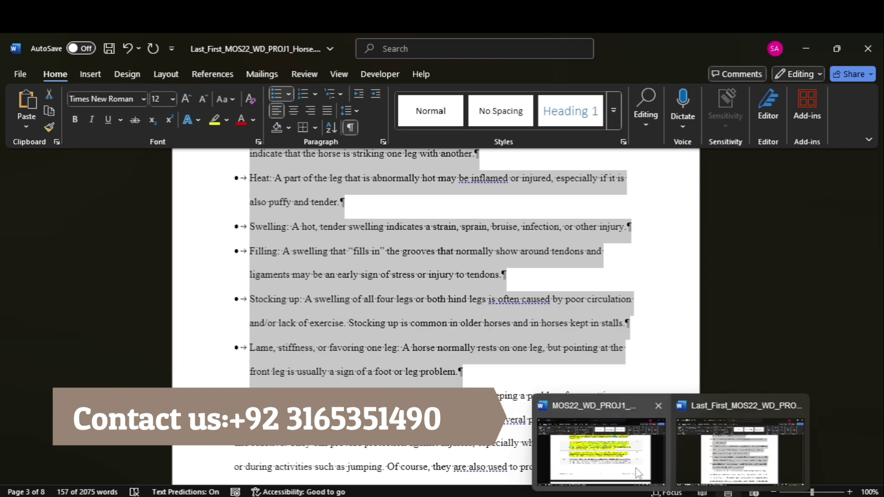
# Step: Go back to the instructions document and highlight the text of instruction 10 in yellow
pyautogui.moveTo(637, 473)
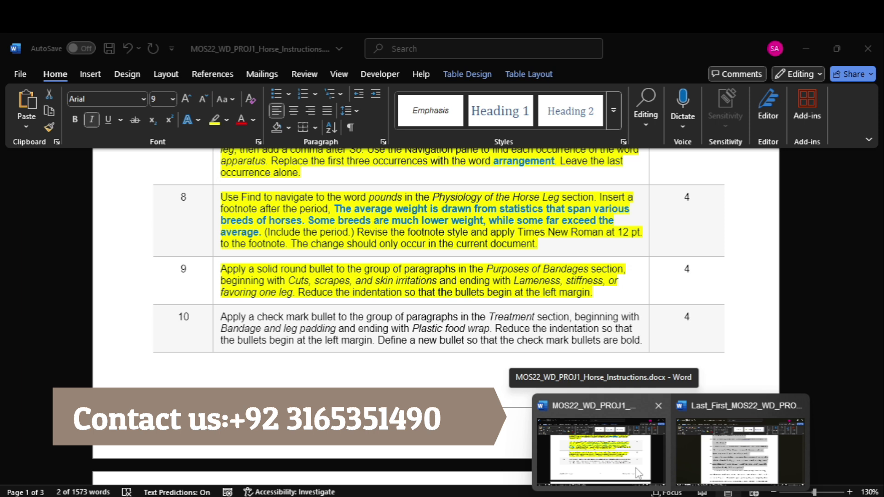
pyautogui.click(638, 473)
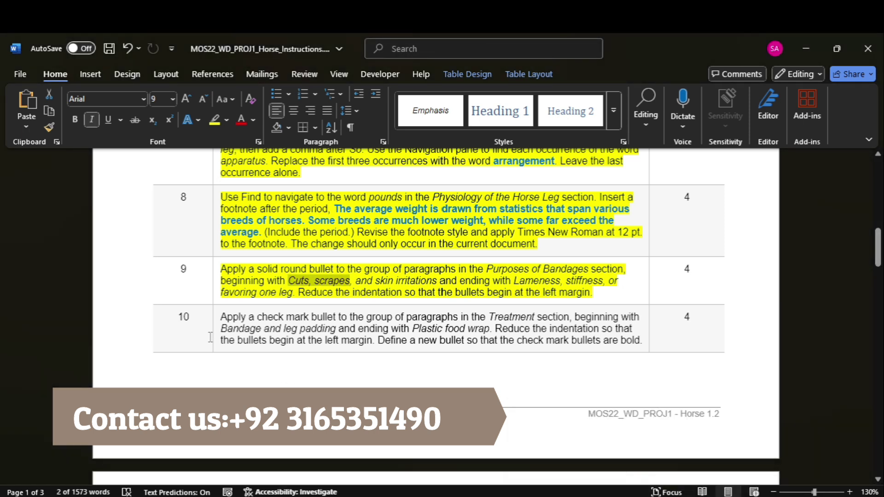
pyautogui.click(212, 338)
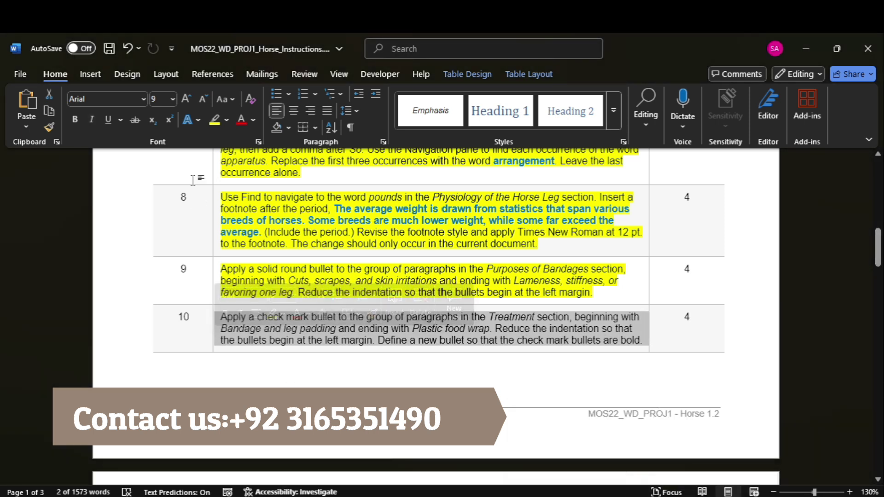
pyautogui.click(215, 120)
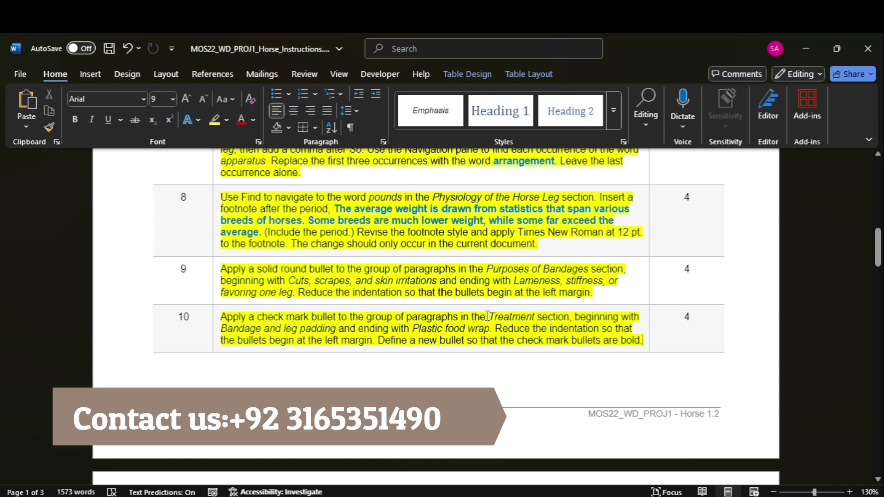
# Step: Copy "Bandage and leg padding" from instruction 10 and search for it in the project document
pyautogui.click(504, 315)
pyautogui.moveTo(212, 330); pyautogui.dragTo(338, 328)
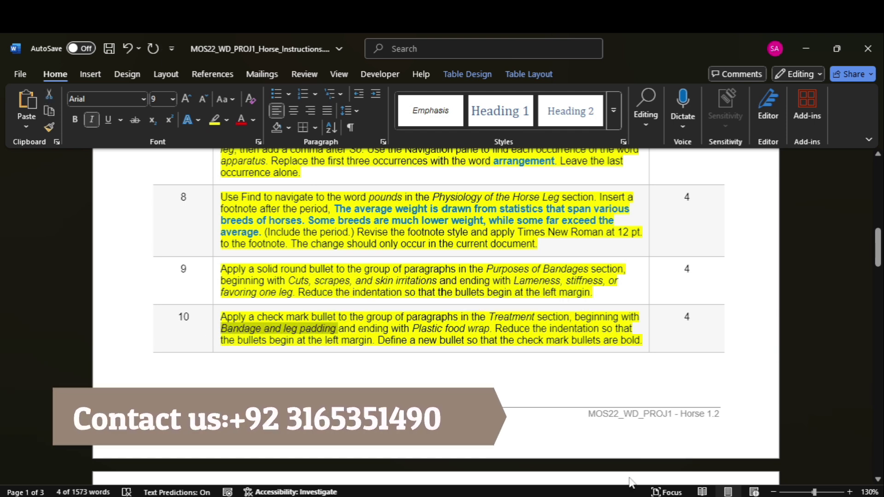
pyautogui.click(704, 472)
pyautogui.hotkey('ctrl', 'f')
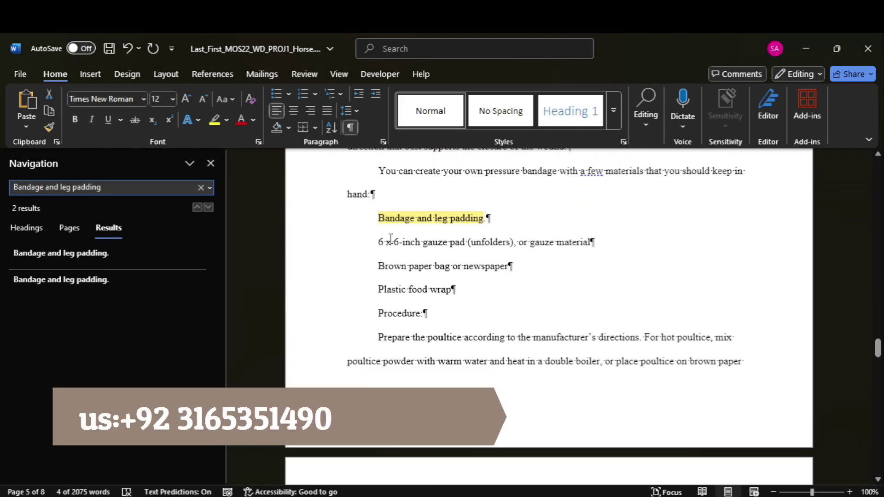
# Step: Apply check mark bullets to the paragraphs from "Bandage and leg padding" through "Plastic food wrap"
pyautogui.moveTo(616, 457)
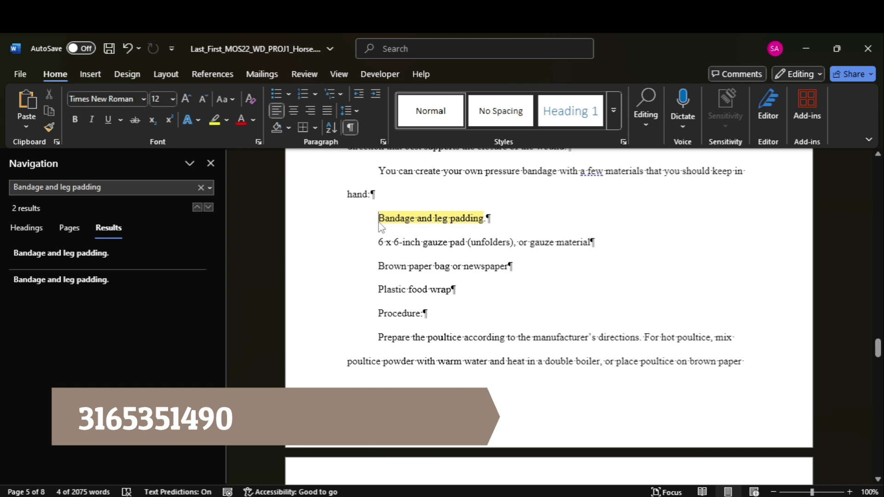
pyautogui.moveTo(378, 220); pyautogui.dragTo(454, 292)
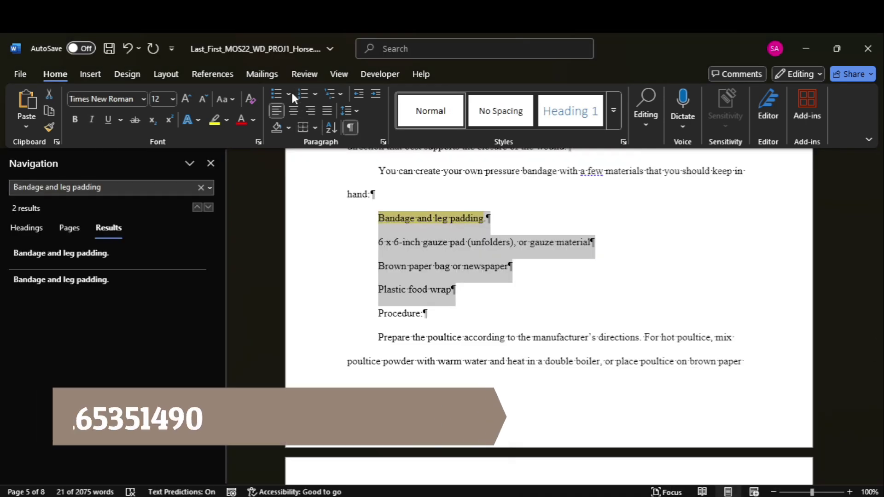
pyautogui.click(289, 94)
pyautogui.click(316, 255)
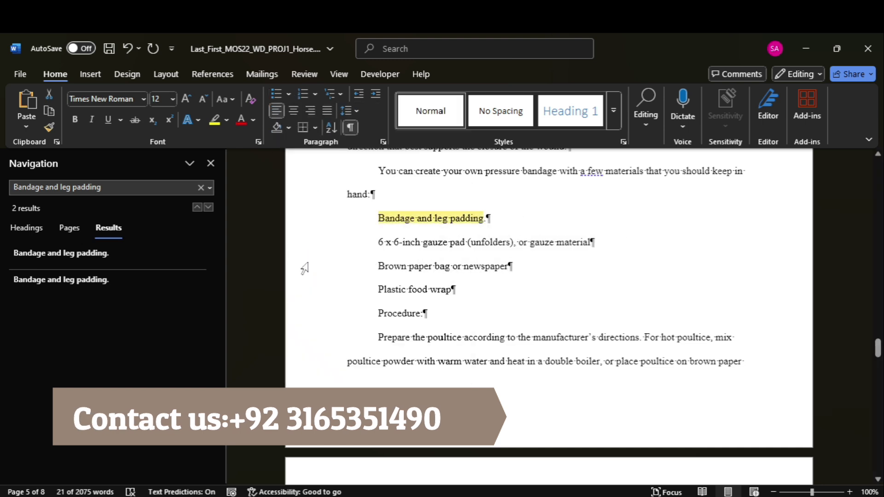
# Step: Recheck instruction 10 and reduce the indentation of the check mark list so its bullets begin at the left margin
pyautogui.moveTo(637, 474)
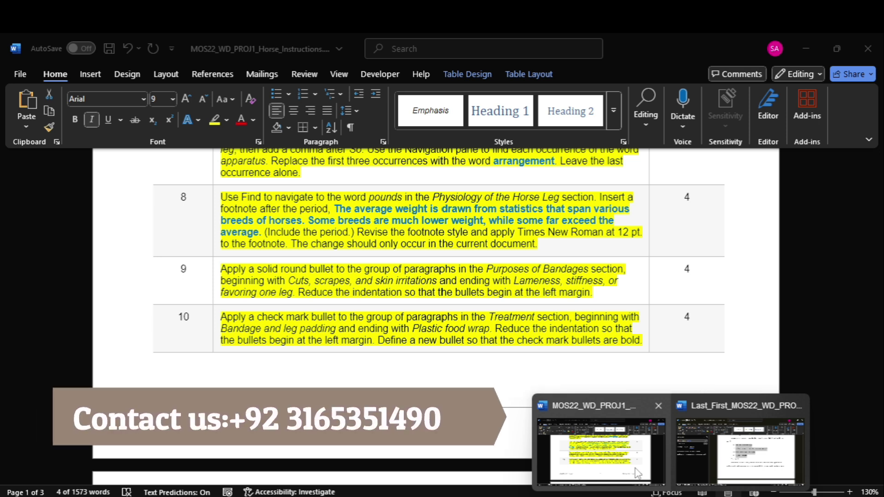
pyautogui.click(739, 452)
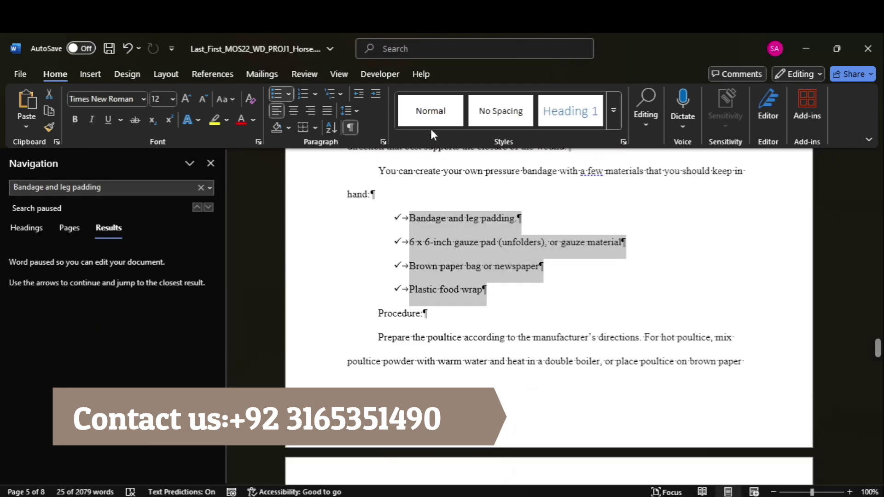
pyautogui.click(360, 94)
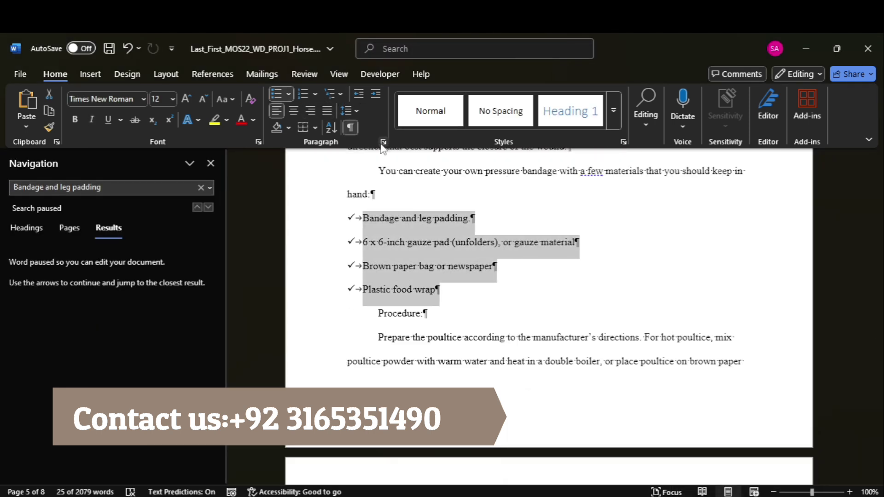
# Step: Define a new bullet for the selected check mark list with its bullet font style set to Bold
pyautogui.click(287, 94)
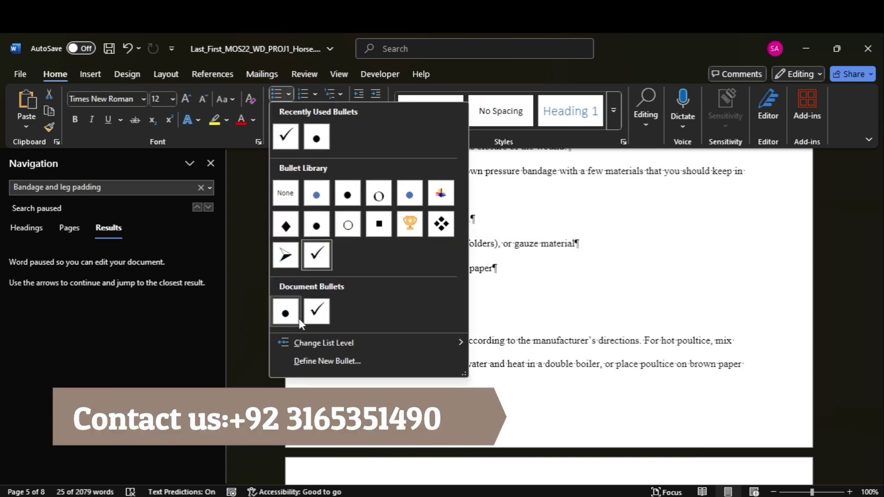
pyautogui.click(331, 366)
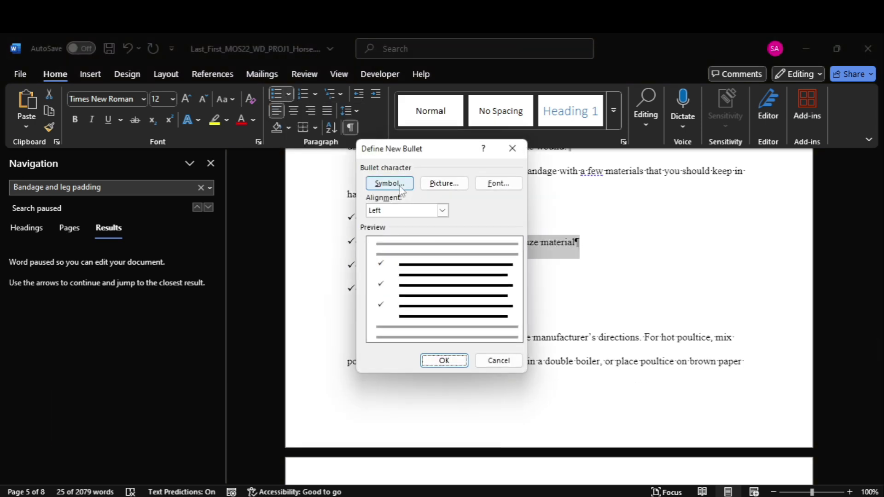
pyautogui.click(481, 186)
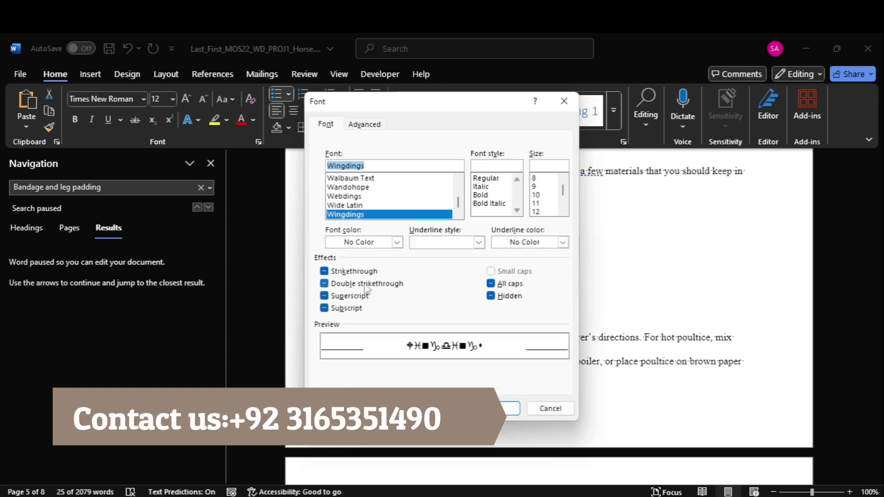
pyautogui.click(481, 195)
pyautogui.click(511, 408)
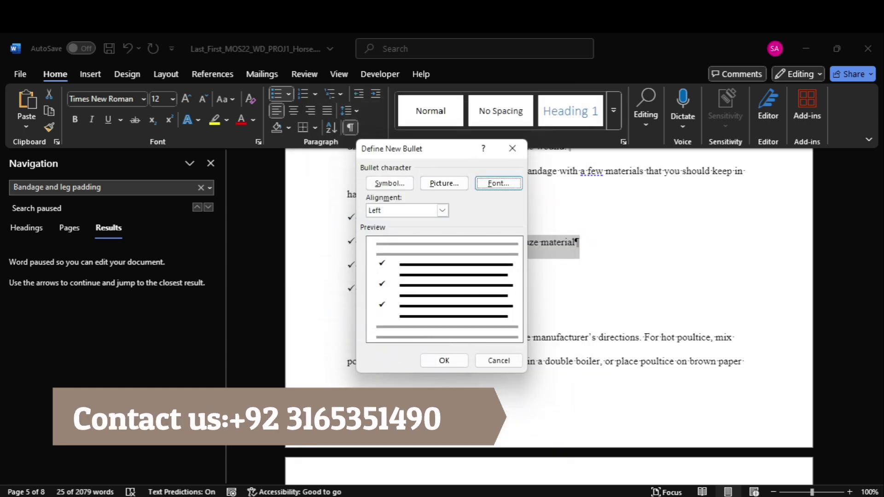
pyautogui.click(455, 362)
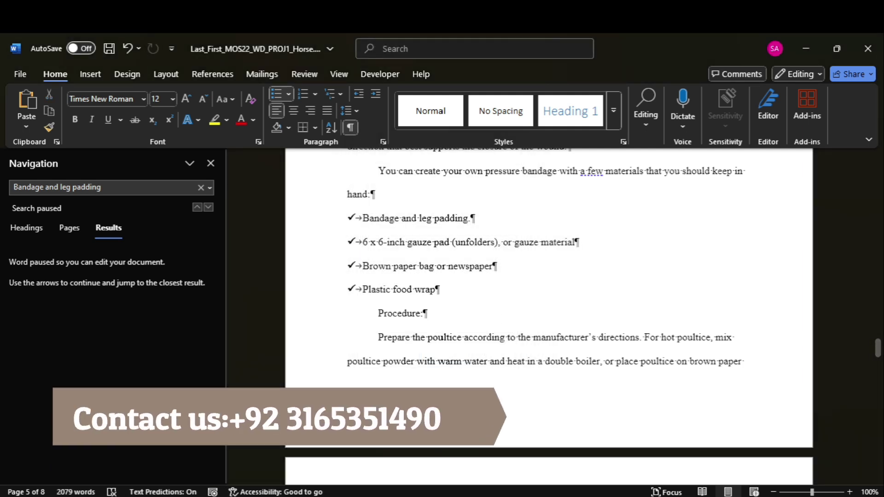
# Step: Return to the instructions document and review the project description and the highlighted instructions from the beginning
pyautogui.moveTo(615, 495)
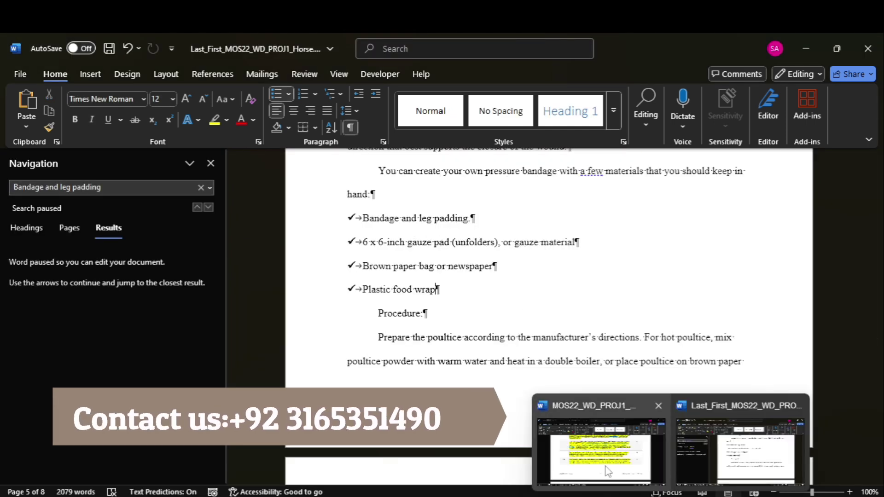
pyautogui.click(606, 468)
pyautogui.moveTo(878, 251); pyautogui.dragTo(816, 144)
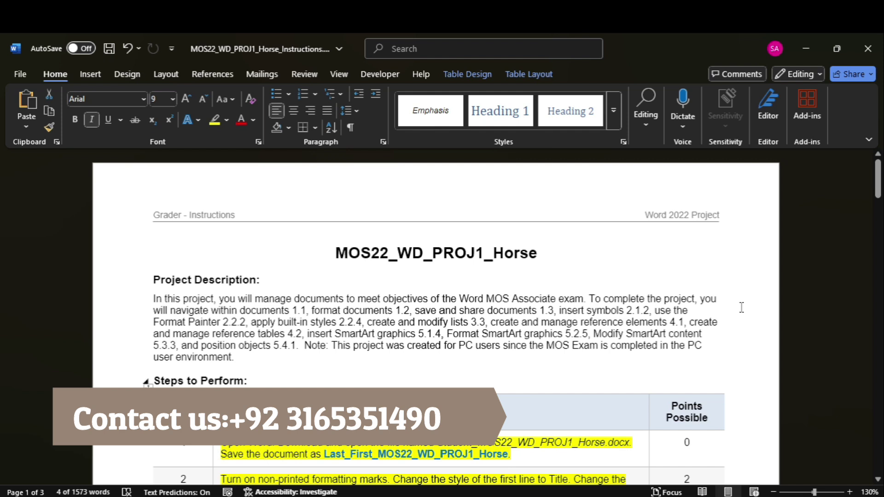
pyautogui.moveTo(878, 179); pyautogui.dragTo(878, 209)
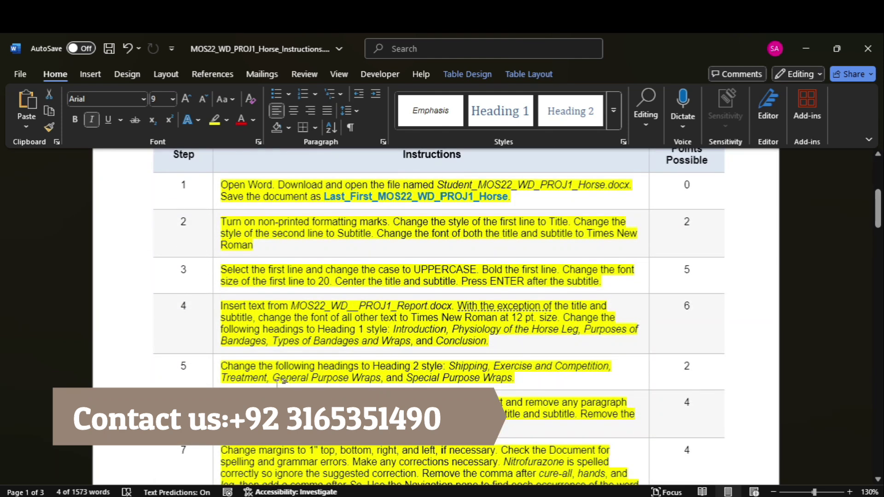
pyautogui.click(212, 351)
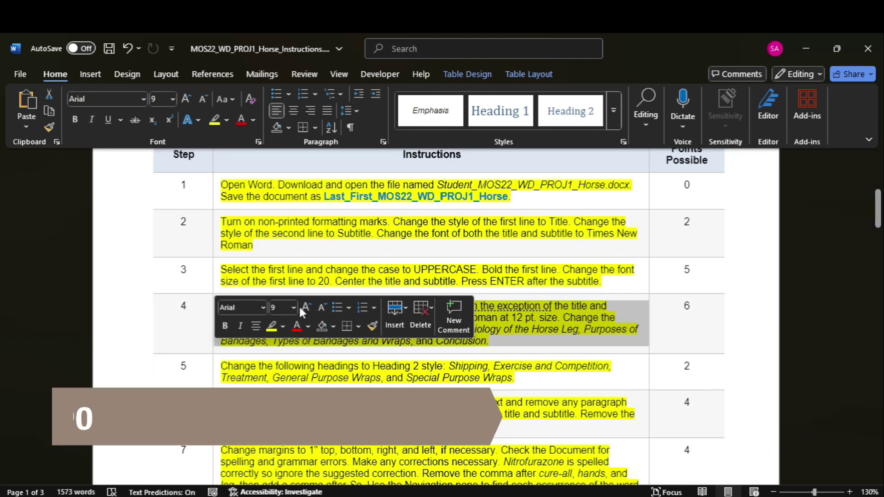
pyautogui.moveTo(878, 209); pyautogui.dragTo(877, 179)
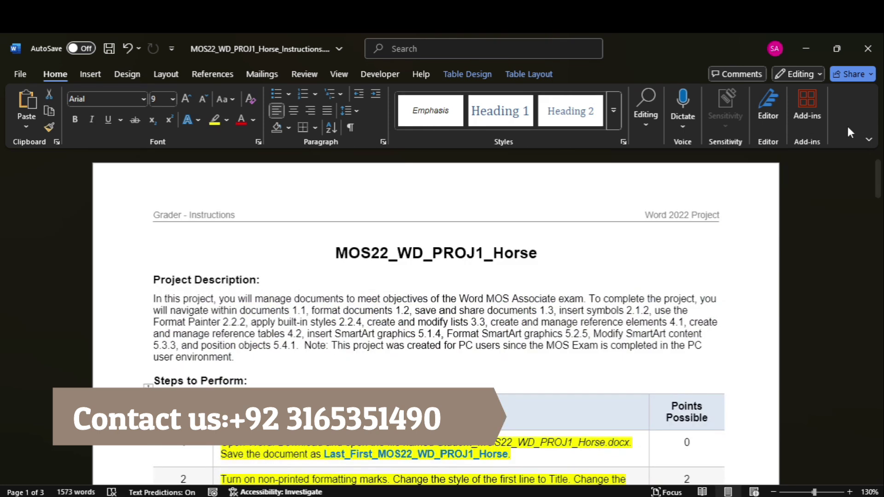
# Step: Switch to the MyLab IT assignments page and reveal the hidden gradebook scores from Excel 2E Plants through Access 1A and 1B Simulation Training
pyautogui.hotkey('alt', 'Tab')
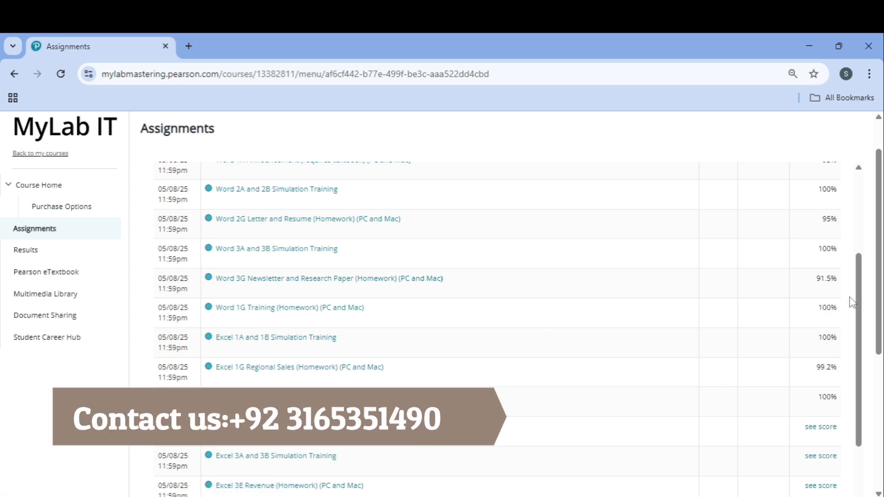
pyautogui.moveTo(858, 306); pyautogui.dragTo(869, 354)
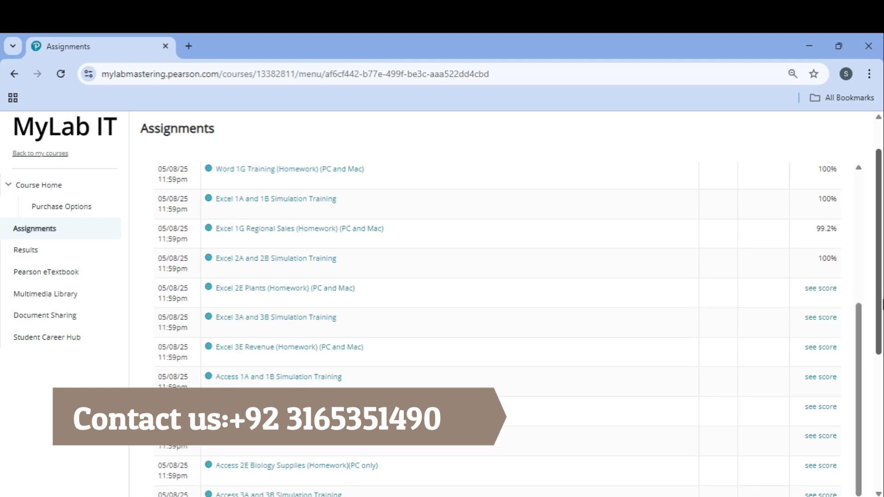
pyautogui.scroll(-1, 849, 299)
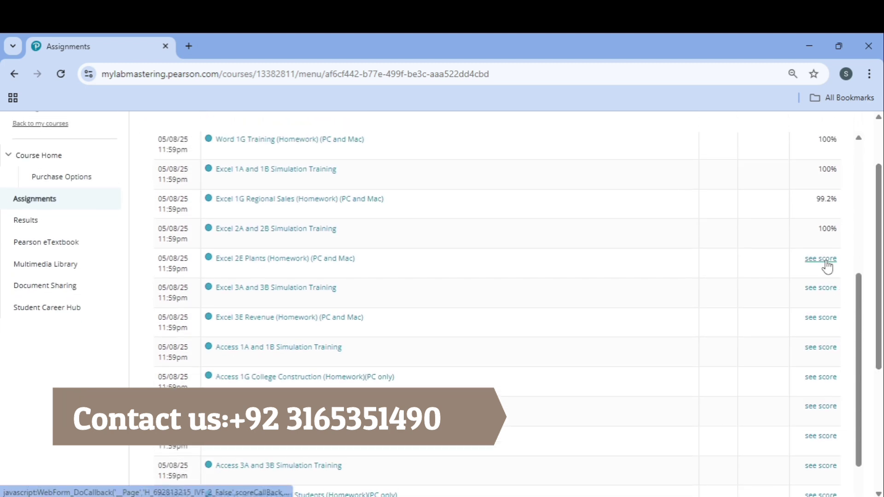
pyautogui.click(822, 259)
pyautogui.click(824, 288)
pyautogui.click(829, 348)
pyautogui.moveTo(863, 276); pyautogui.dragTo(880, 362)
# Step: Examine the gradebook scores throughout the Homework and Tests list, from the tutorials to the final exams
pyautogui.scroll(-8, 855, 389)
pyautogui.scroll(6, 856, 388)
pyautogui.scroll(10, 855, 388)
pyautogui.scroll(-4, 836, 260)
pyautogui.scroll(5, 841, 266)
pyautogui.scroll(-3, 819, 179)
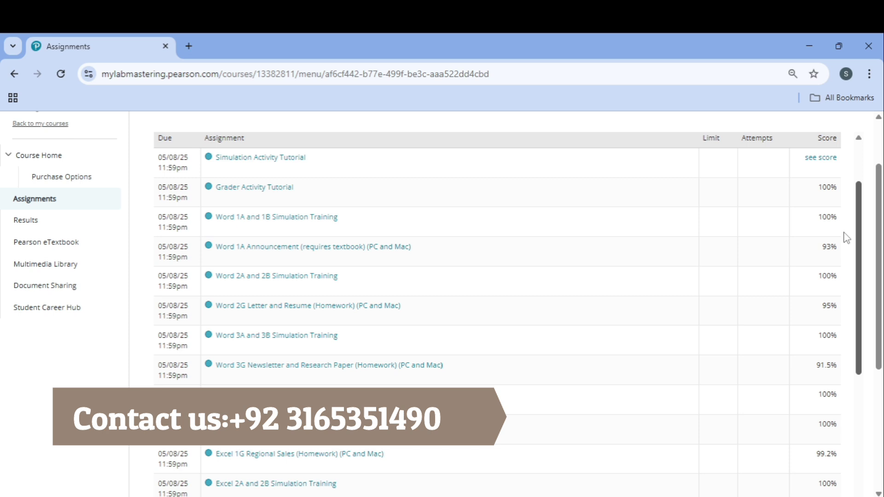
pyautogui.scroll(3, 847, 237)
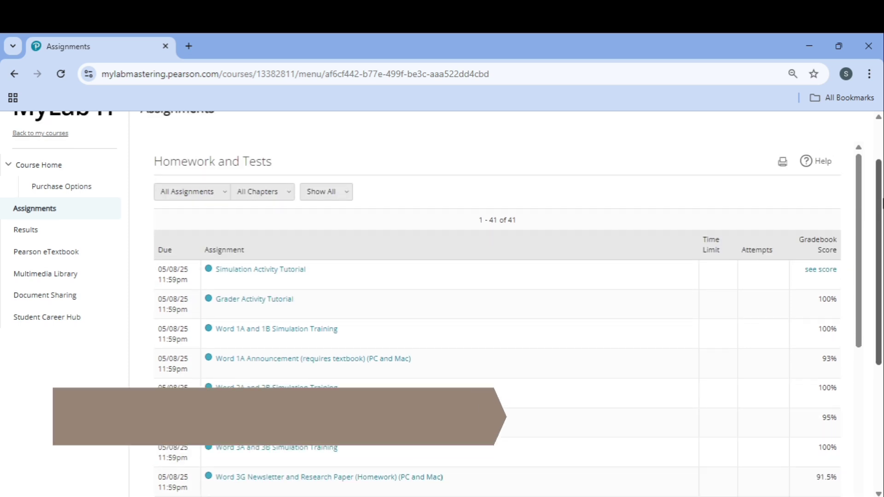
pyautogui.scroll(-10, 860, 221)
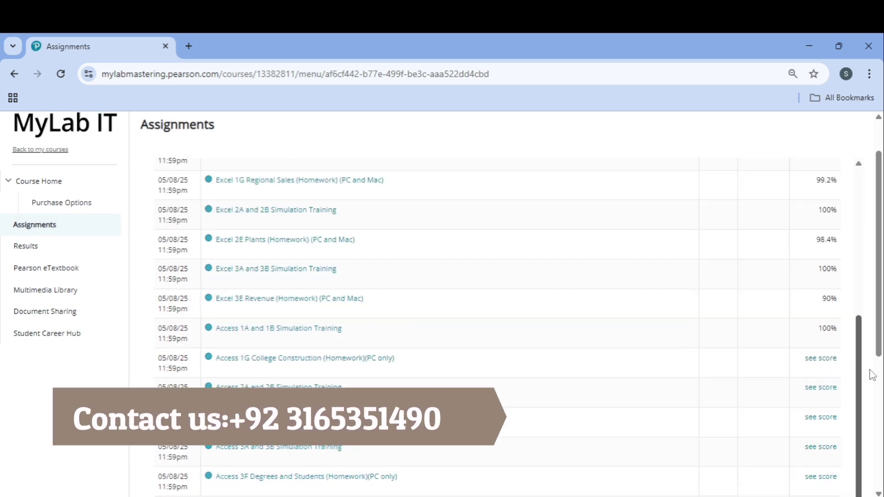
pyautogui.scroll(-4, 853, 382)
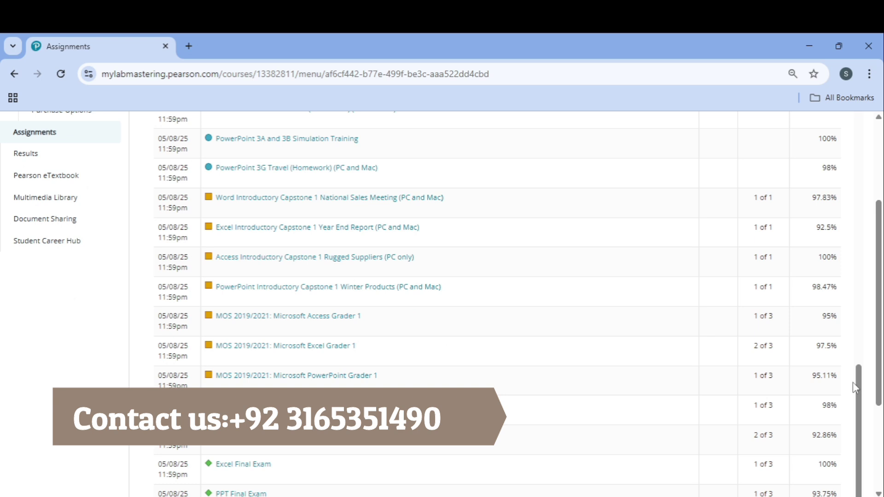
pyautogui.scroll(10, 854, 140)
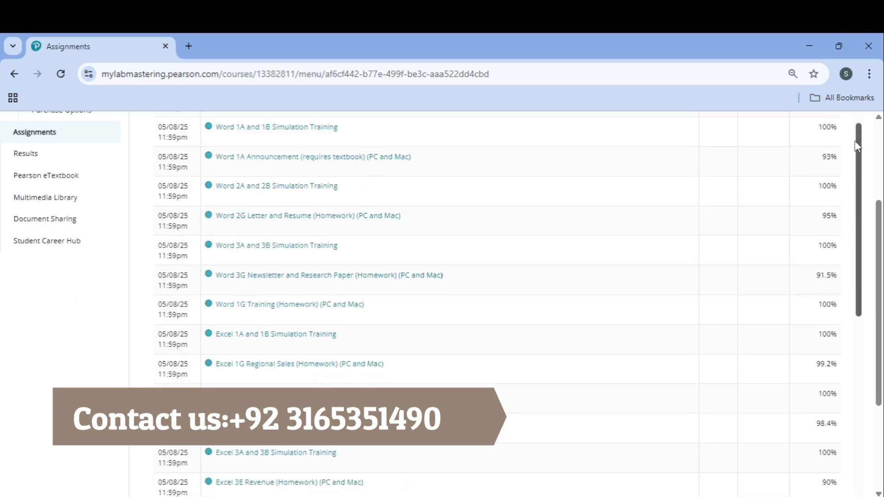
pyautogui.moveTo(880, 262); pyautogui.dragTo(880, 224)
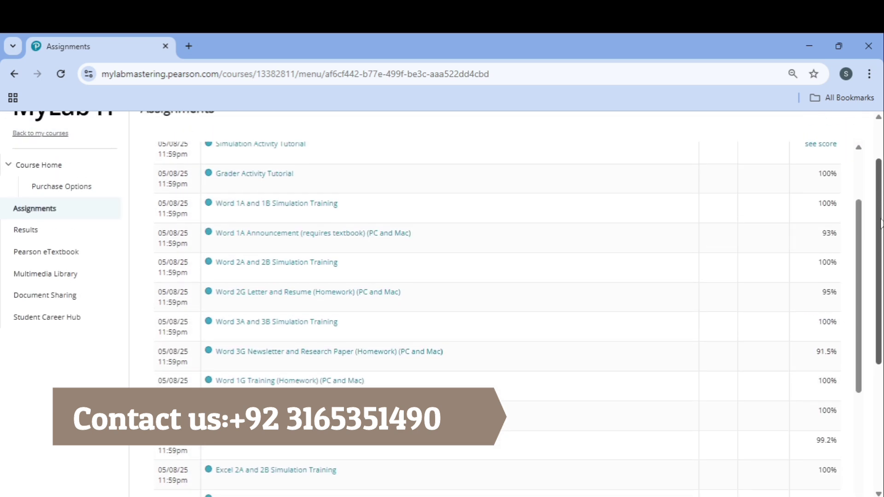